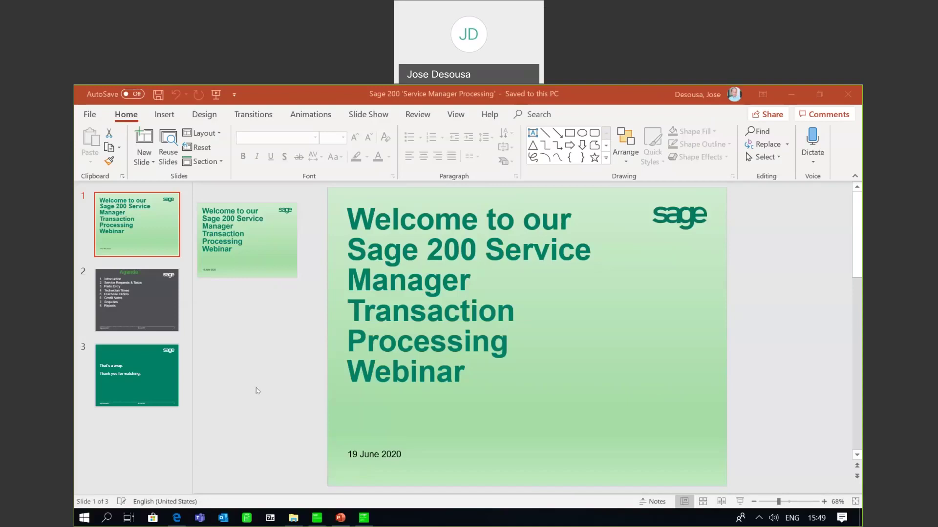
Show the Agenda slide and switch to the Sage 200 Service Manager application
left_click(155, 294)
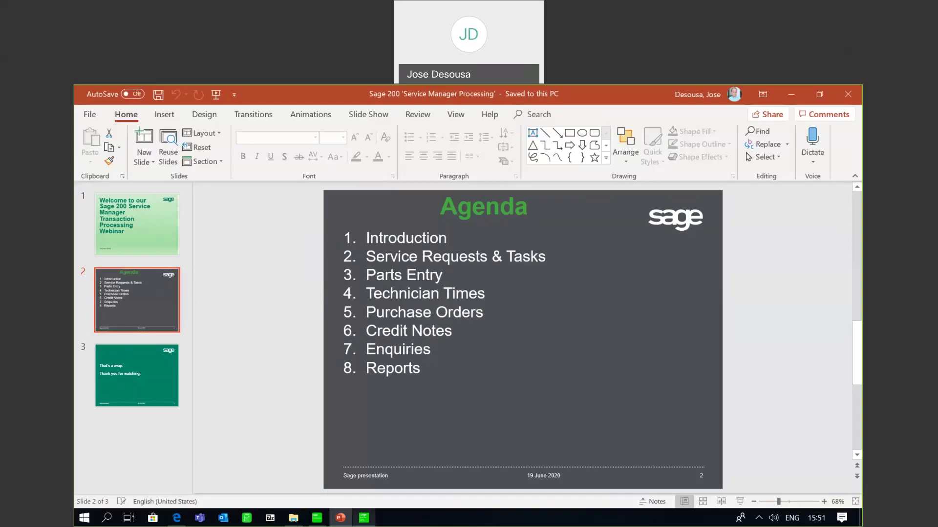
left_click(368, 521)
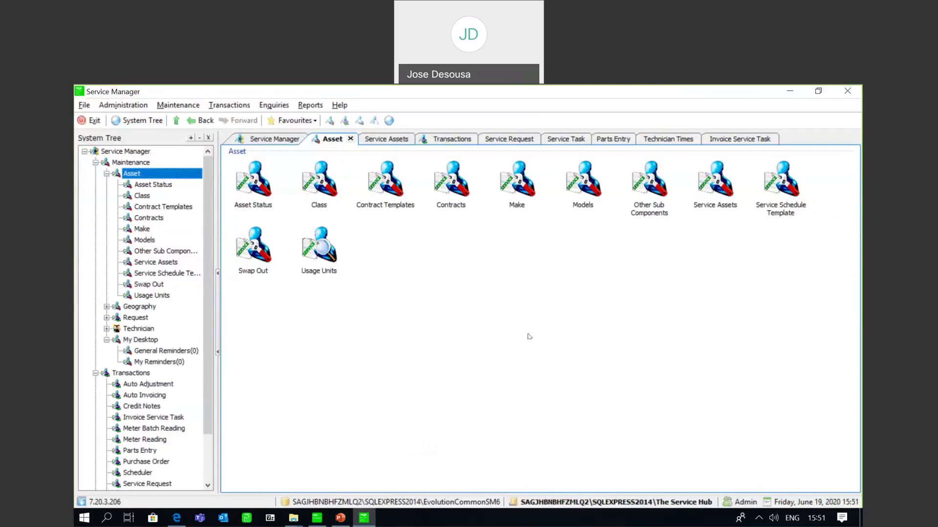
Open the Sand Blast Washer service asset and review its dates and supplier, service history, spare parts used and technician time
left_click(728, 199)
double_click(729, 200)
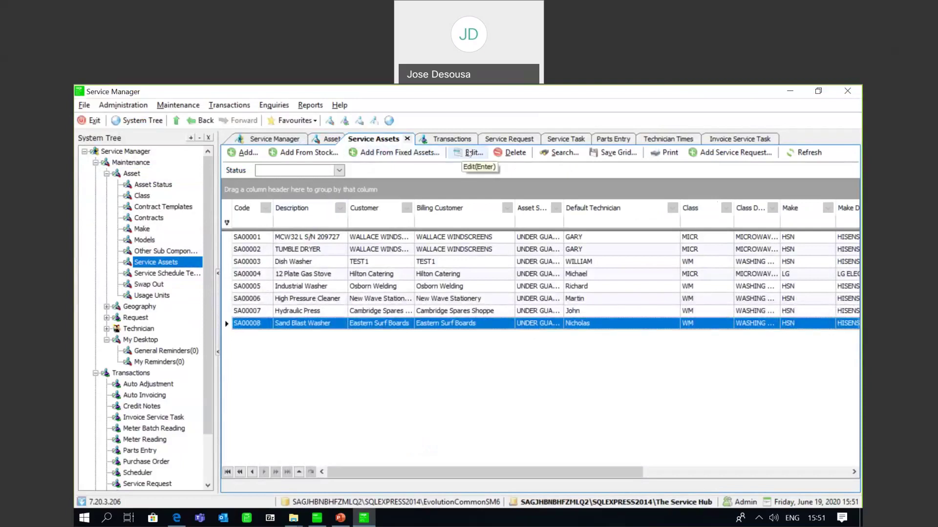
left_click(469, 152)
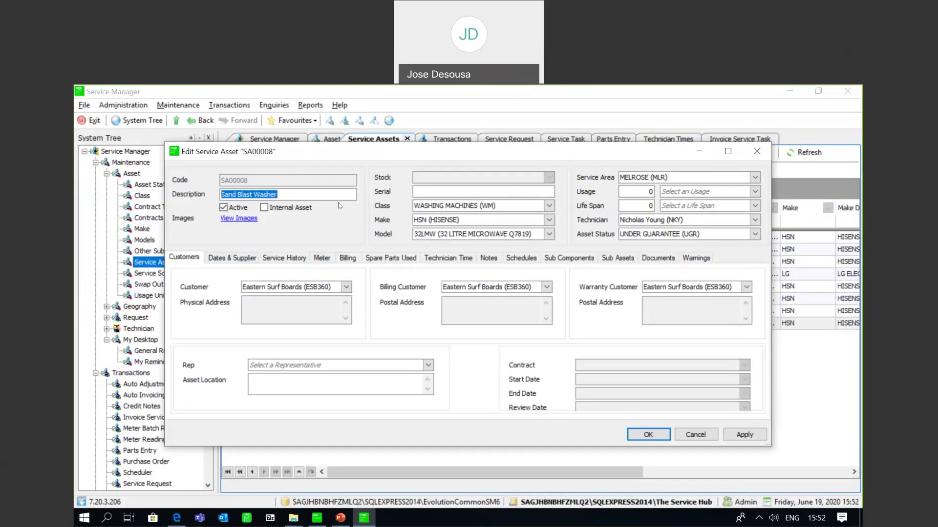
left_click(232, 261)
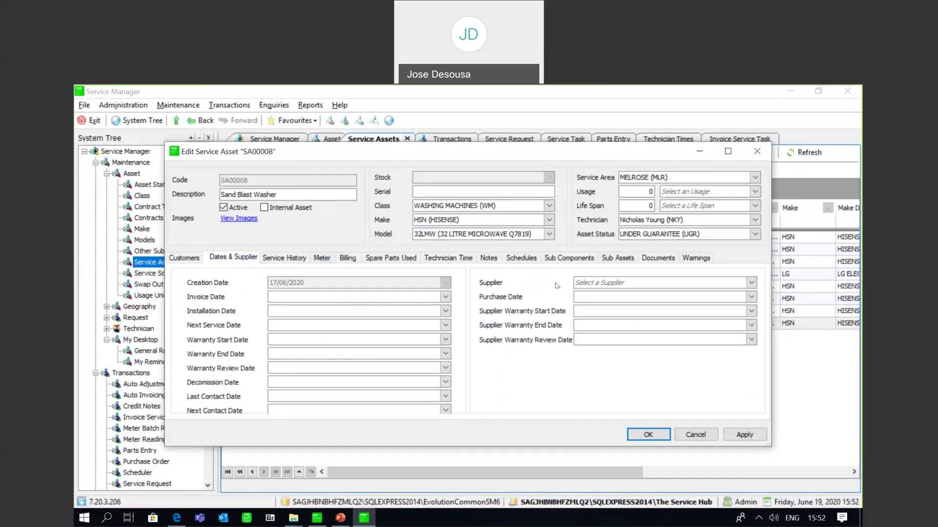
left_click(298, 259)
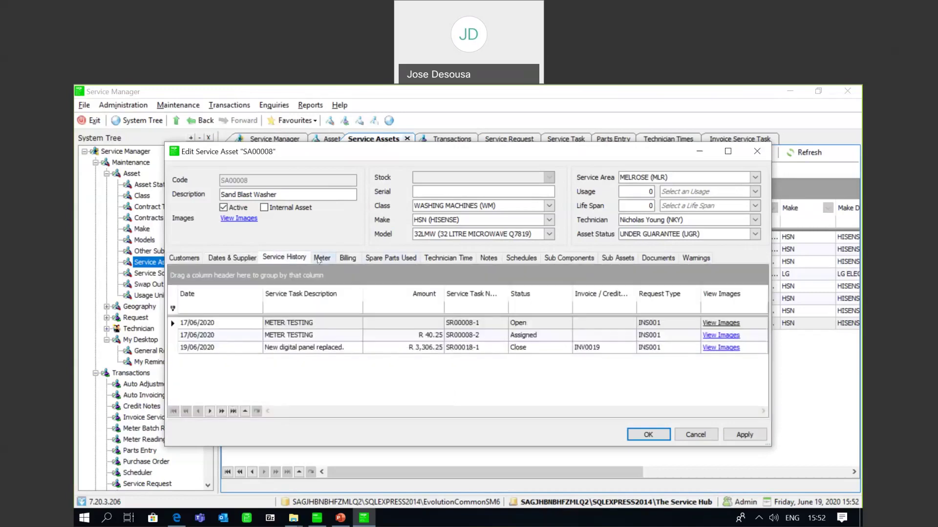
left_click(386, 258)
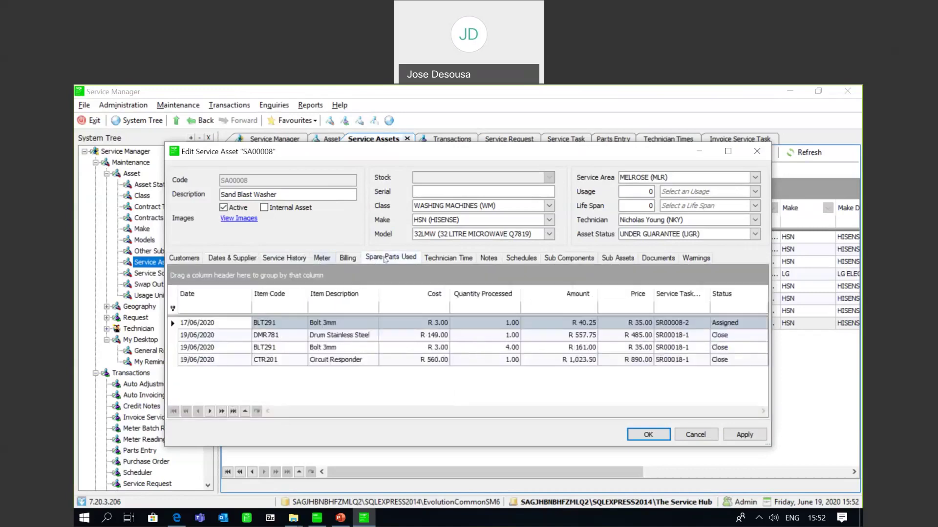
left_click(441, 260)
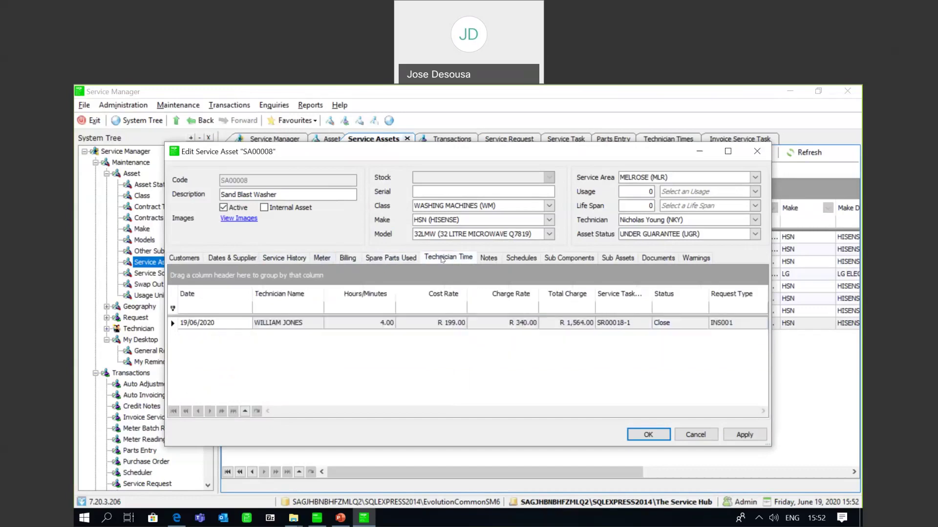
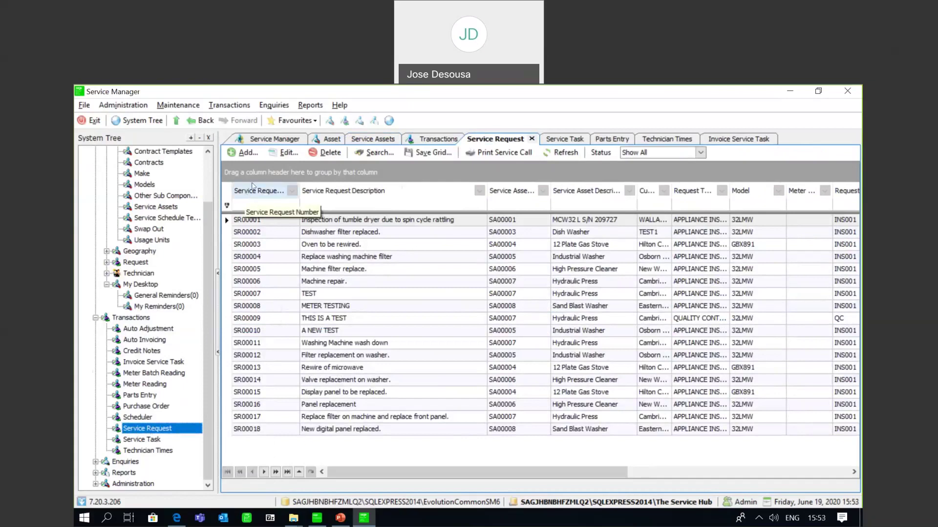
Start a new service request for service asset SA00004, the 12 Plate Gas Stove
left_click(249, 156)
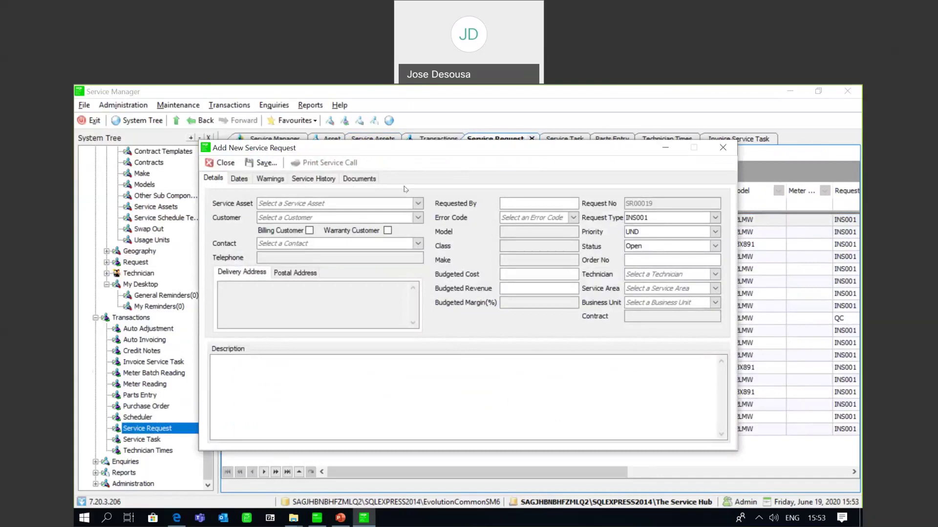
left_click(419, 204)
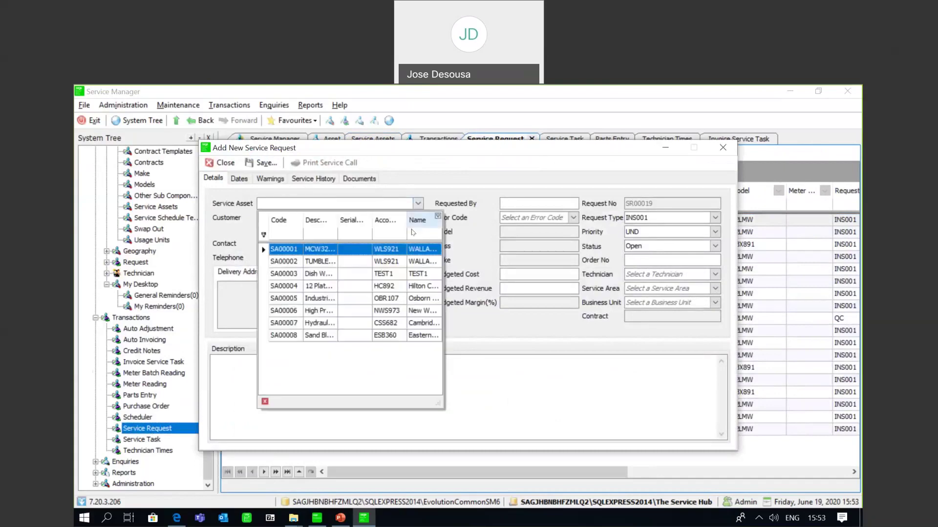
left_click(340, 287)
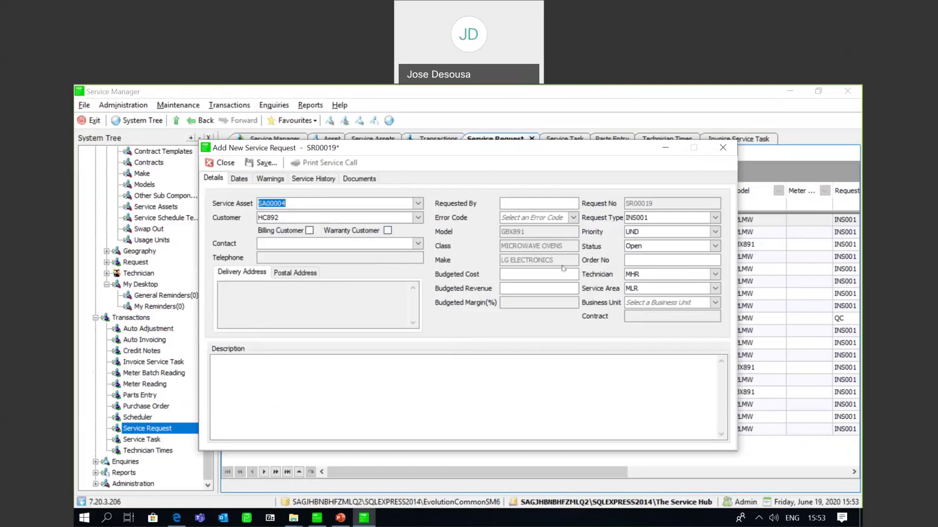
left_click(680, 232)
Review the dates, warnings and documents sections of the new service request
left_click(241, 180)
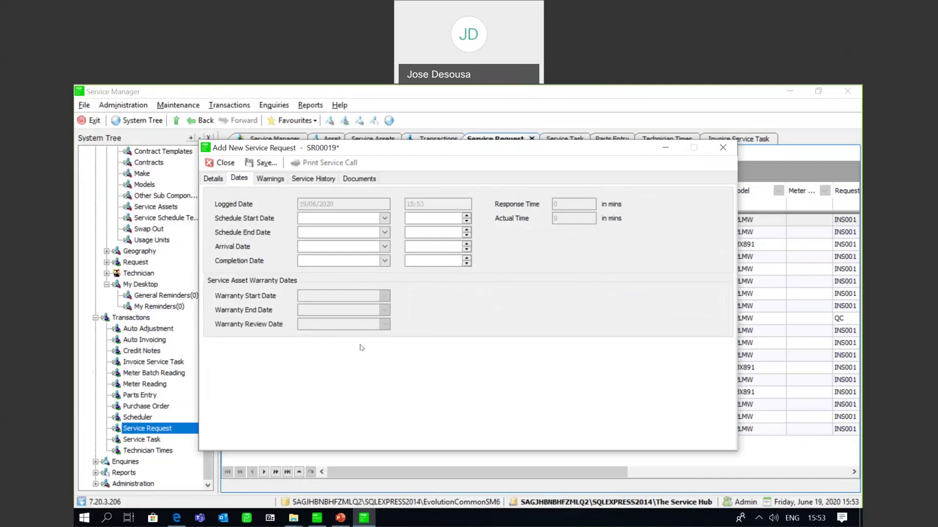
left_click(278, 181)
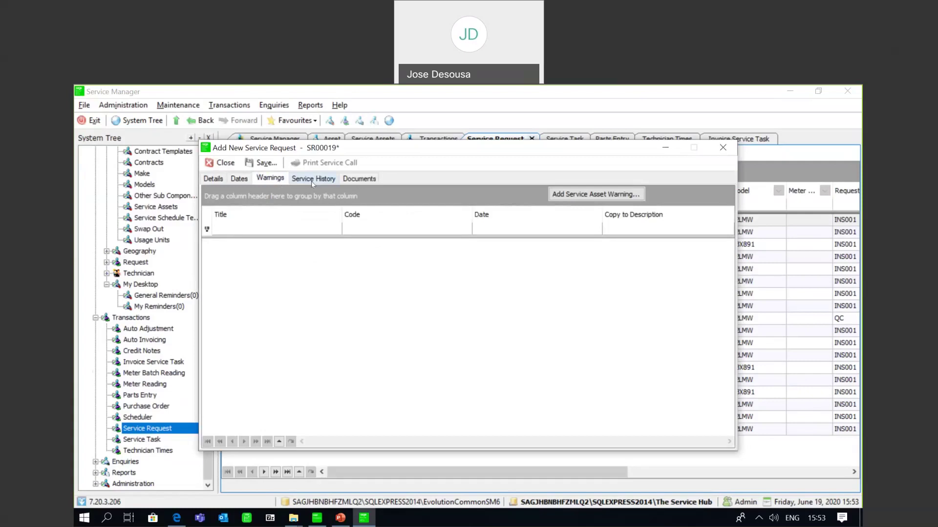
left_click(355, 181)
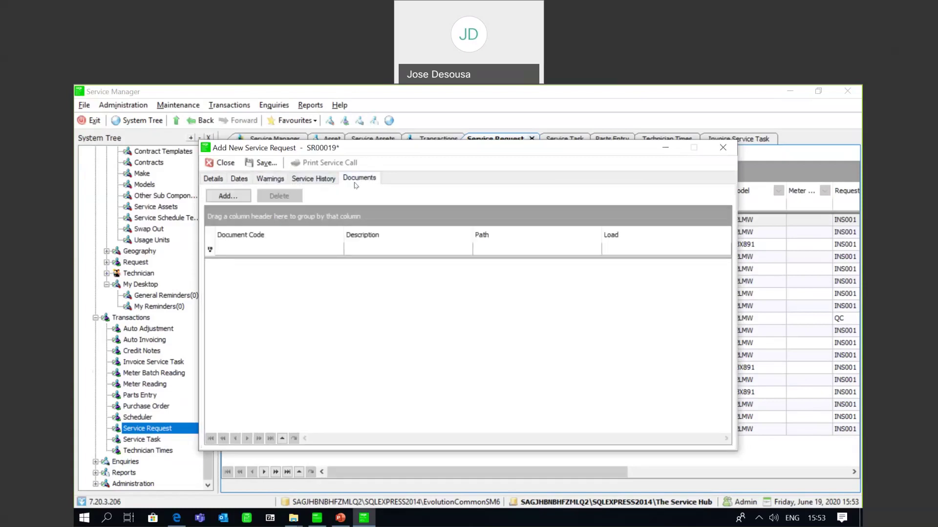
Enter "Reconfigure electric panel on microwave." as the request's description and save the service request
left_click(214, 181)
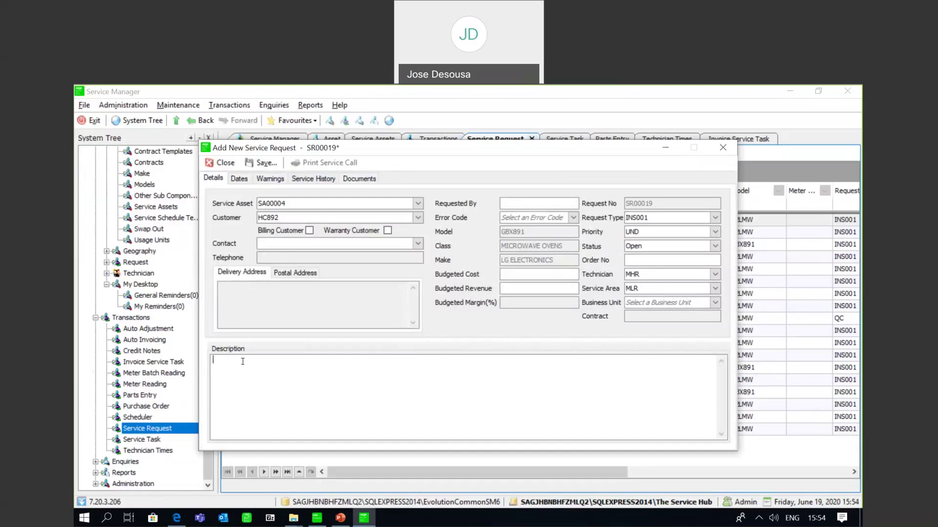
type("Recon")
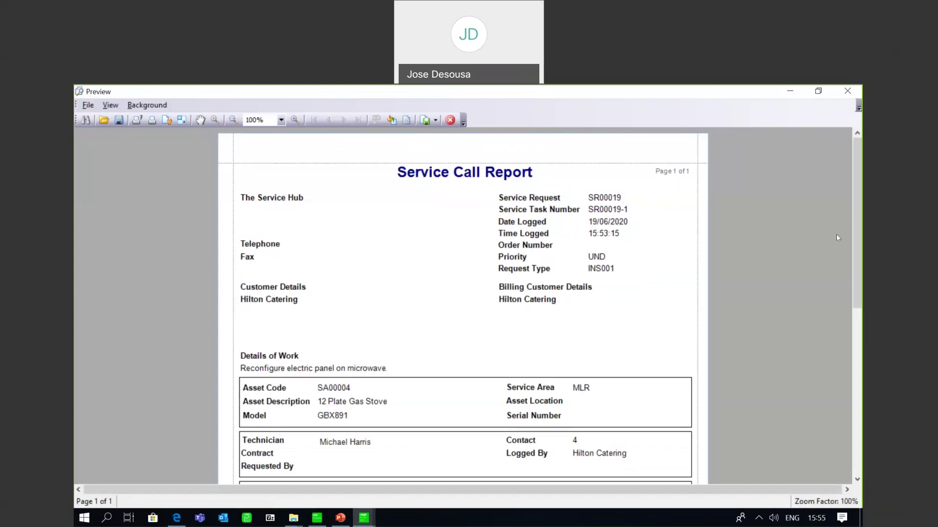
Read through the Service Call Report preview for the new request and close it
scroll(856, 235, "down", 3)
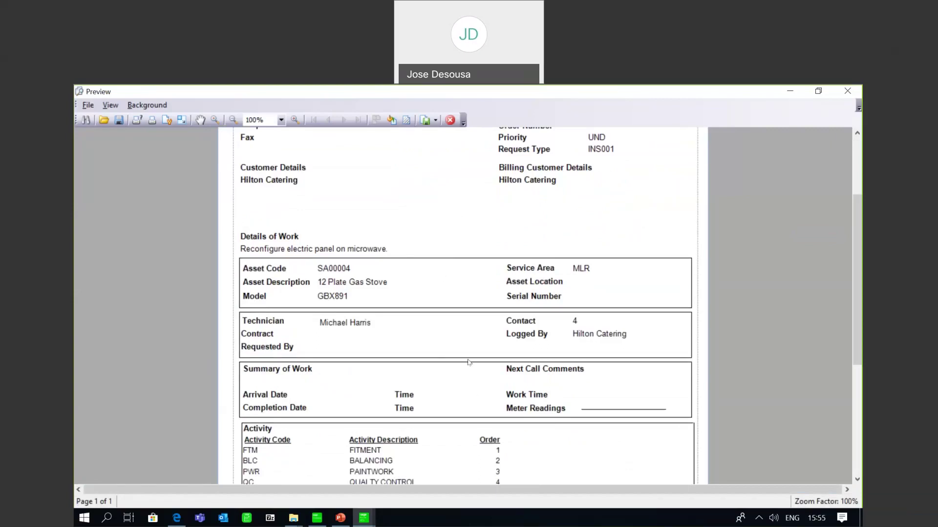
left_click_drag(861, 269, 861, 205)
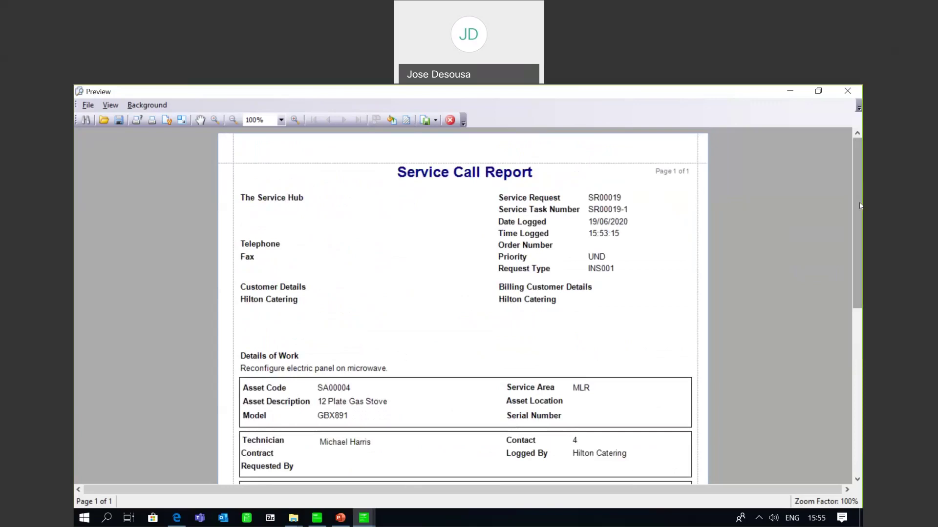
left_click_drag(858, 205, 858, 259)
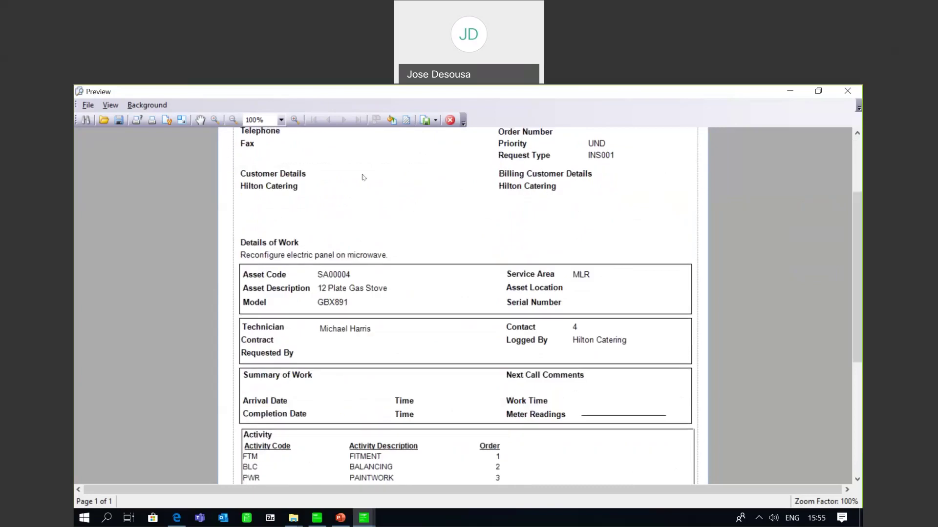
left_click_drag(860, 211, 860, 168)
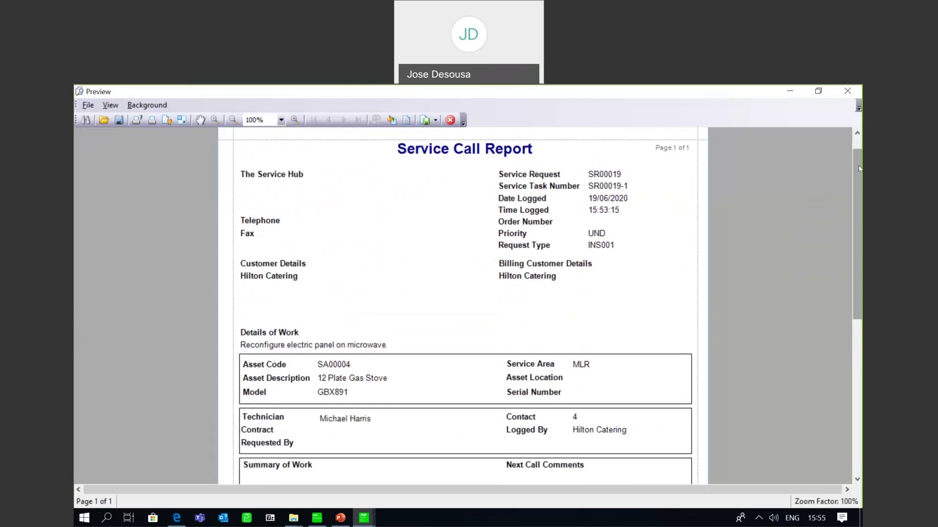
left_click_drag(860, 168, 860, 159)
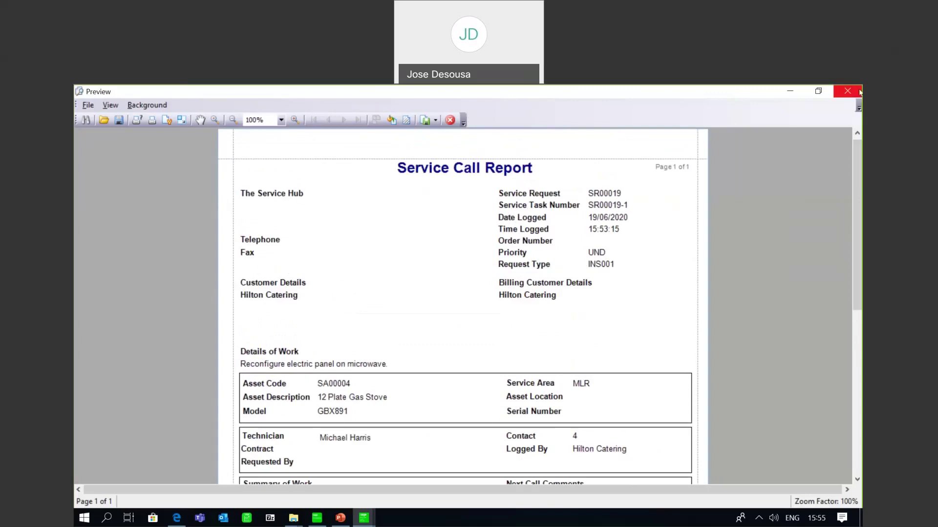
left_click(856, 134)
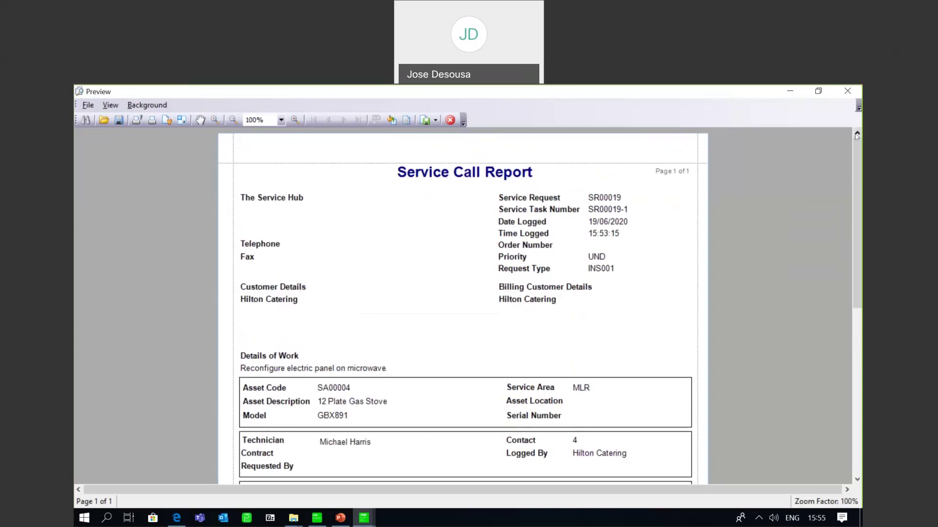
left_click(449, 120)
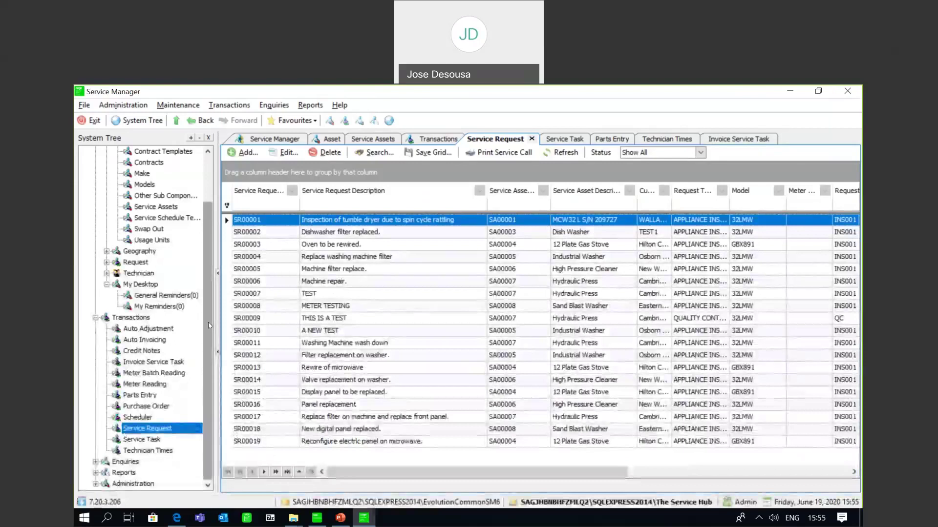
Refresh the service task list and open task SR00019-1, "Reconfigure electric panel on microwave.", for editing
left_click(149, 440)
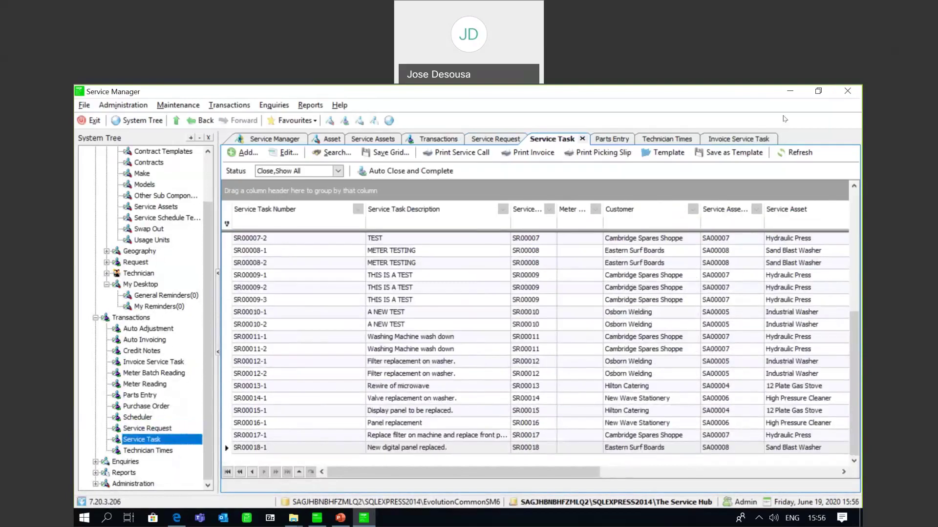
left_click(799, 153)
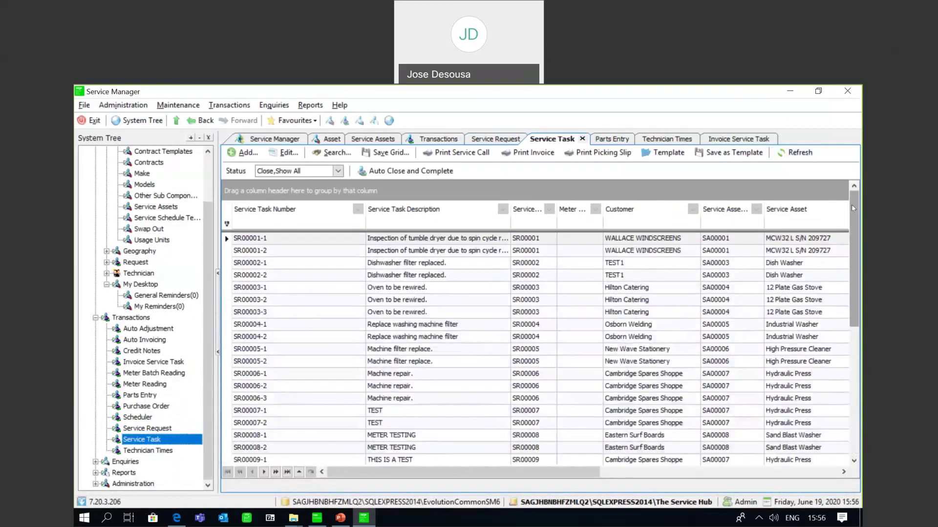
scroll(852, 238, "down", 5)
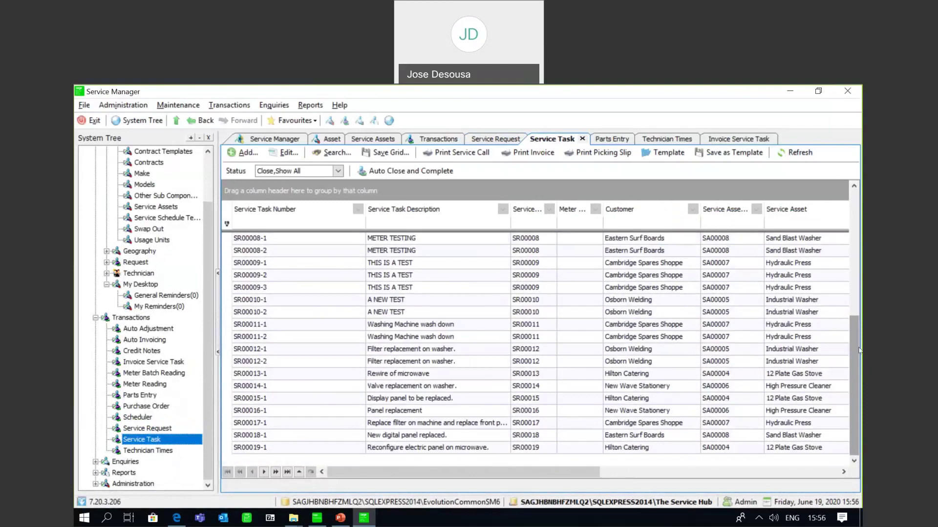
left_click(303, 448)
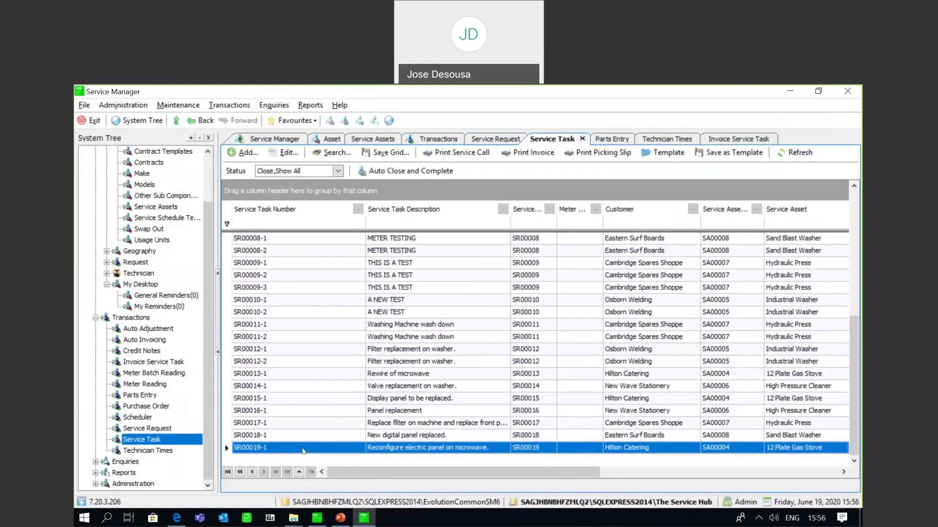
double_click(303, 447)
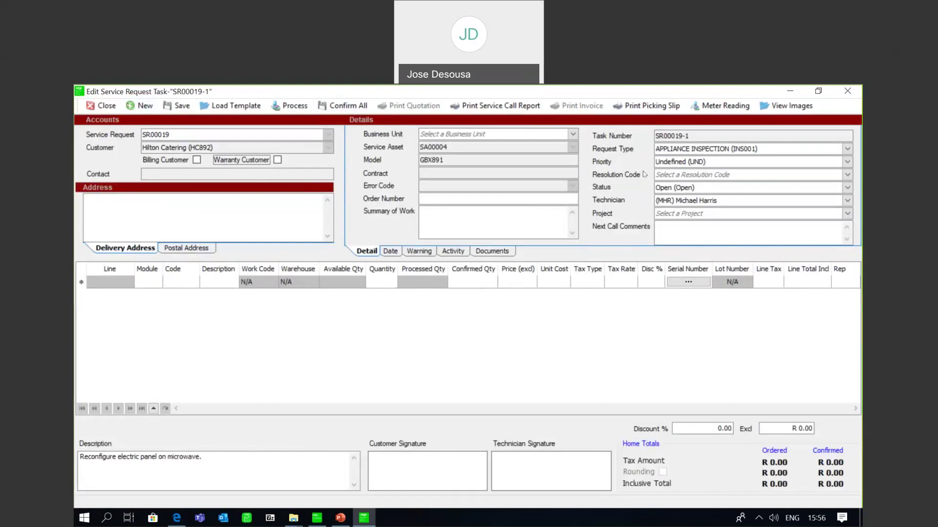
Review the task's dates, activities, warnings and documents, and return to its main details
left_click(393, 254)
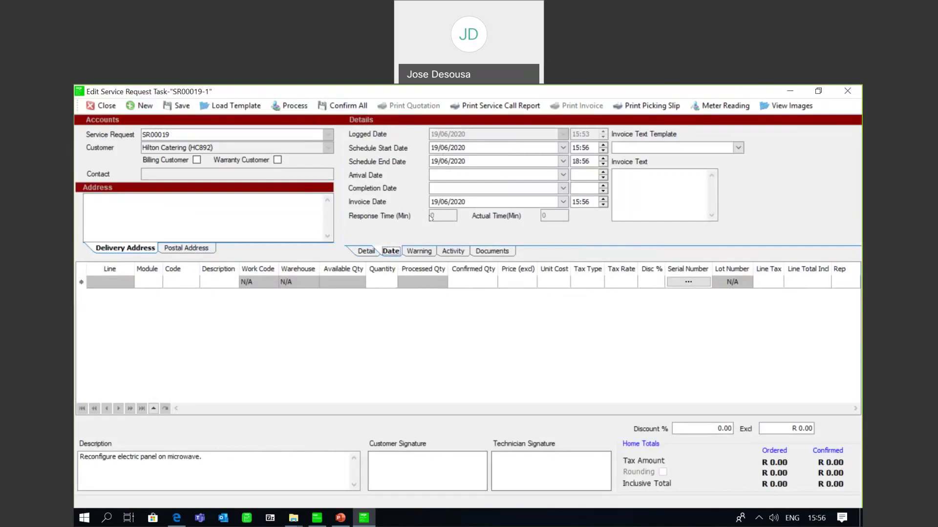
left_click(458, 256)
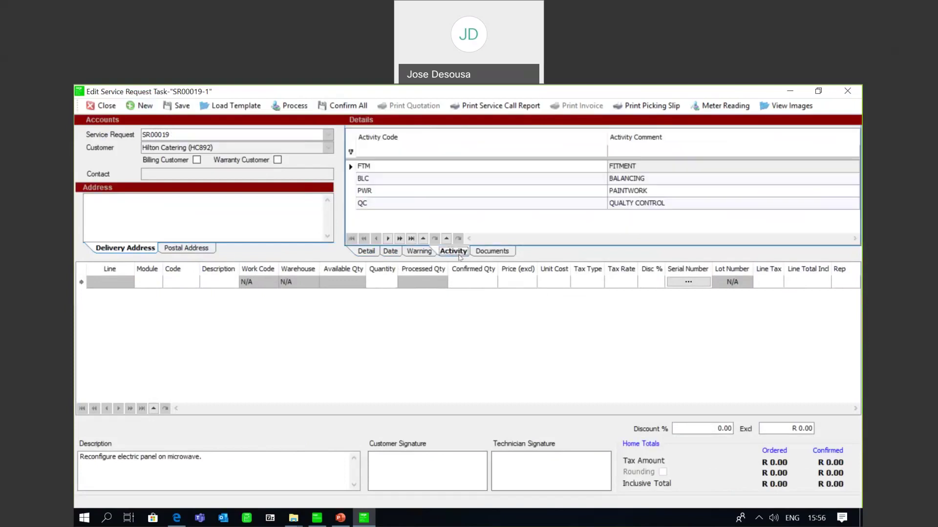
left_click(424, 255)
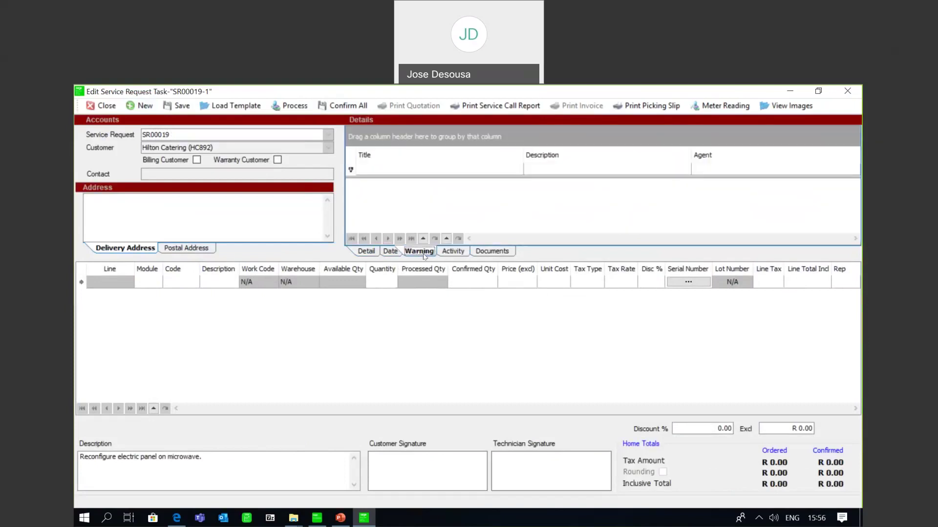
left_click(493, 253)
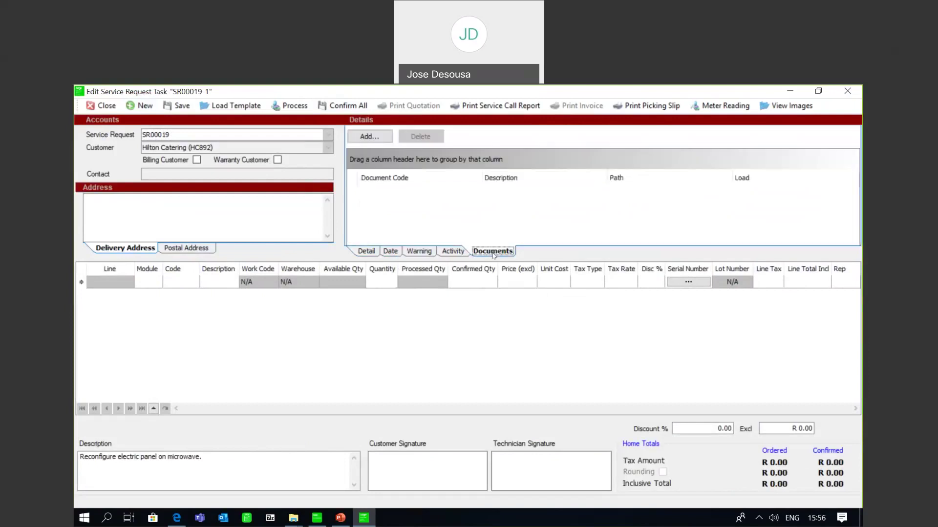
left_click(366, 252)
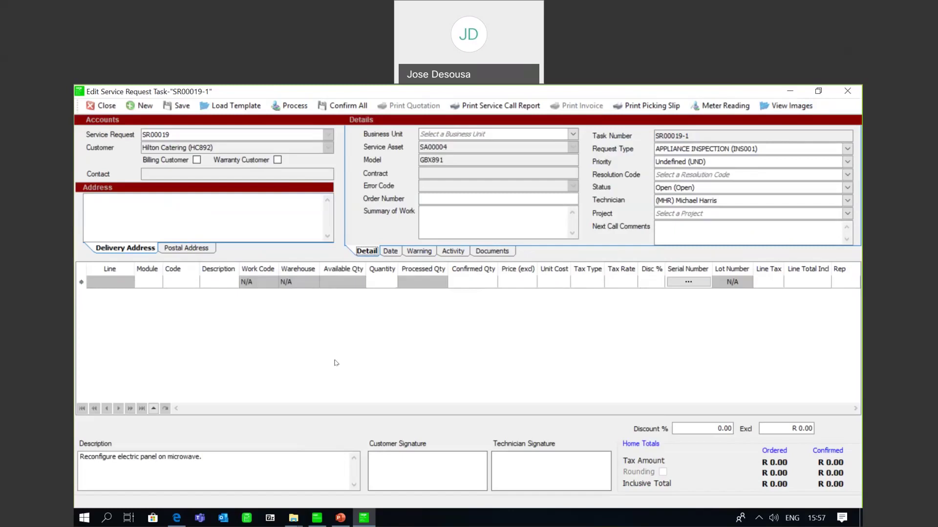
Add a Stock line for item BLT291, Bolt 3mm, to the service task's line grid
key("Tab")
left_click(156, 283)
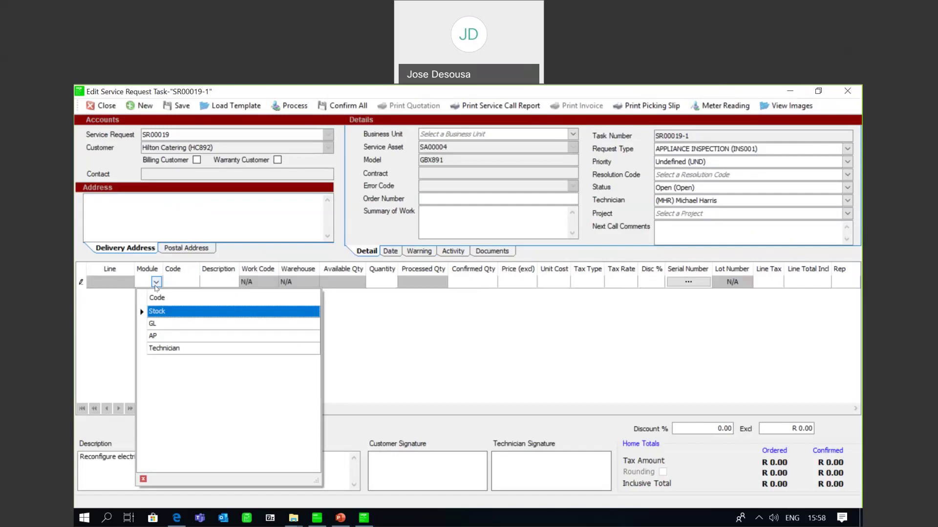
left_click(180, 311)
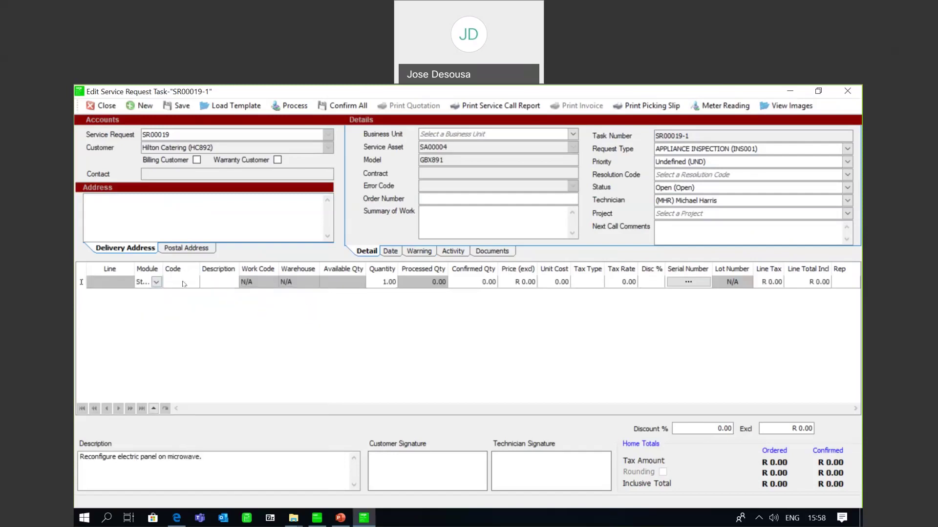
left_click(186, 281)
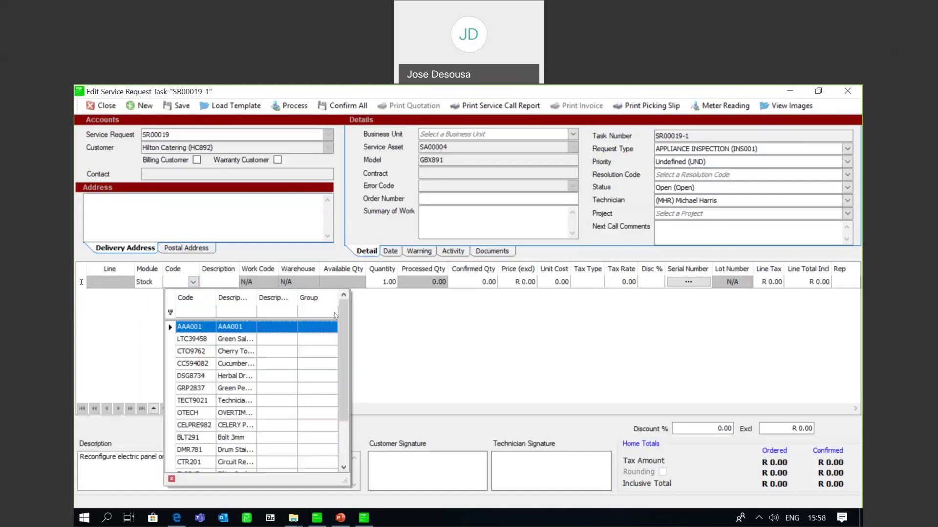
scroll(344, 322, "down", 1)
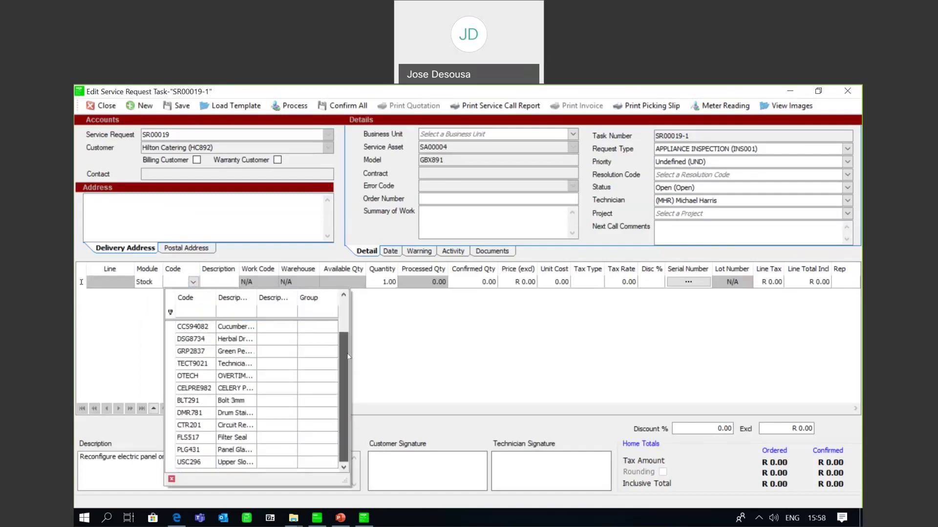
left_click(229, 403)
key("Tab")
key("Tab")
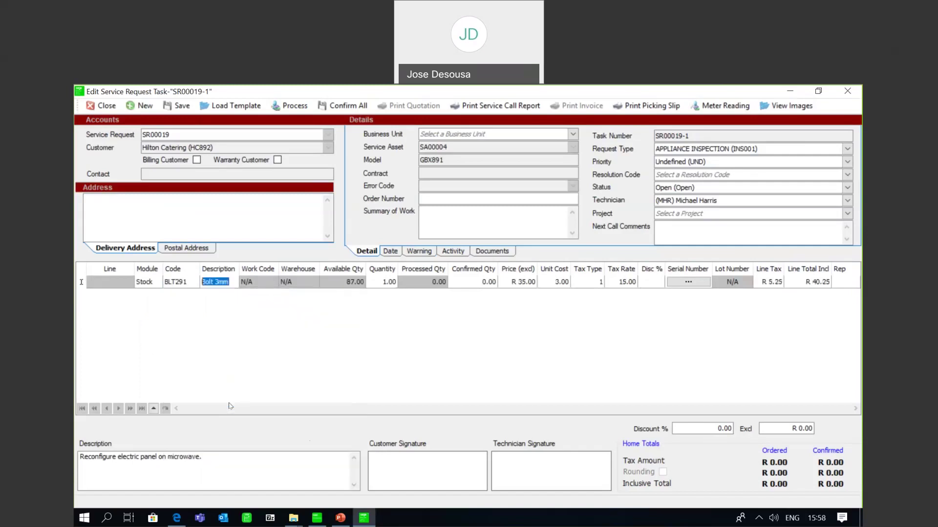
left_click(190, 283)
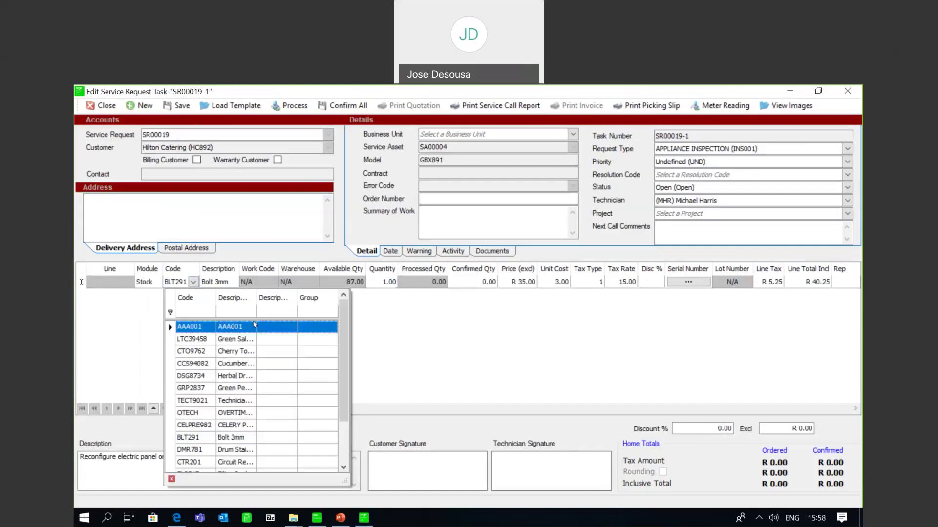
left_click(417, 340)
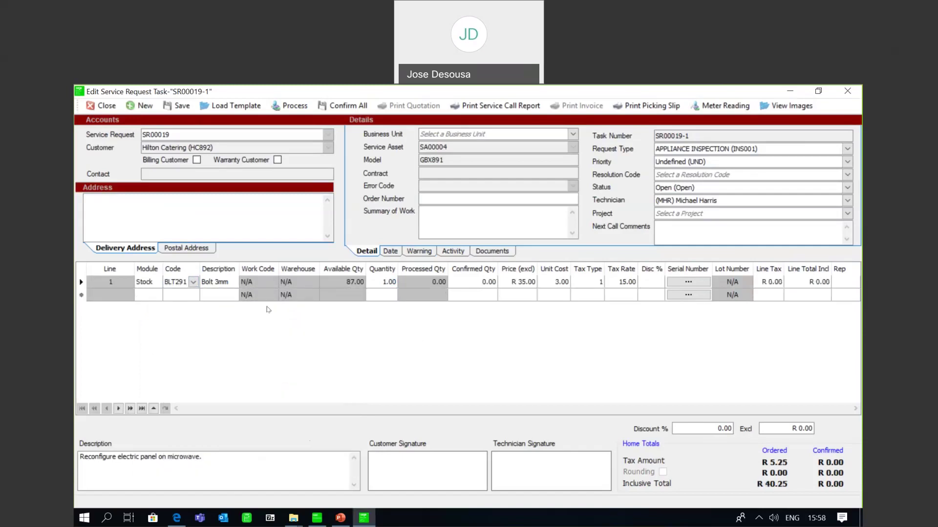
Set the Bolt 3mm line's quantity and confirmed quantity to 2
double_click(384, 285)
type("2")
key("Tab")
key("Tab")
key("Tab")
key("Tab")
left_click(463, 280)
type("2")
key("Tab")
key("Tab")
key("Tab")
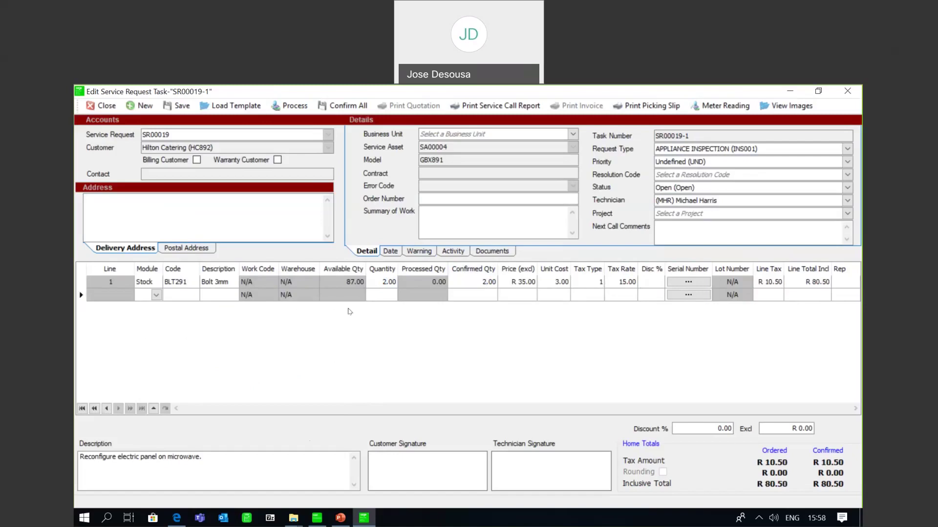
Start a second Stock line on the task and choose item DMR781, the drum
left_click(156, 295)
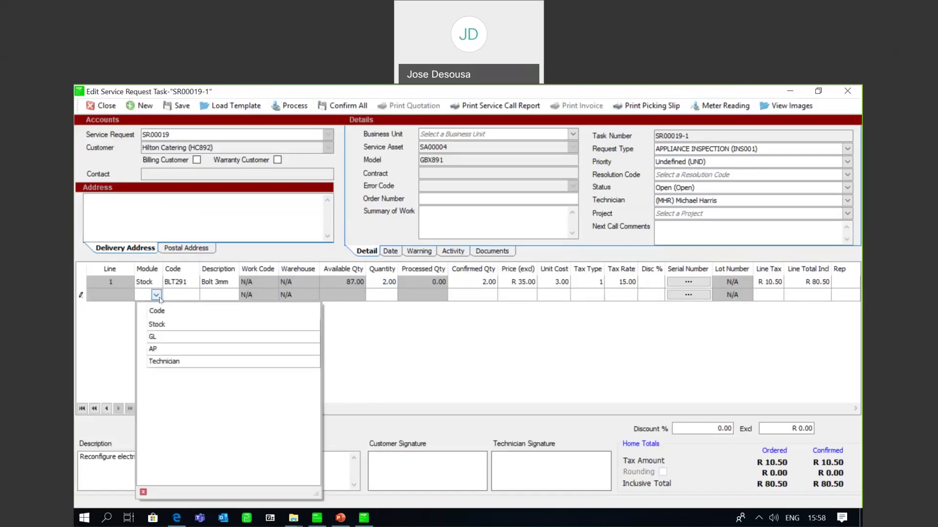
left_click(161, 324)
left_click(180, 295)
left_click(193, 295)
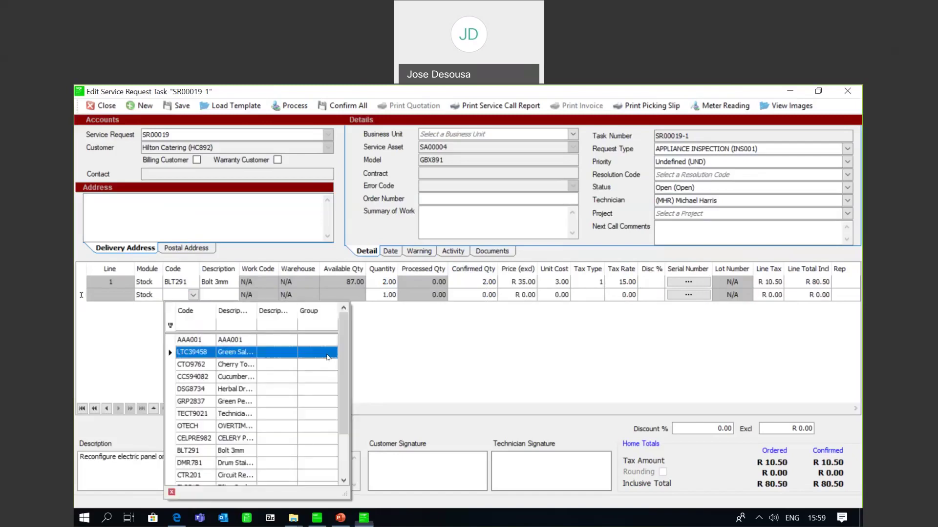
scroll(345, 360, "down", 1)
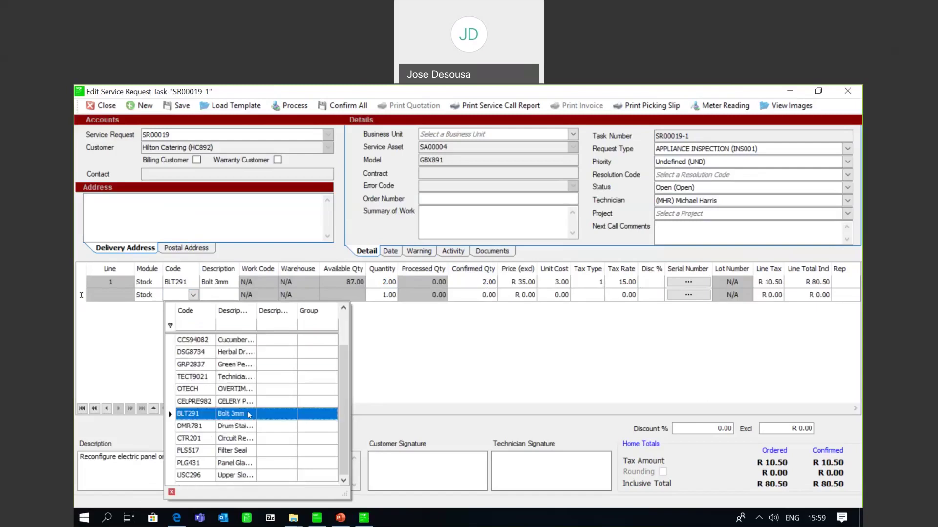
left_click(243, 430)
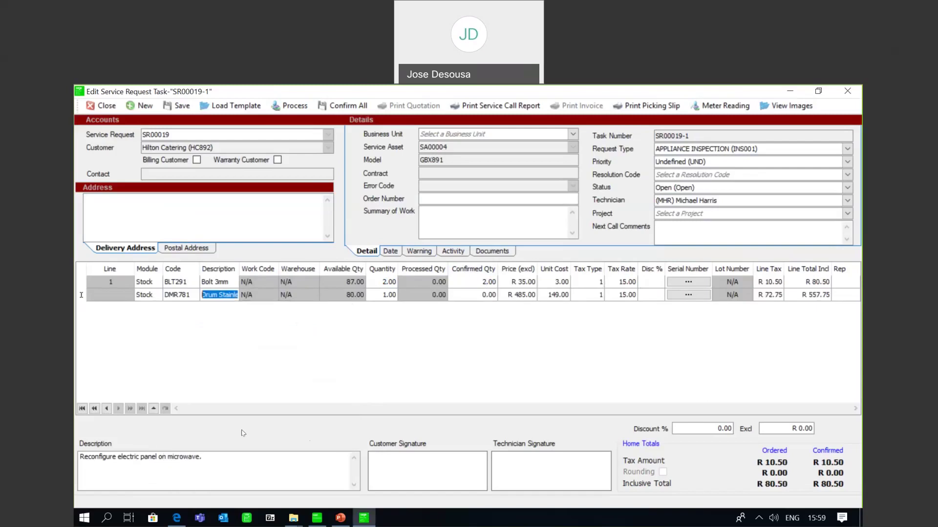
Set both the quantity and confirmed quantity of the DMR781 line to 3 and commit the line
key("Tab")
type("3")
key("Tab")
type("3")
key("Tab")
key("Tab")
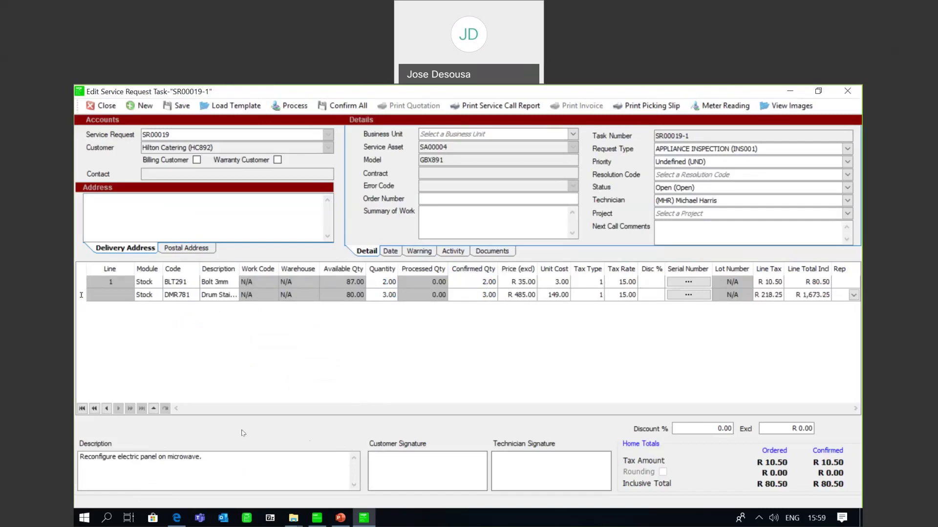
key("Tab")
Start a third Stock line on the task and choose item CTR201
left_click(157, 308)
left_click(156, 308)
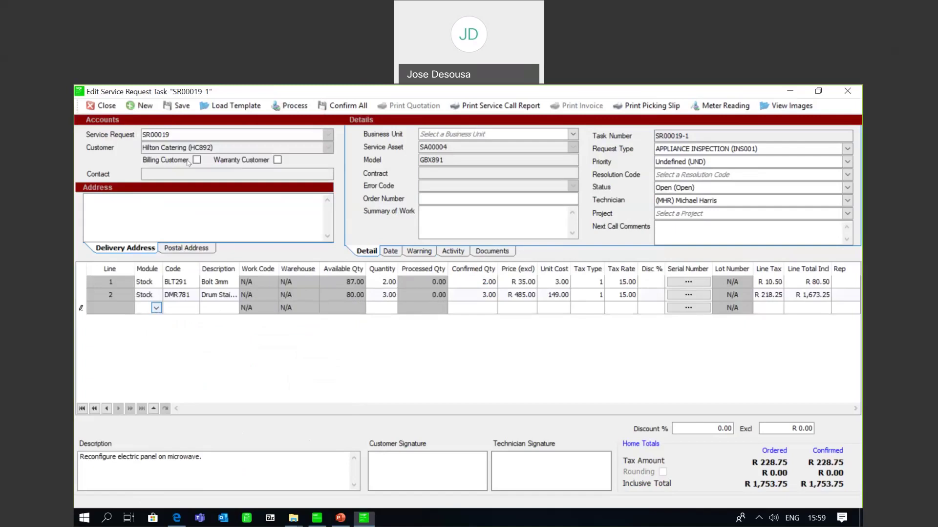
left_click(157, 308)
left_click(172, 141)
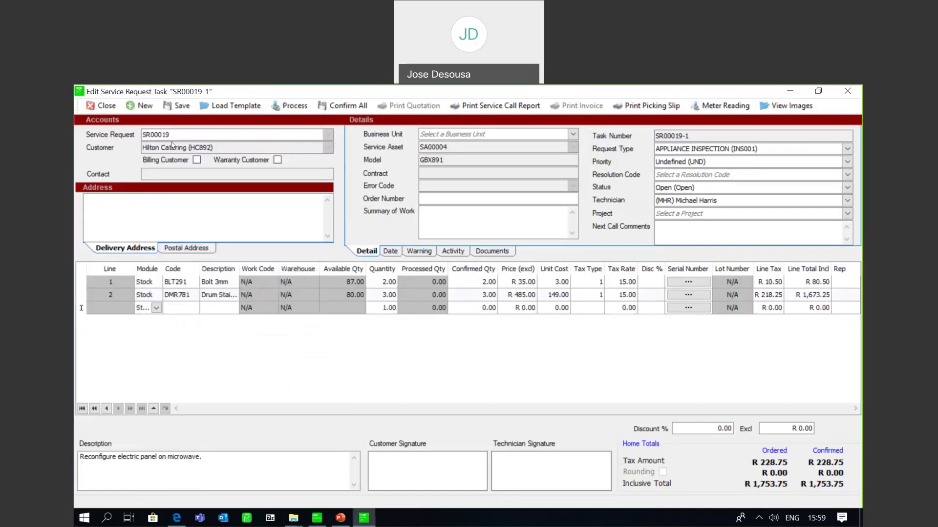
left_click(193, 308)
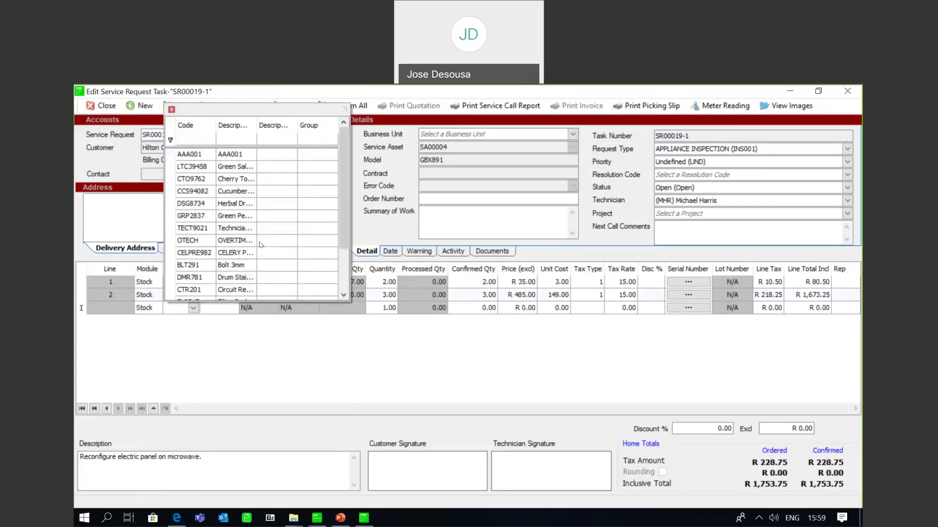
left_click(247, 289)
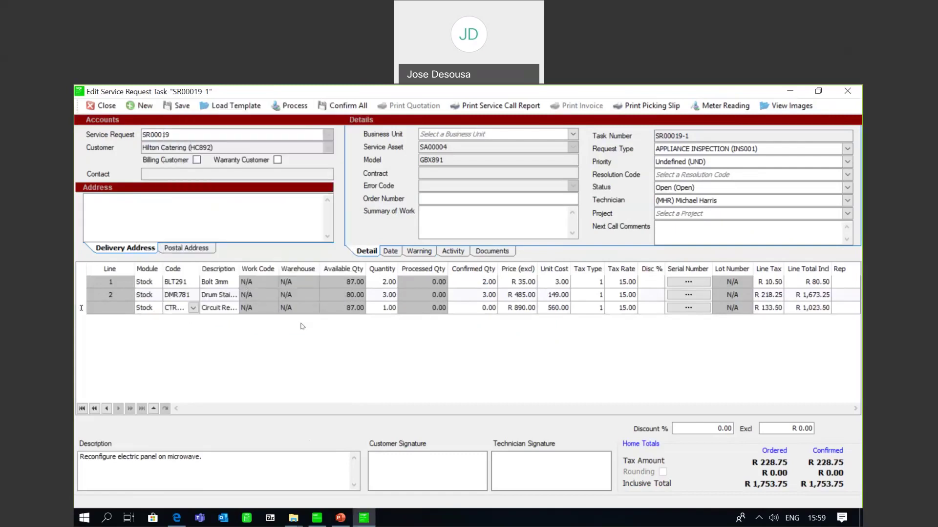
Set the confirmed quantity of the CTR201 line to 1 and commit the line
key("Tab")
key("Tab")
type("1")
key("Tab")
key("Tab")
left_click(168, 332)
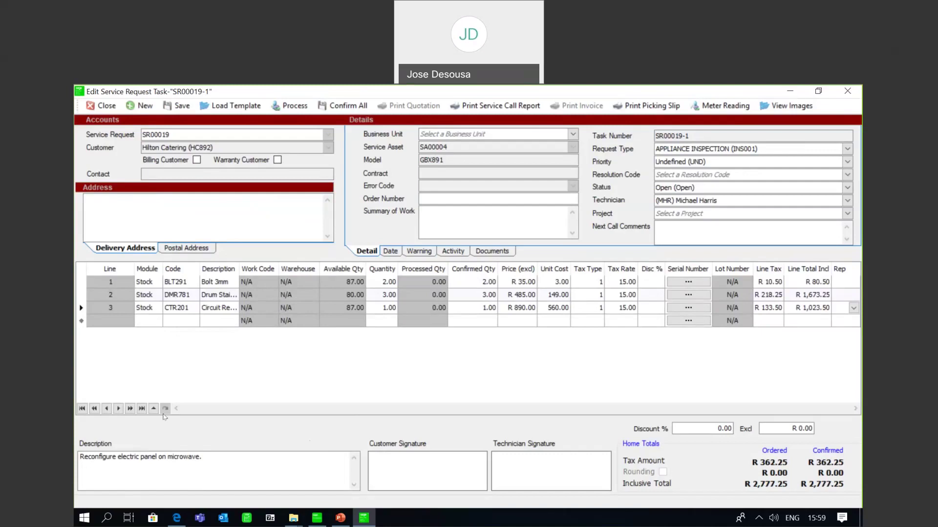
Add a Technician line for technician code GRY with the maintenance work code MT
left_click(156, 324)
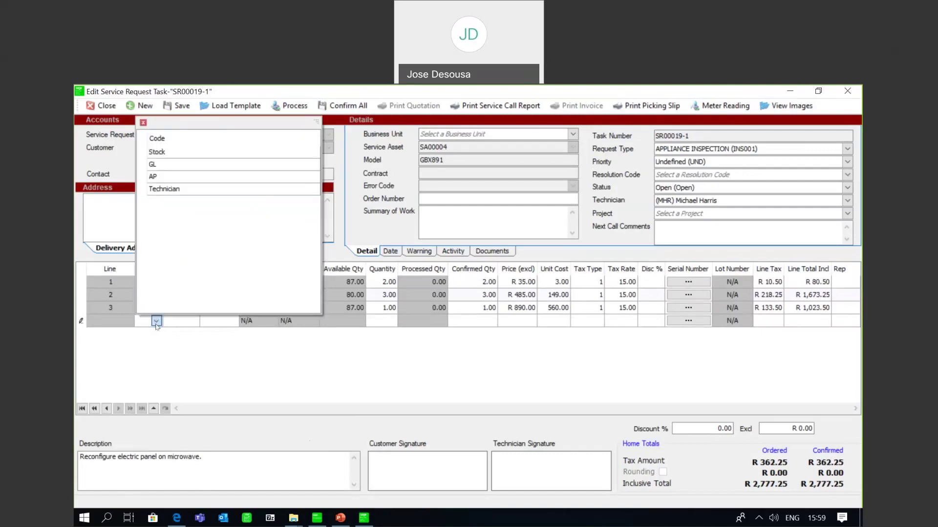
left_click(188, 193)
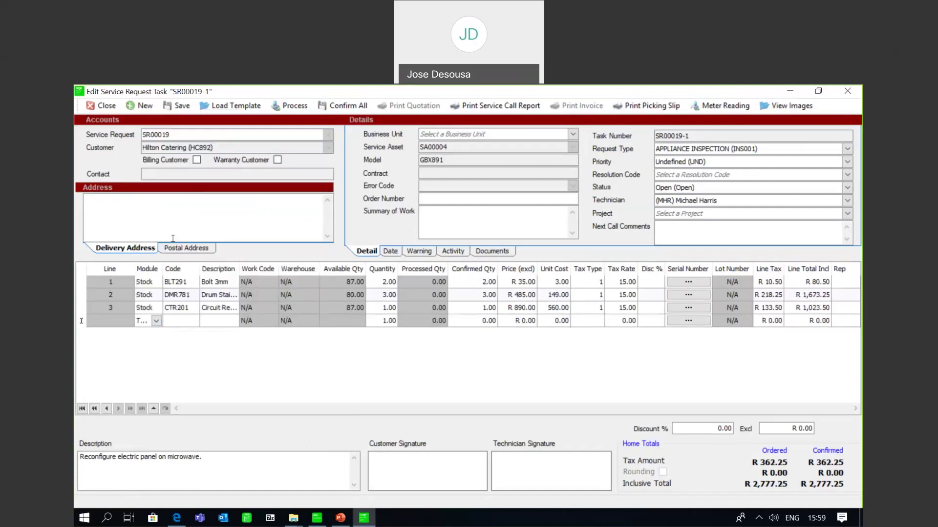
left_click(184, 321)
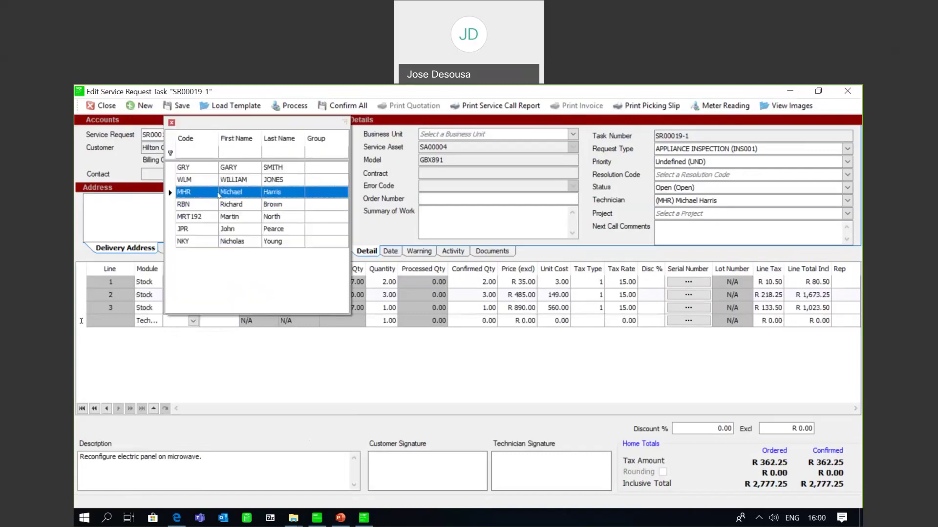
left_click(247, 168)
left_click(250, 322)
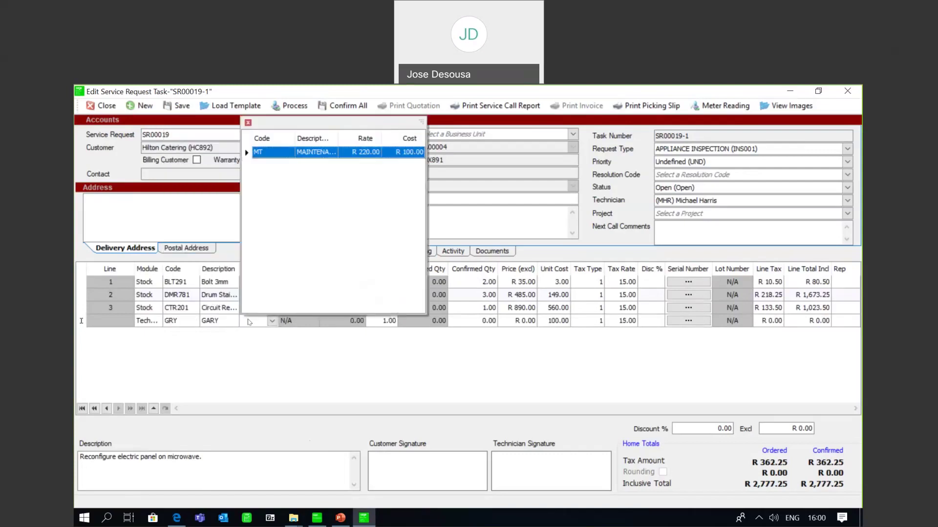
left_click(318, 155)
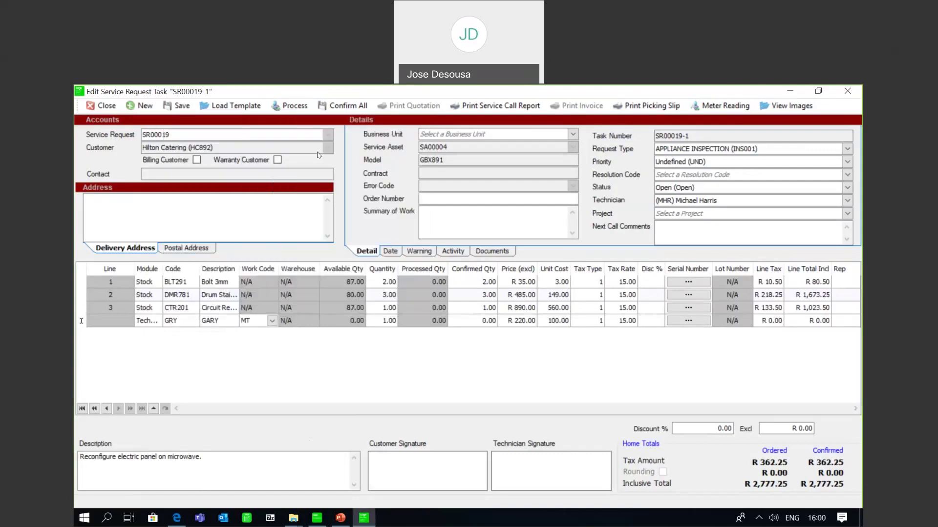
Set the technician line's quantity and confirmed quantity to 2
key("Tab")
type("2")
key("Tab")
type("2")
key("Tab")
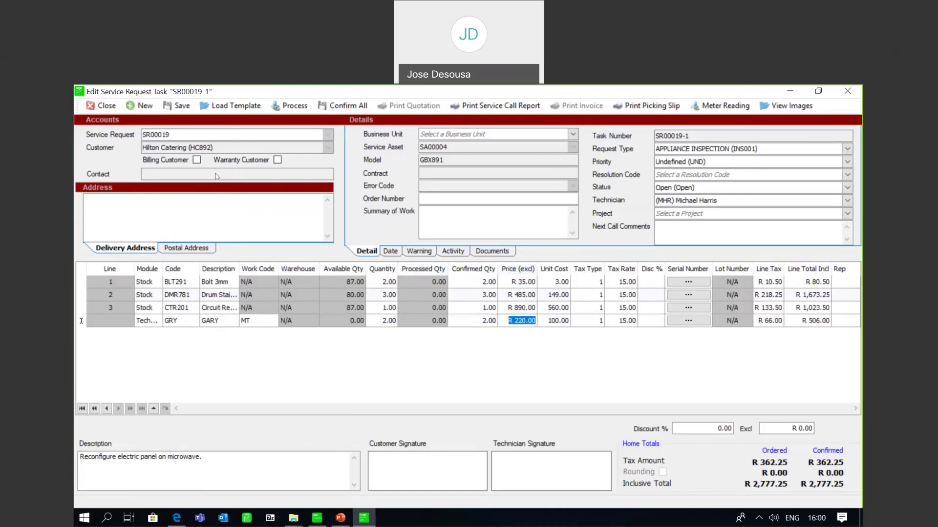
Save the service task without printing the picking slip, and reopen SR00019-1 to check its saved lines before closing it
left_click(182, 106)
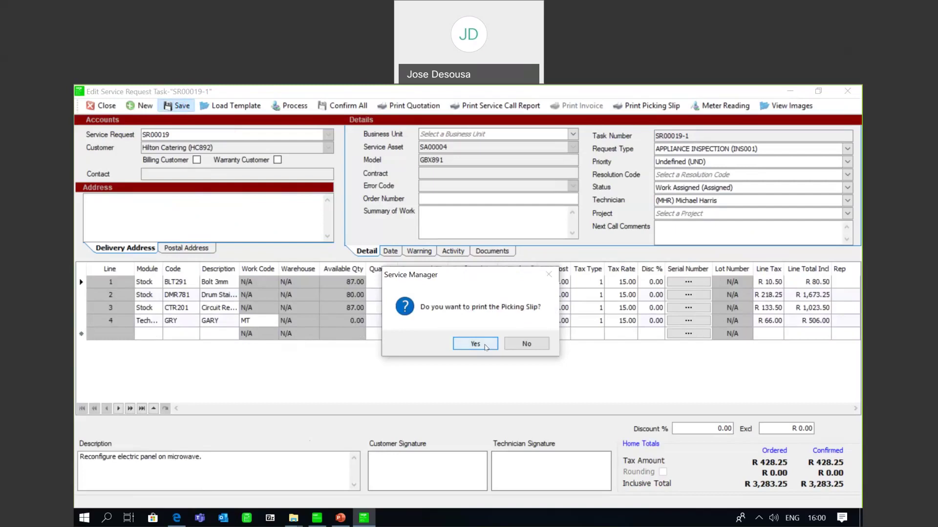
left_click(525, 343)
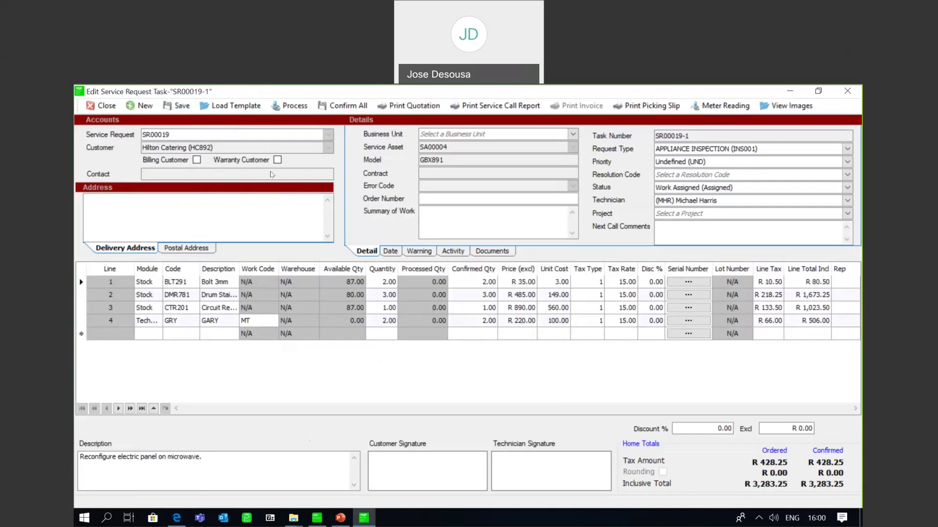
left_click(104, 113)
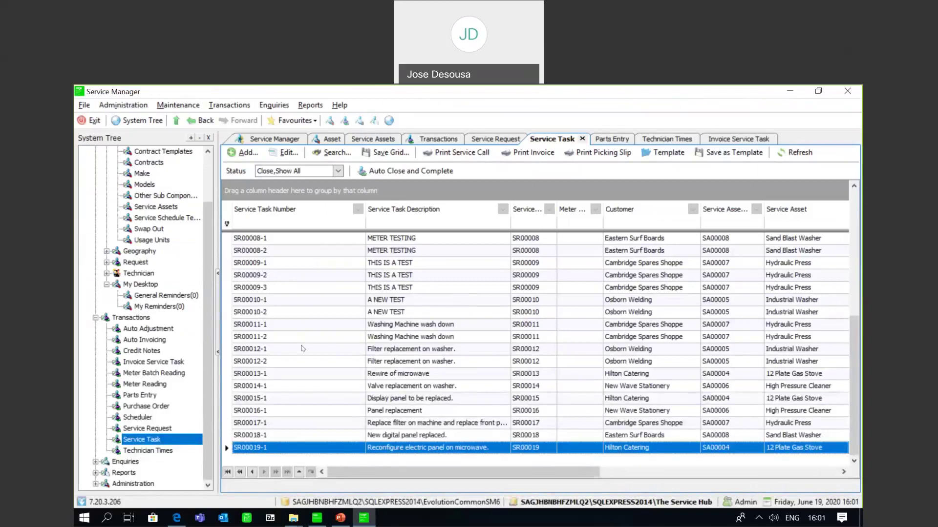
key("Return")
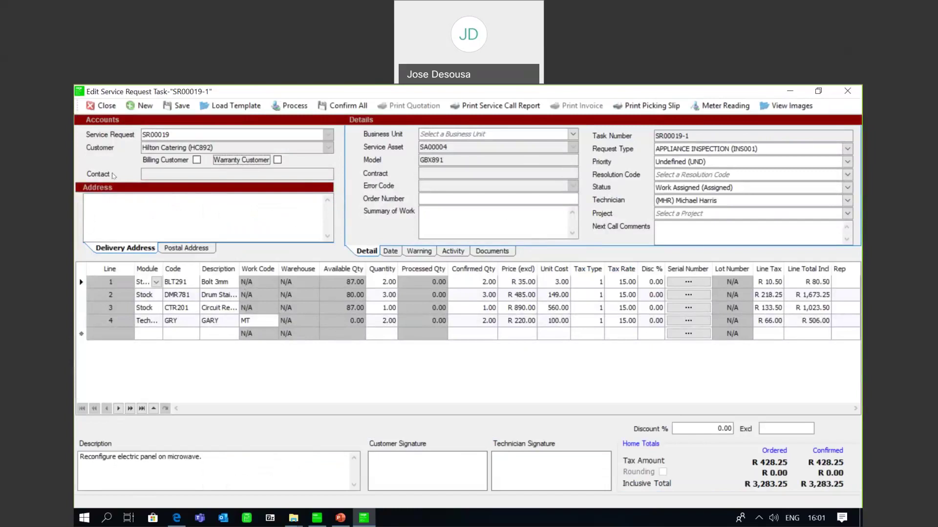
left_click(107, 110)
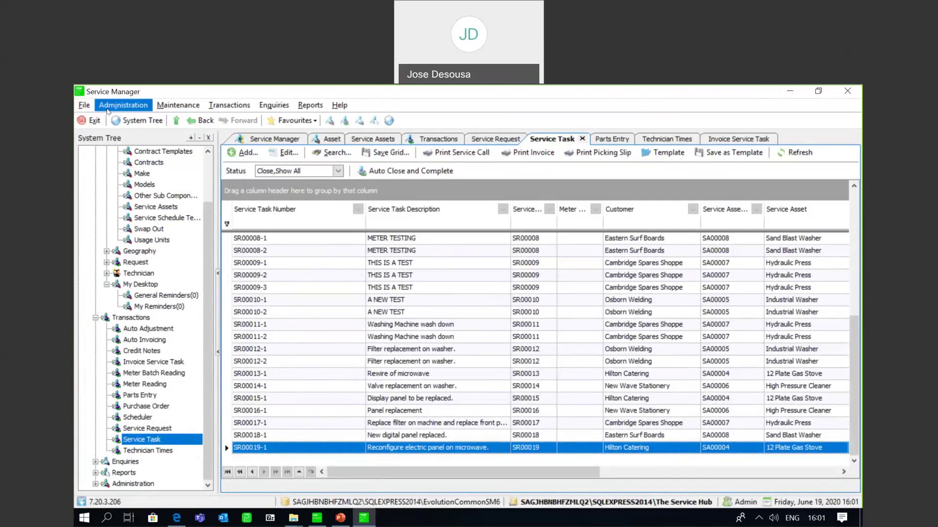
Open and refresh Parts Entry, and choose service task SR00019-1 for the first parts line
double_click(133, 393)
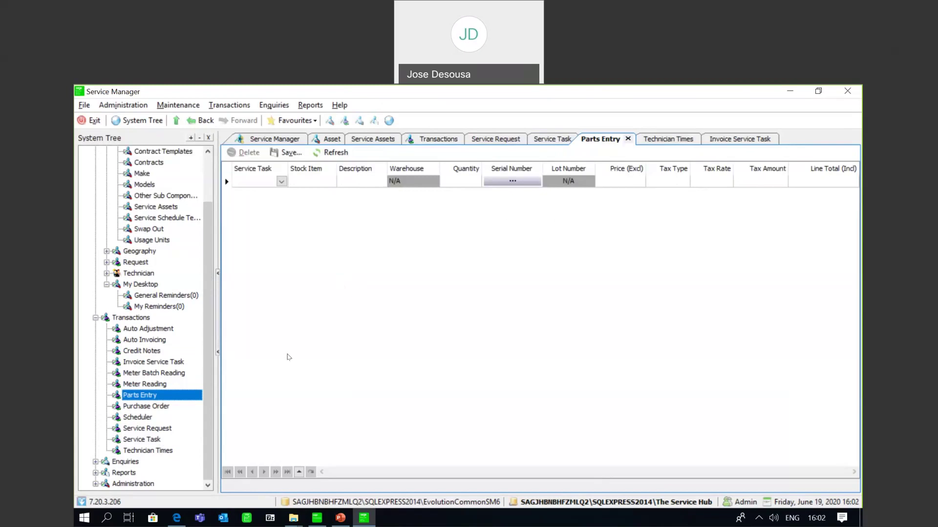
left_click(281, 181)
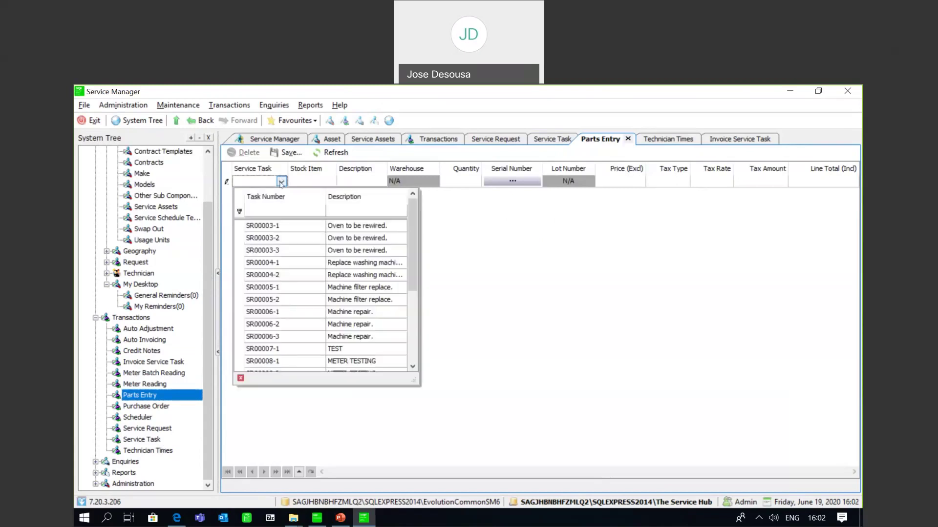
left_click_drag(414, 226, 414, 292)
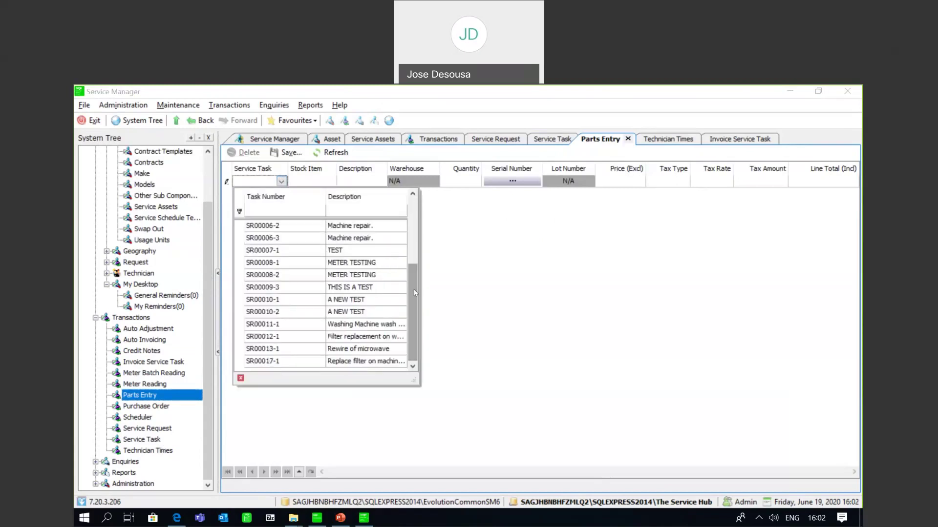
left_click(337, 153)
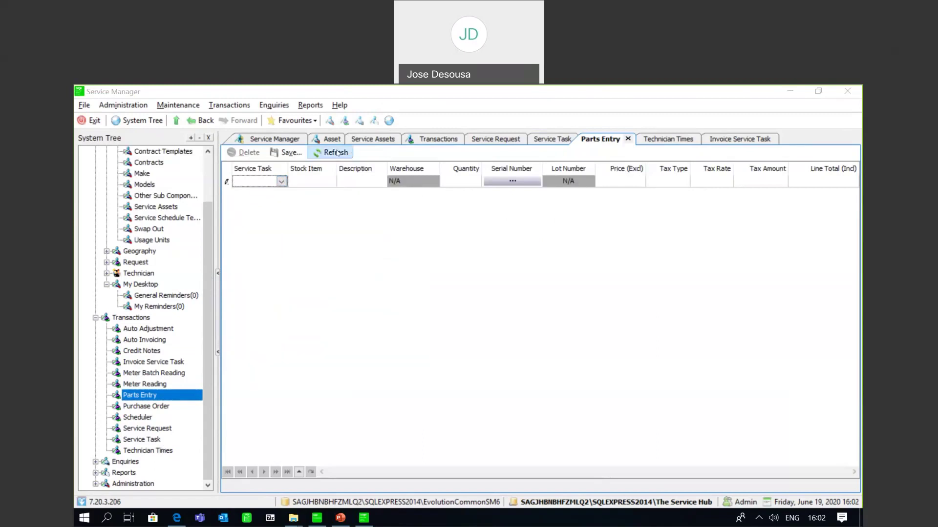
left_click(281, 184)
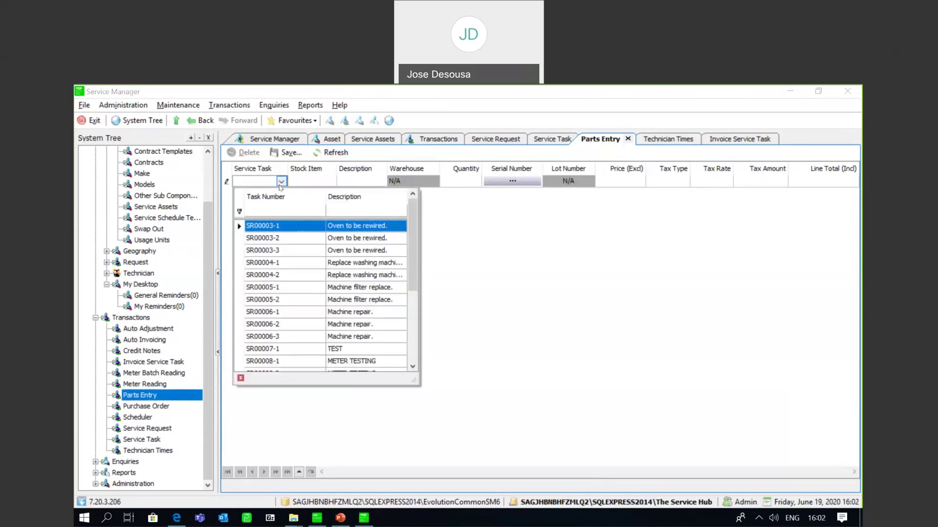
left_click(410, 313)
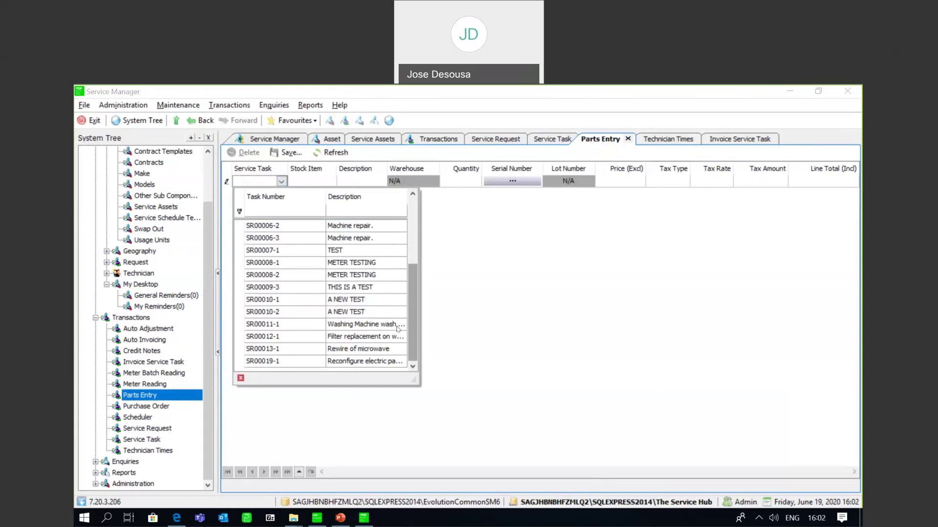
left_click(377, 364)
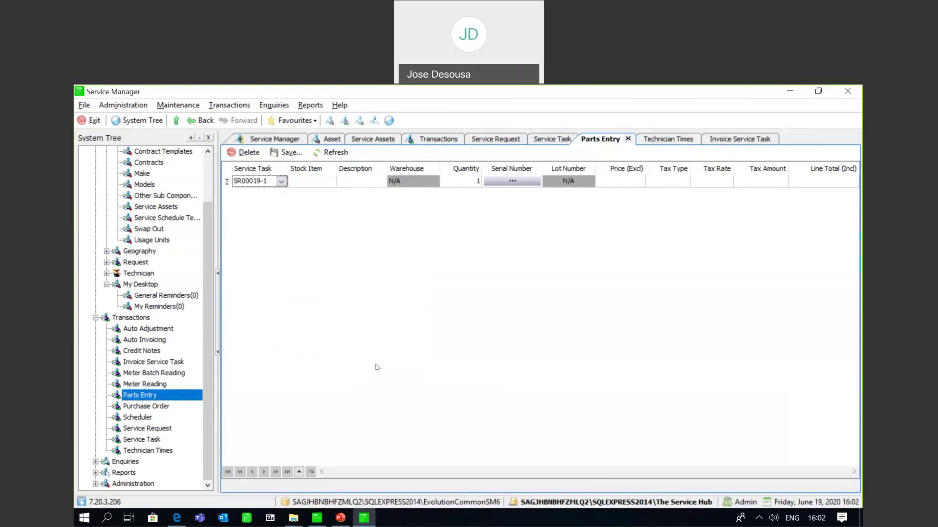
Add stock item USC296 to the SR00019-1 parts line with a quantity of 1 and commit the line
left_click(330, 181)
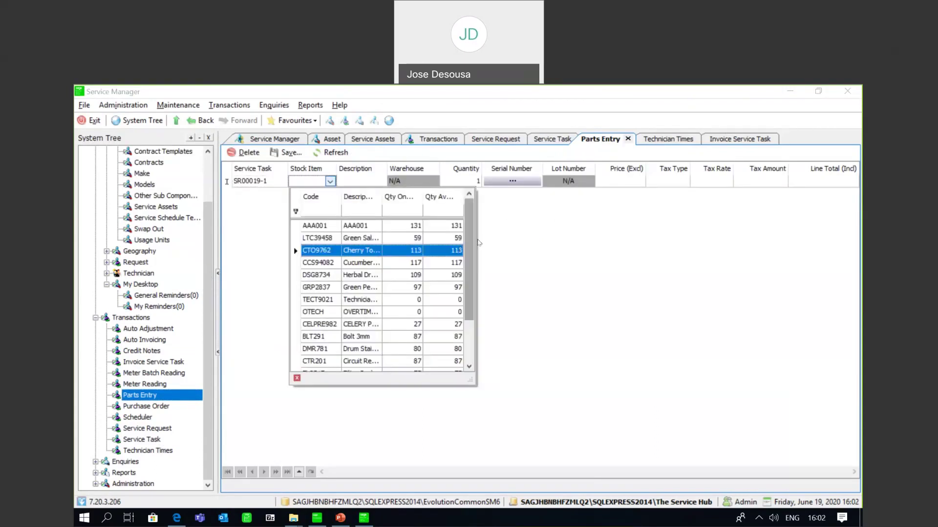
scroll(479, 243, "down", 1)
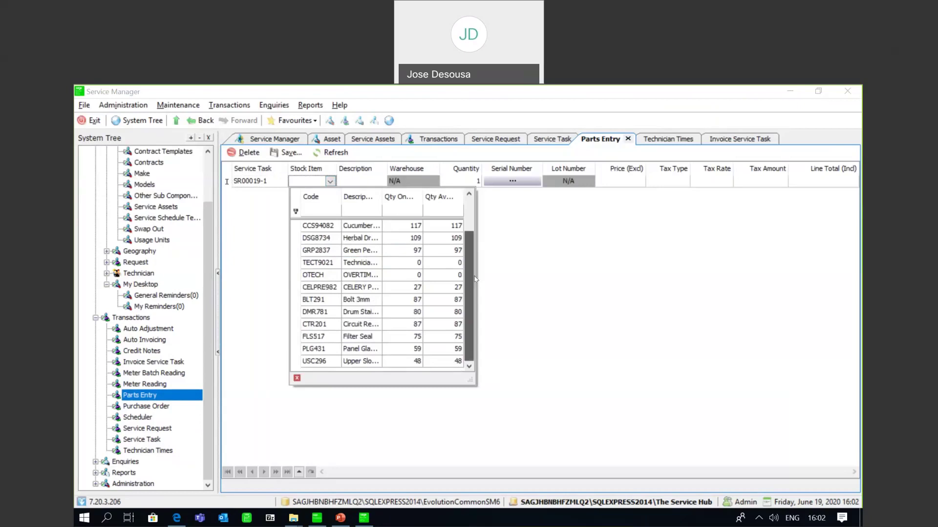
left_click(377, 362)
key("Tab")
key("Tab")
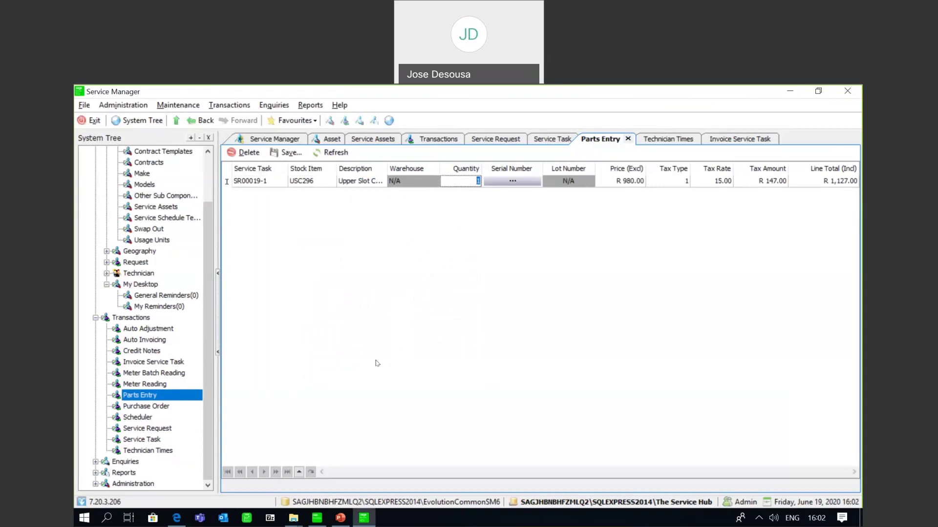
key("Tab")
key("Tab")
key("Tab")
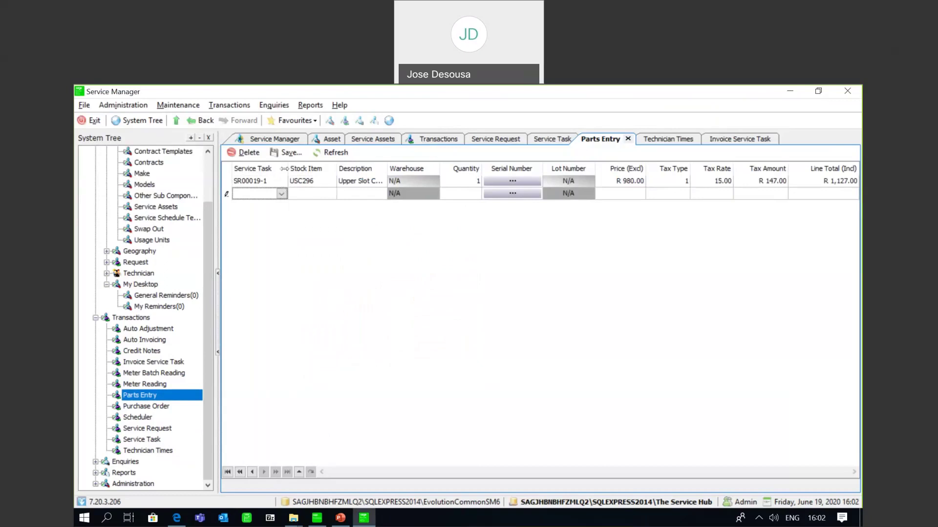
left_click(282, 194)
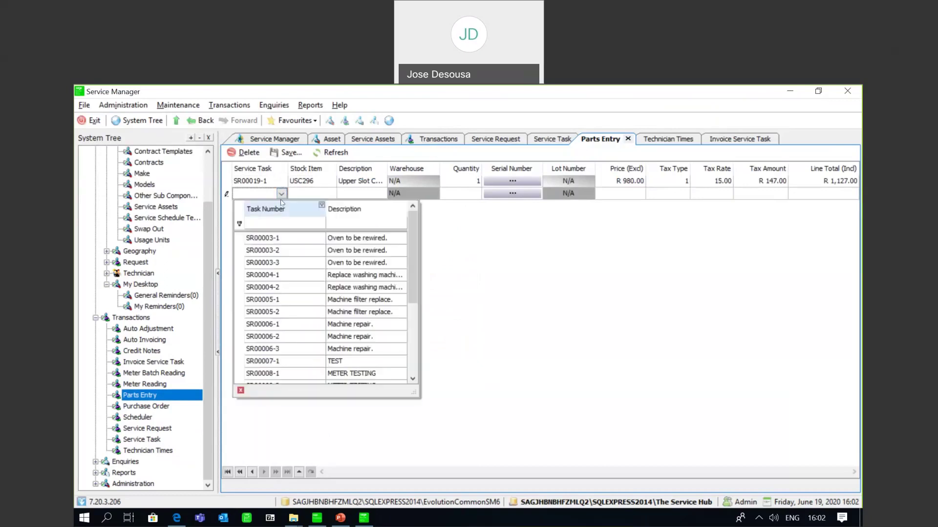
left_click_drag(412, 242, 414, 311)
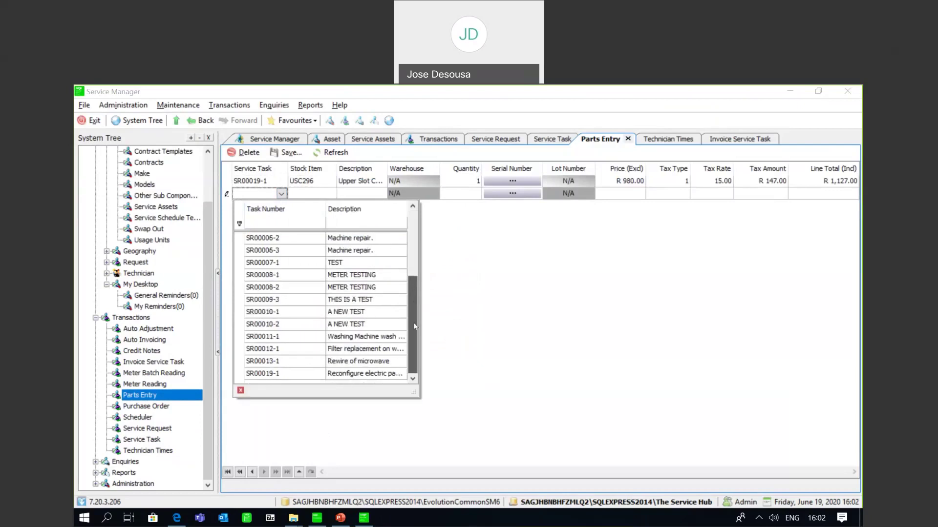
left_click(486, 289)
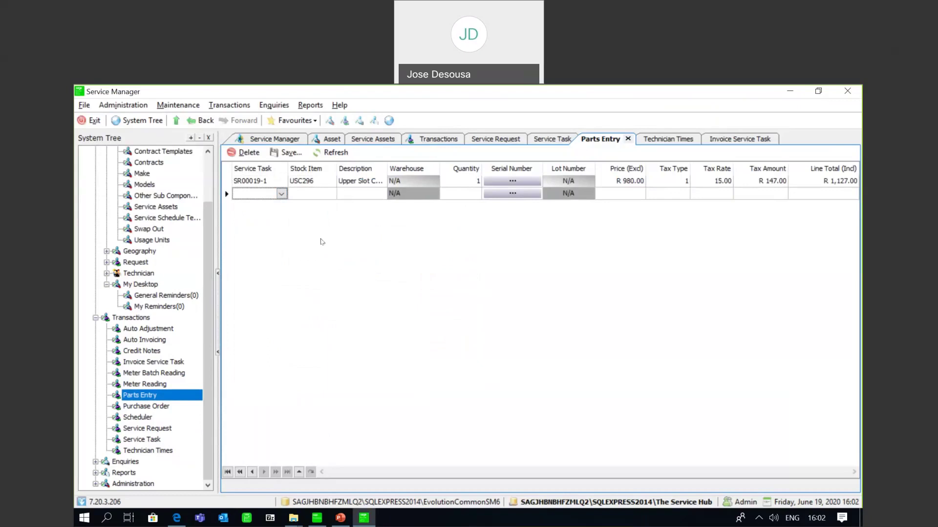
Add a second parts line for service task SR00019-1 with stock item PLG431 and a quantity of 1
left_click(283, 194)
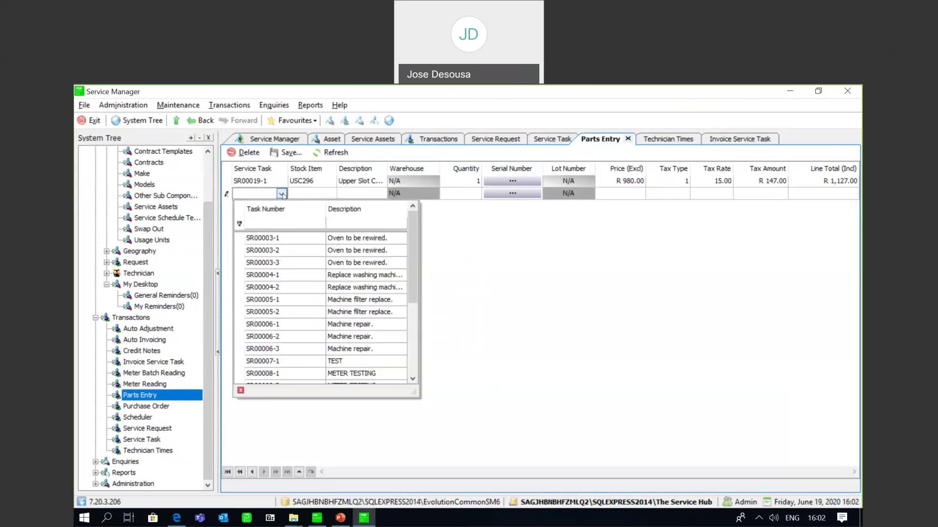
left_click_drag(412, 259, 409, 336)
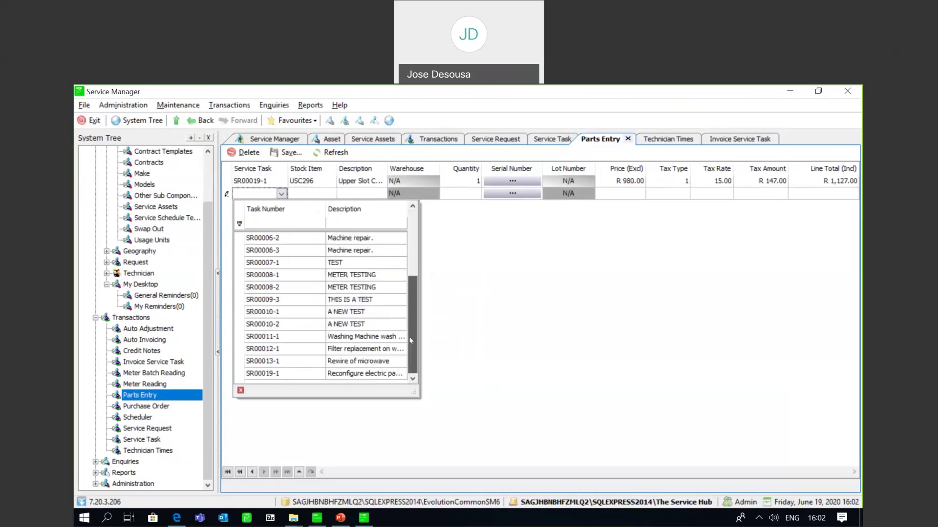
left_click(371, 373)
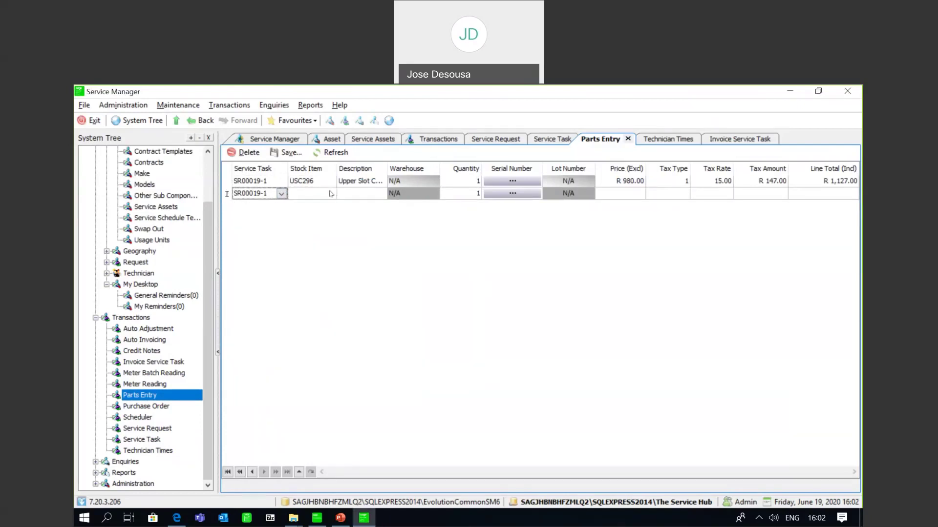
left_click(331, 194)
left_click_drag(467, 243, 469, 285)
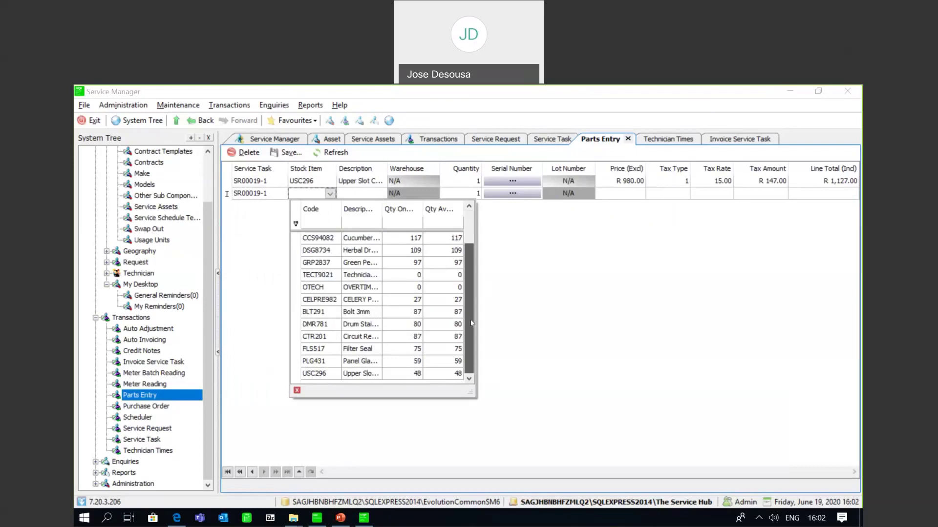
left_click(382, 362)
key("Tab")
key("Tab")
key("Tab")
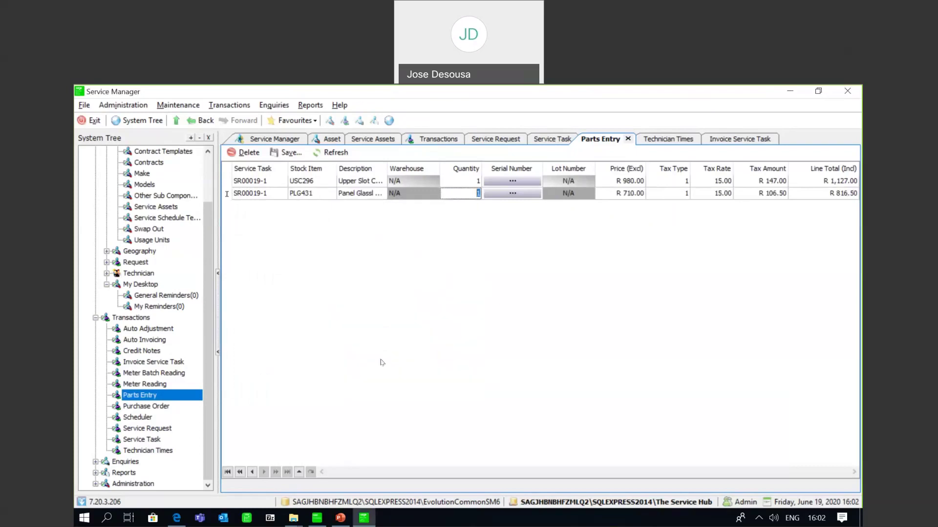
key("Tab")
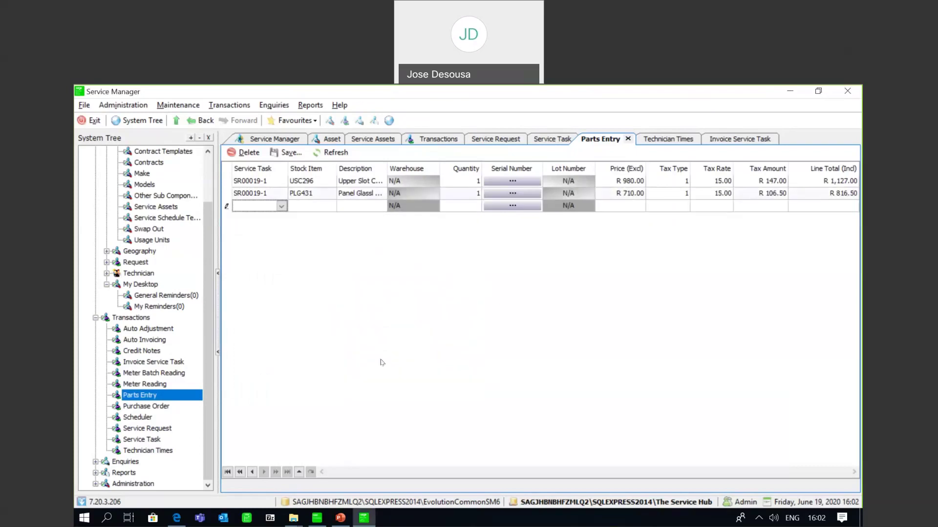
Save the two parts lines without printing the picking slip
key("Up")
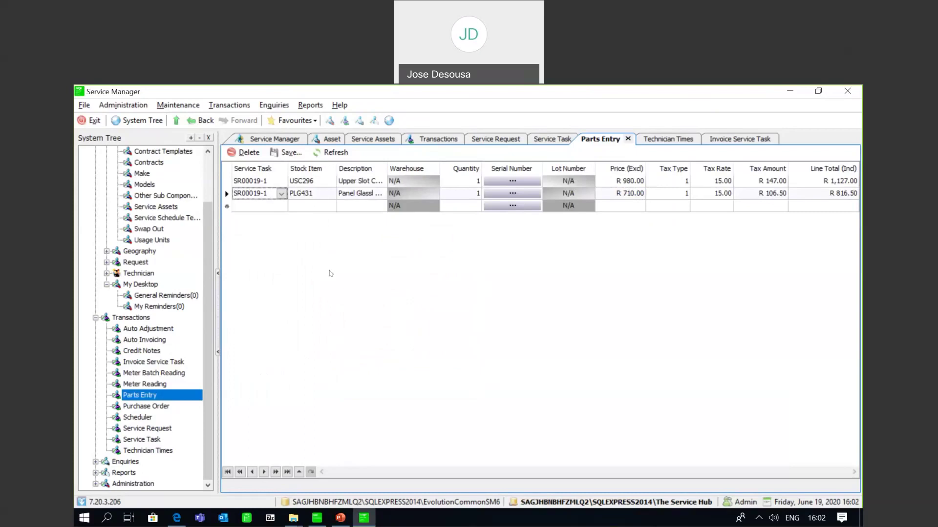
left_click(291, 154)
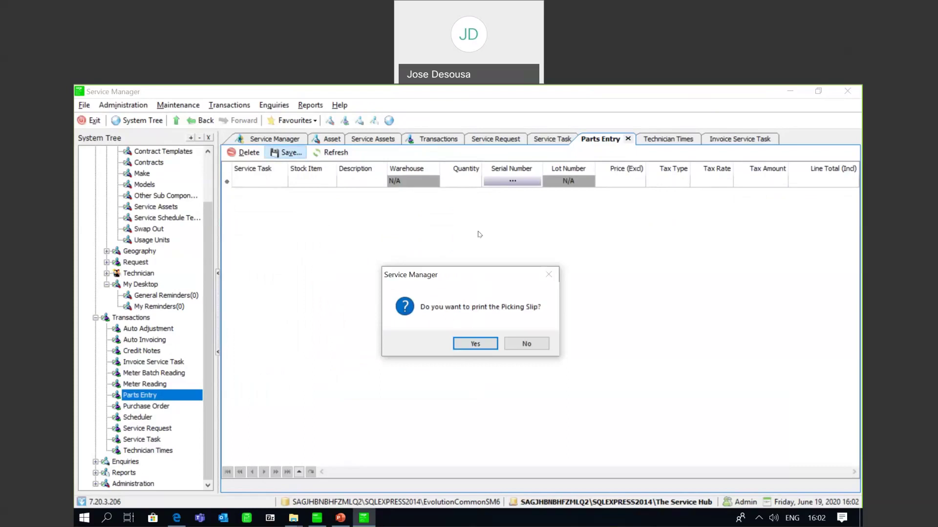
left_click(519, 344)
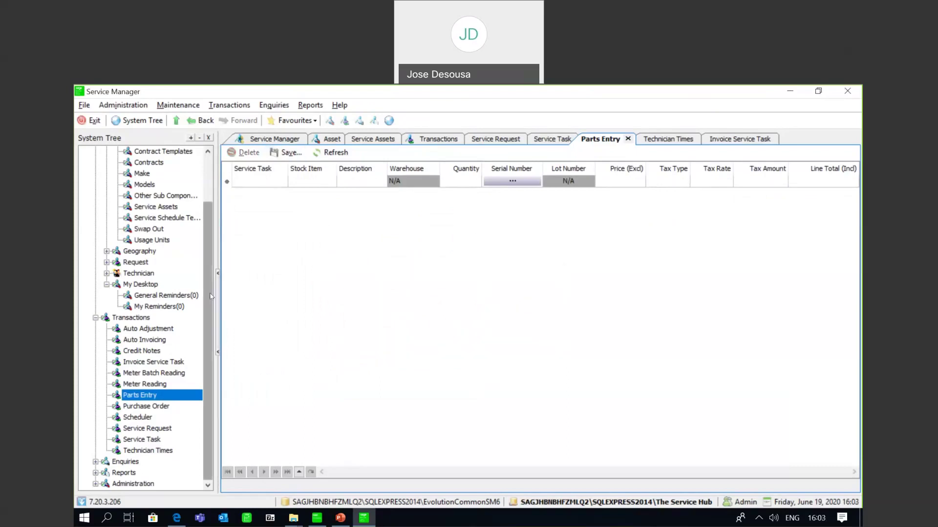
Reopen service task SR00019-1 to check its lines for the added parts, and close it
left_click(156, 439)
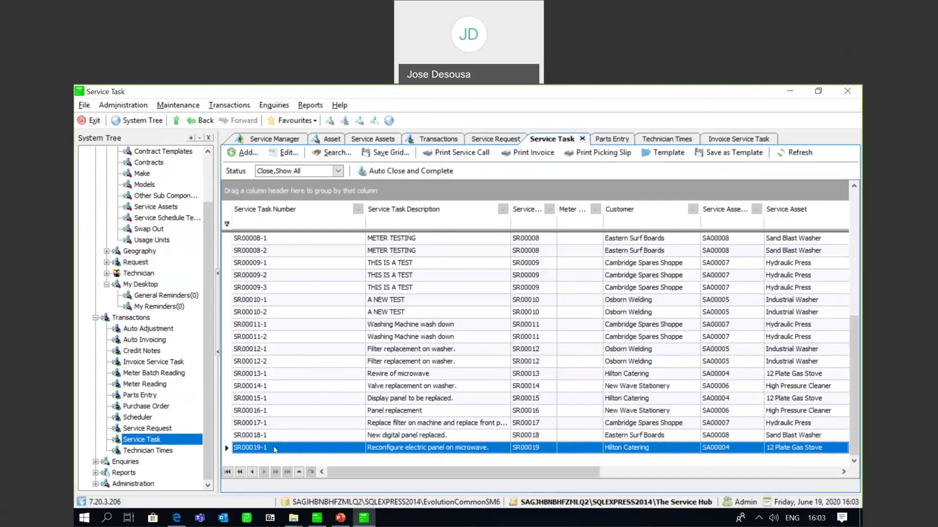
double_click(275, 448)
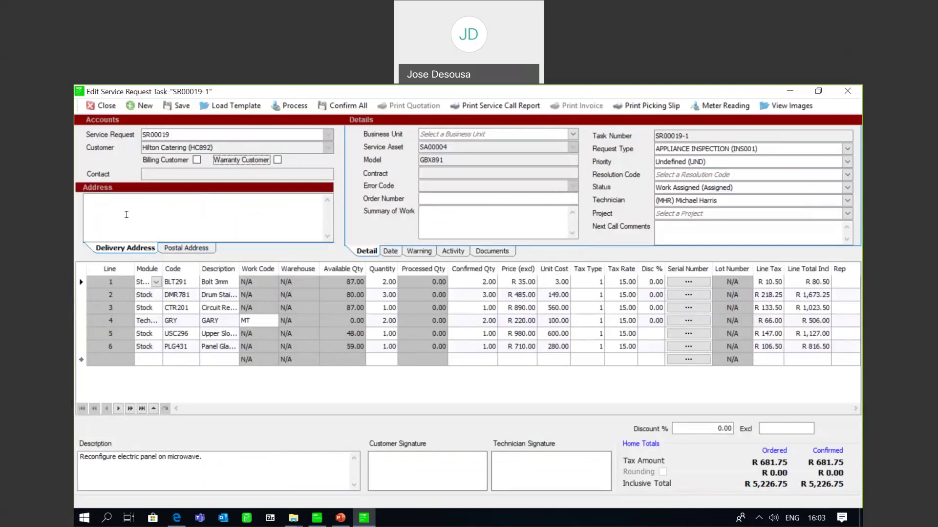
left_click(103, 106)
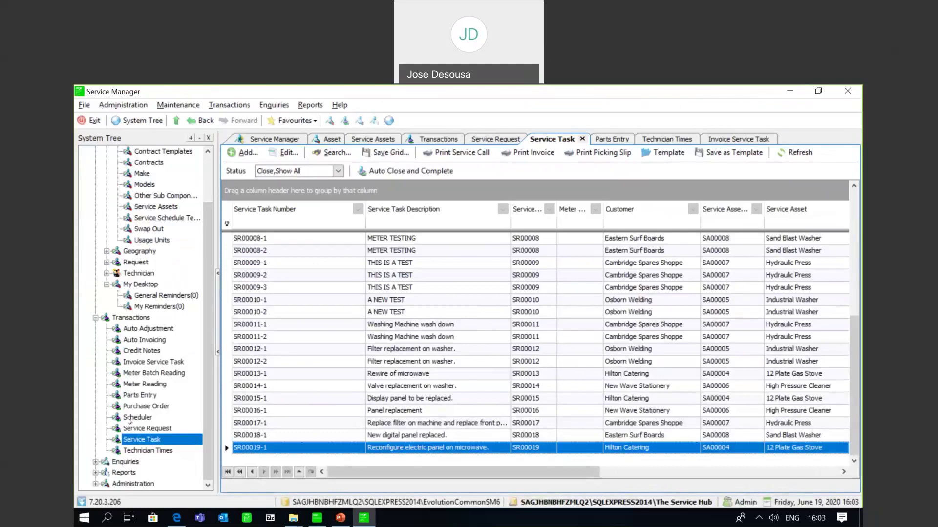
Open the Technician Times transaction
left_click(135, 450)
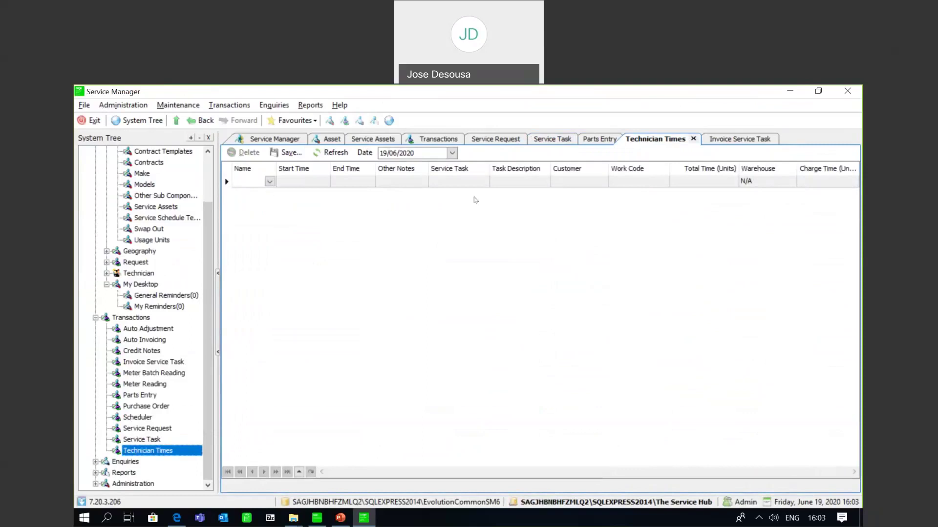
Try to enter a 15:00 to 16:00 time line for technician code WLM and find its service task
left_click(269, 182)
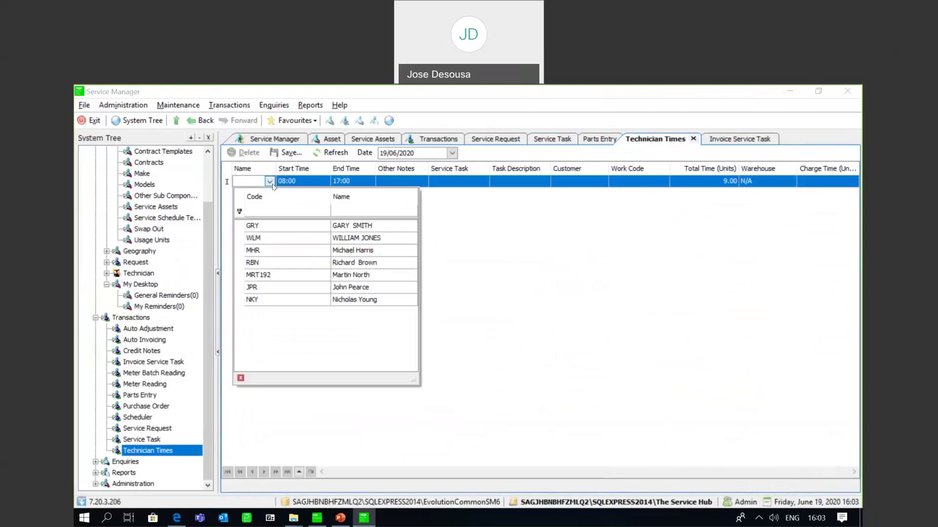
left_click(257, 238)
key("Tab")
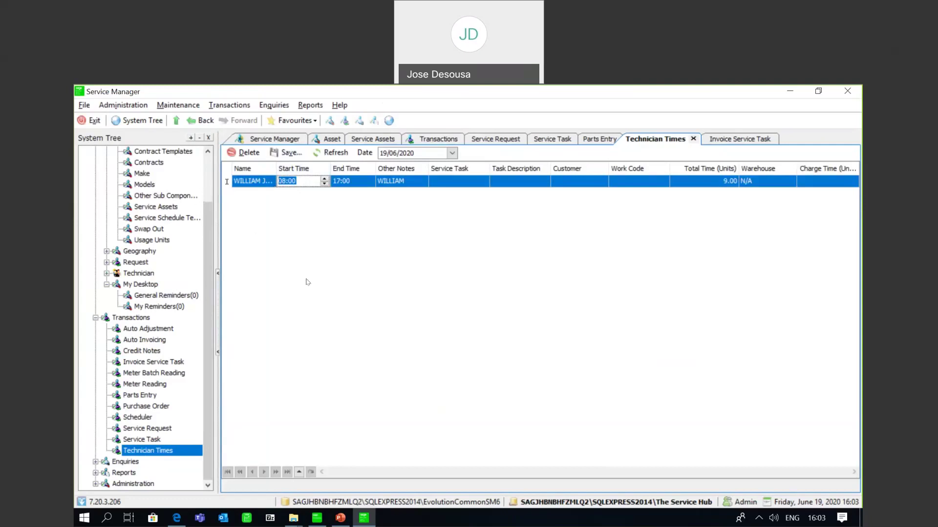
type("15")
left_click(357, 182)
type("16")
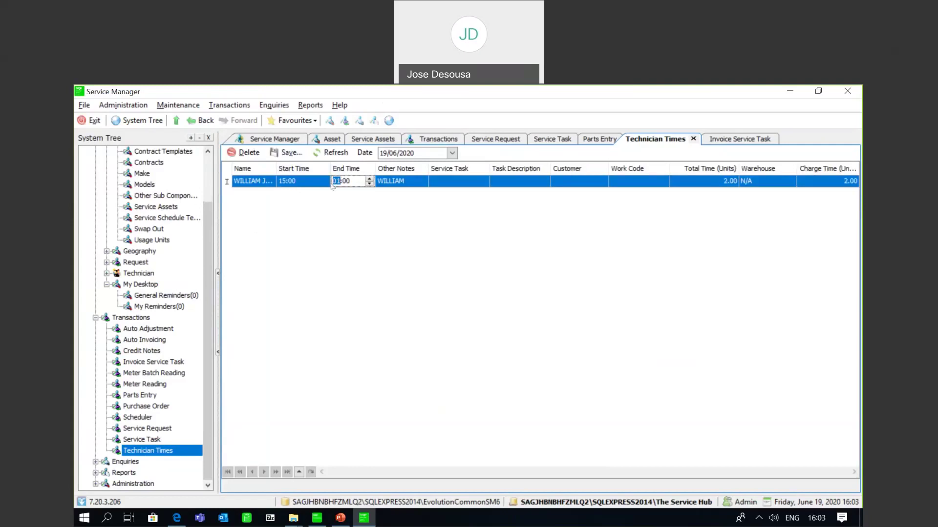
key("Tab")
key("Tab")
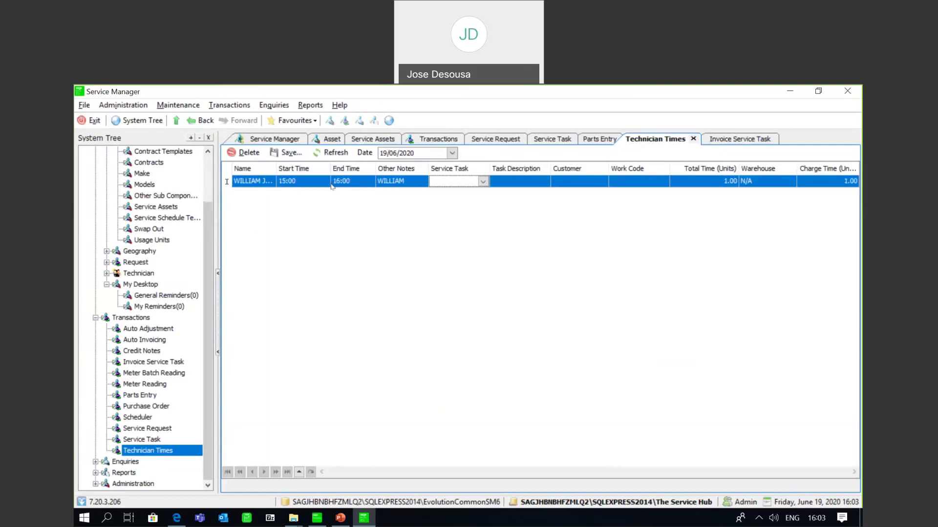
left_click(482, 182)
scroll(608, 264, "down", 1)
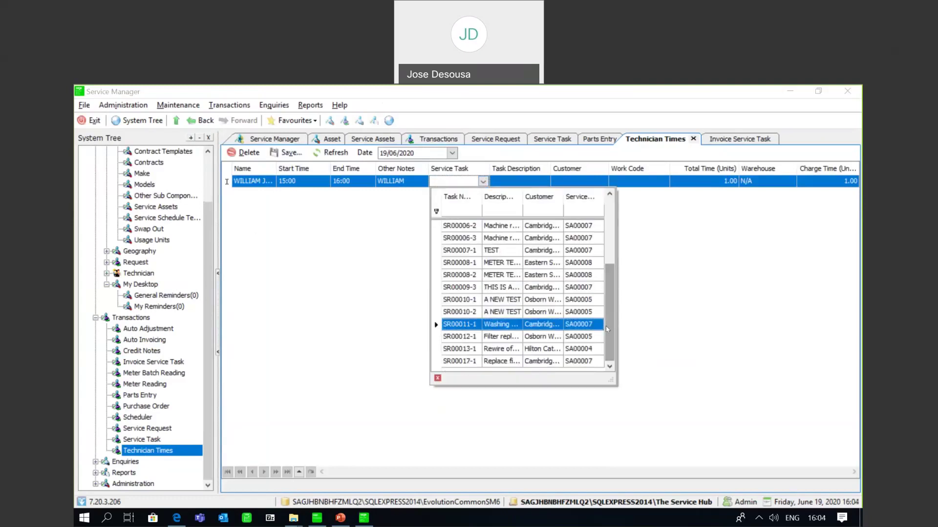
Clear the unsaved time line and enter a new 15:00 to 16:00 line for technician code WLM
left_click(334, 153)
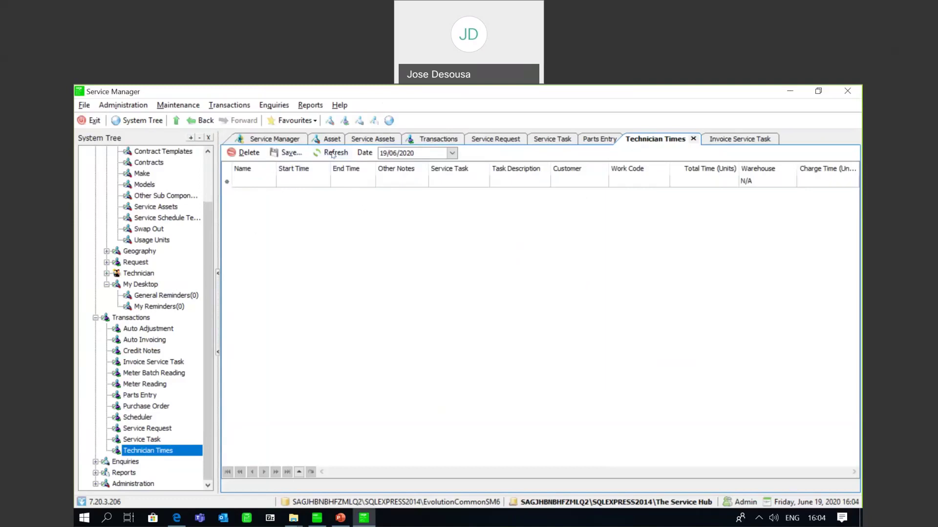
left_click(269, 182)
left_click(293, 238)
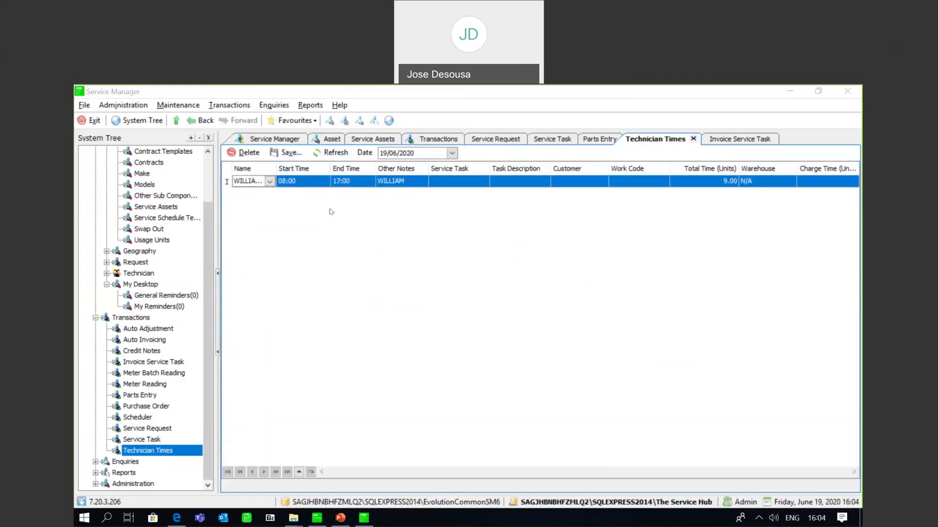
key("Tab")
type("15")
left_click(351, 180)
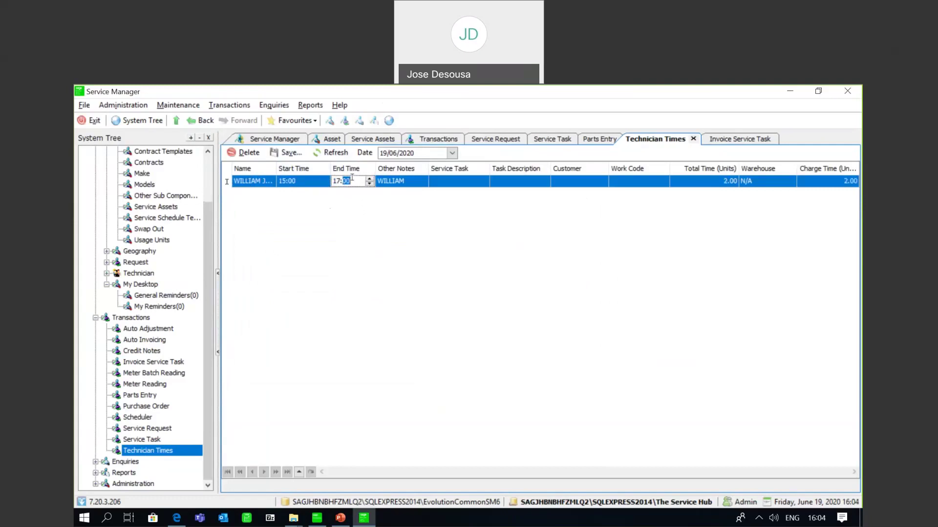
key("Left")
type("06")
left_click(343, 180)
type("16")
key("Tab")
key("Tab")
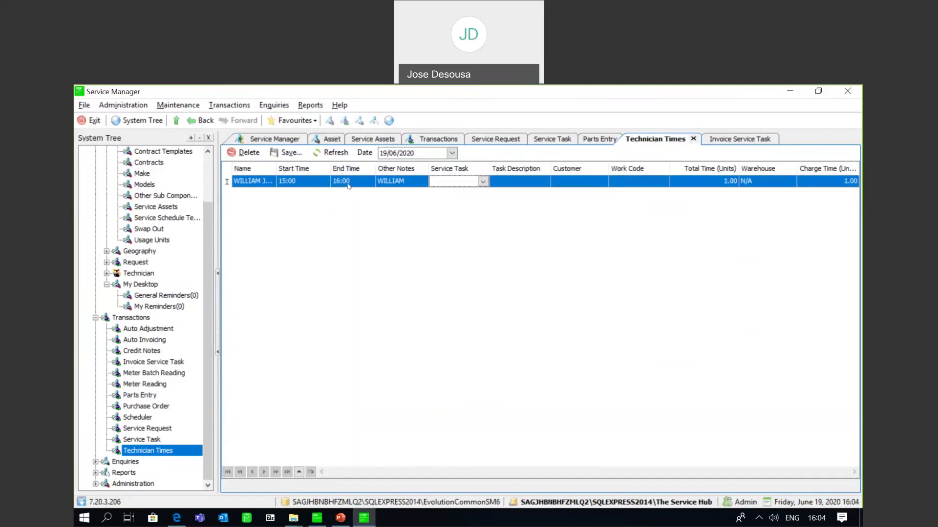
Assign service task SR00019-1 and work code OT to the technician's time line, and complete the line
left_click(483, 182)
scroll(528, 303, "down", 2)
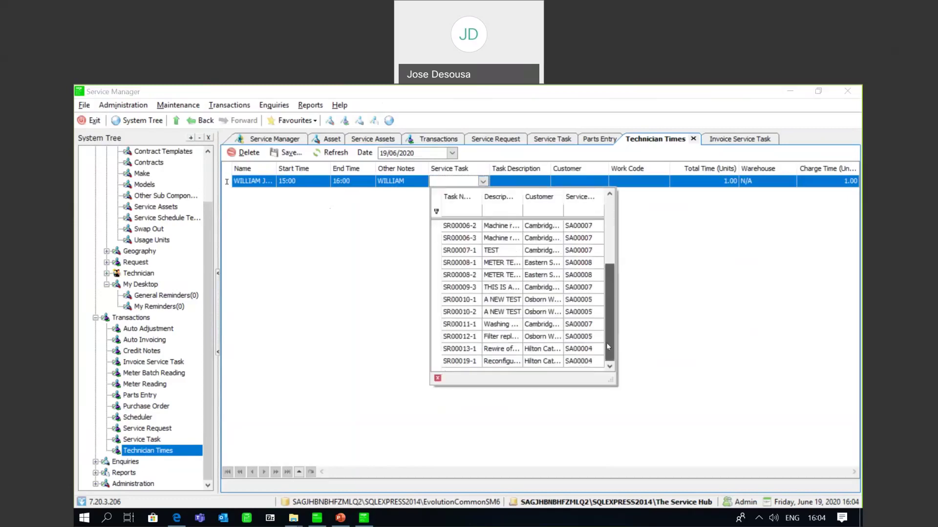
left_click(528, 362)
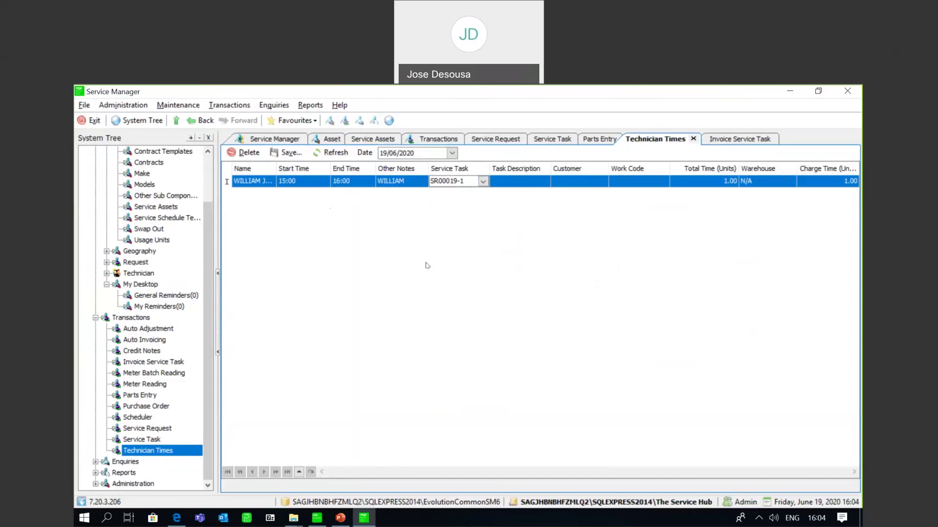
key("Tab")
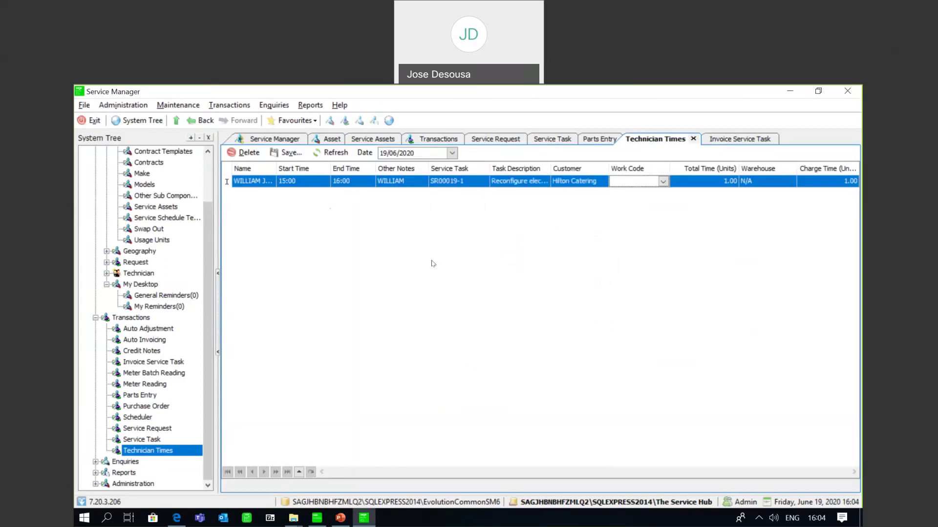
left_click(663, 182)
left_click(647, 226)
key("Tab")
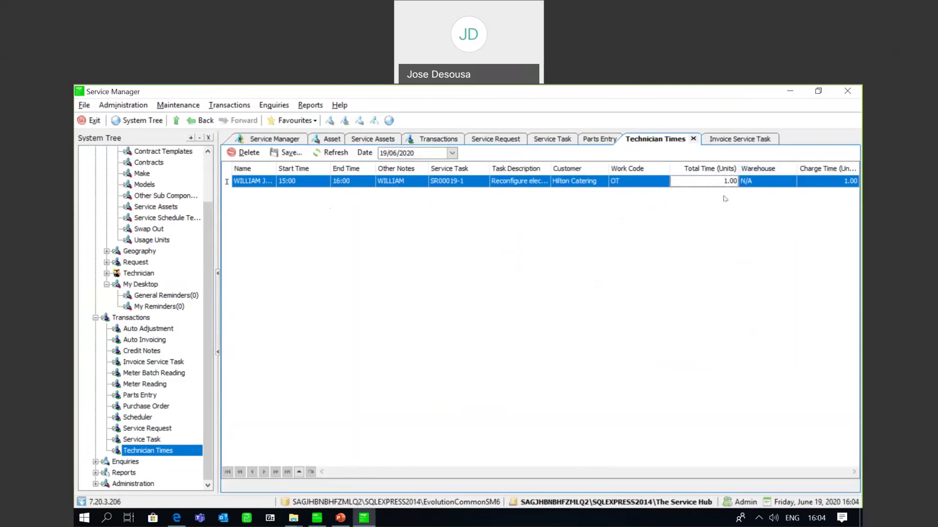
key("Tab")
key("Tab")
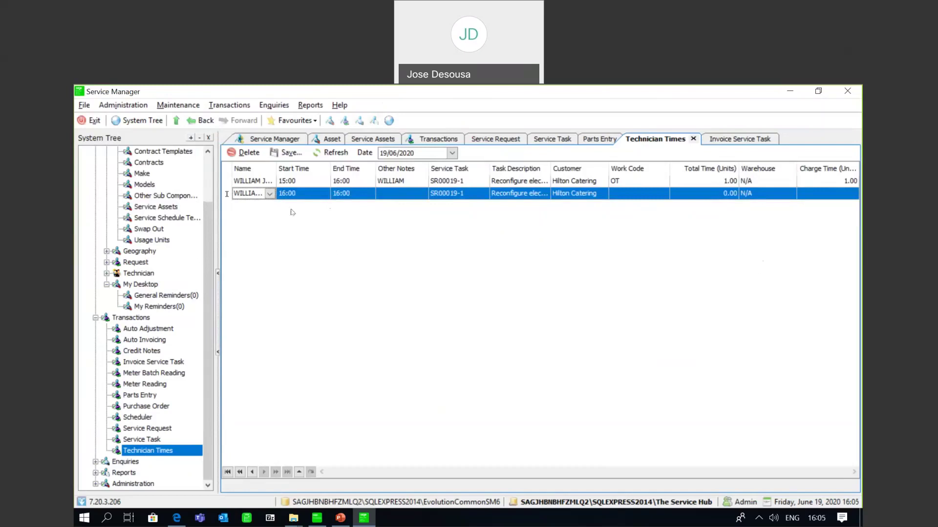
Give the second time line work code OT and end time 17:00, and save the technician times
left_click(295, 154)
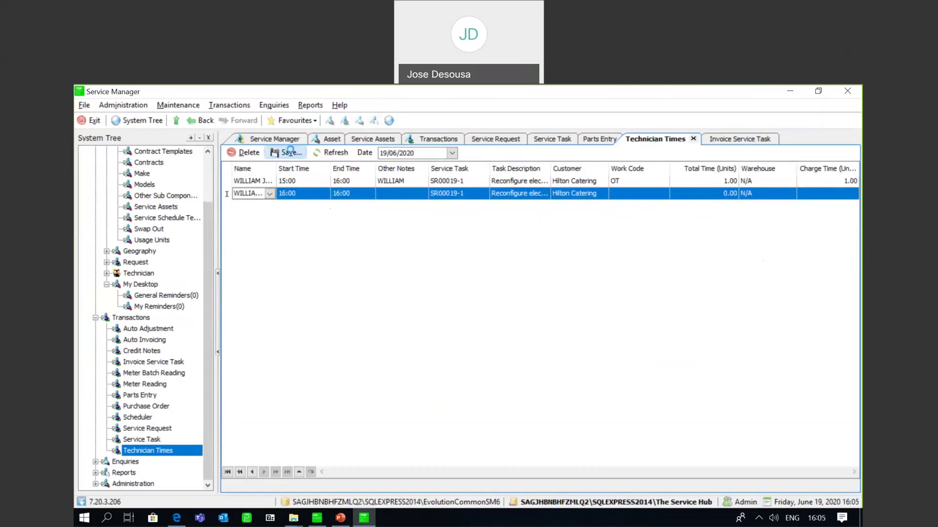
left_click(523, 343)
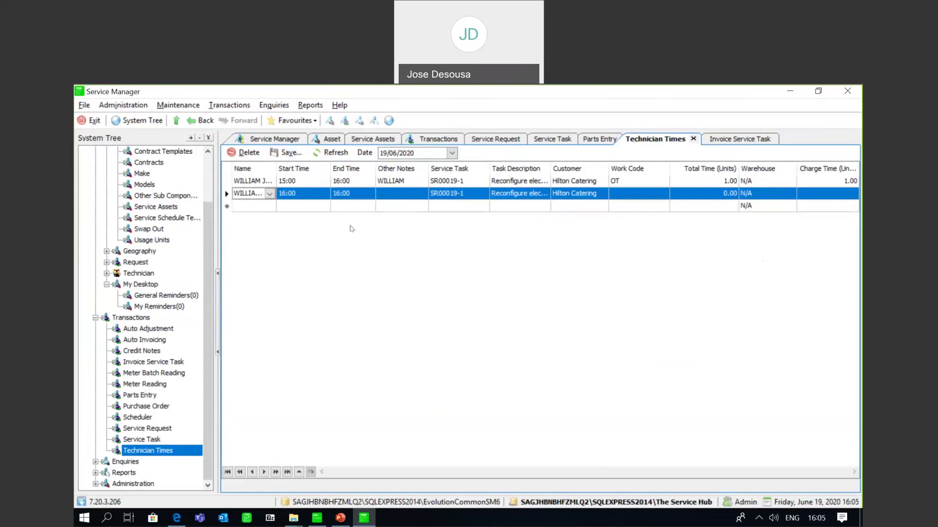
left_click(635, 193)
left_click(625, 238)
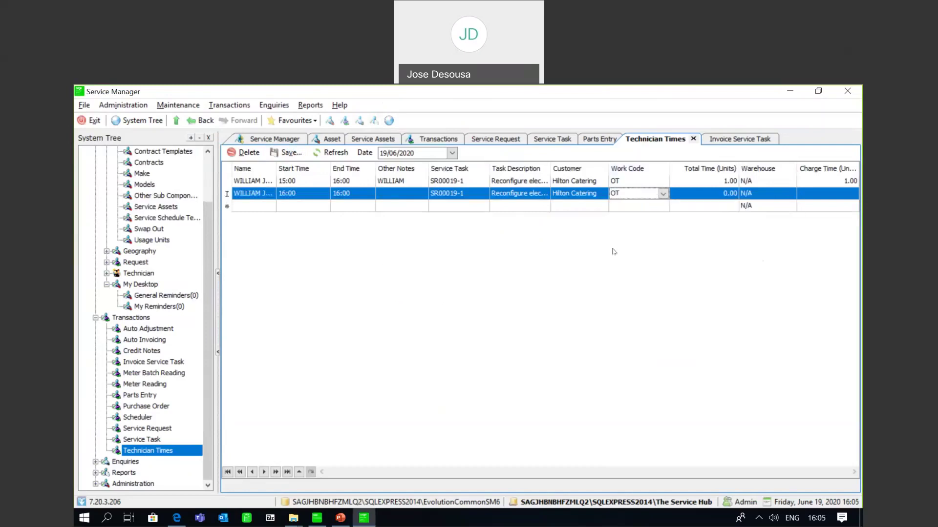
left_click(359, 193)
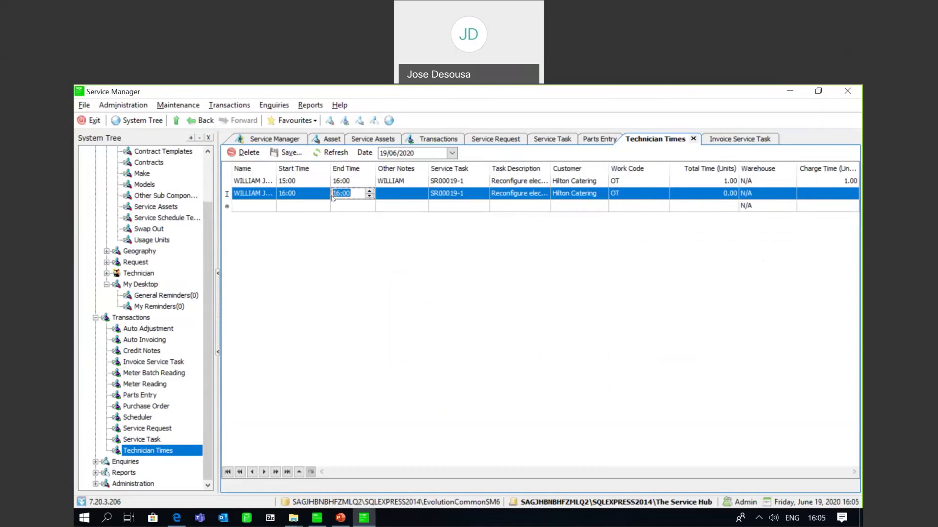
type("17:00")
key("Tab")
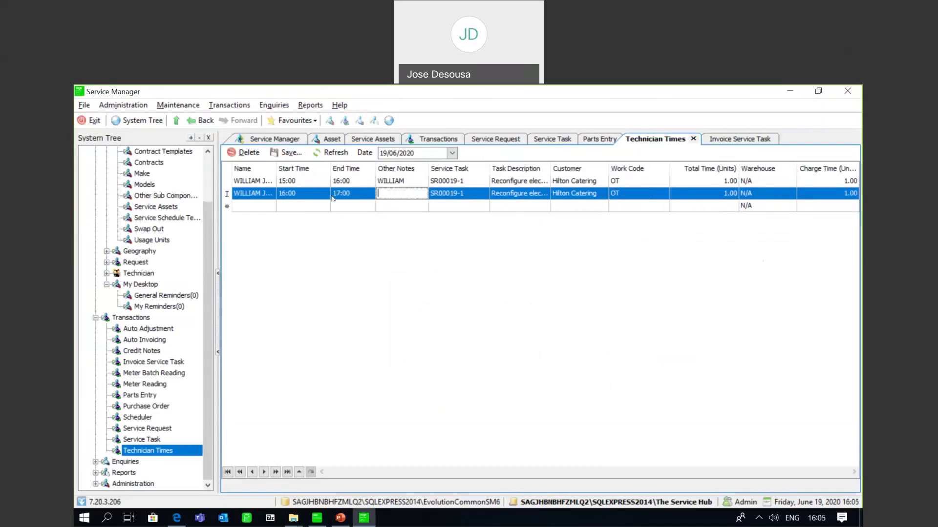
key("Tab")
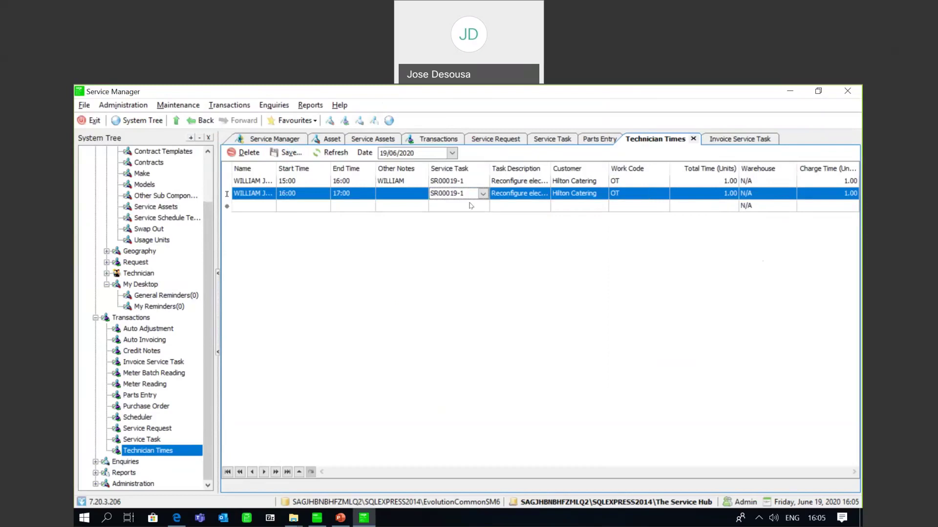
left_click(289, 153)
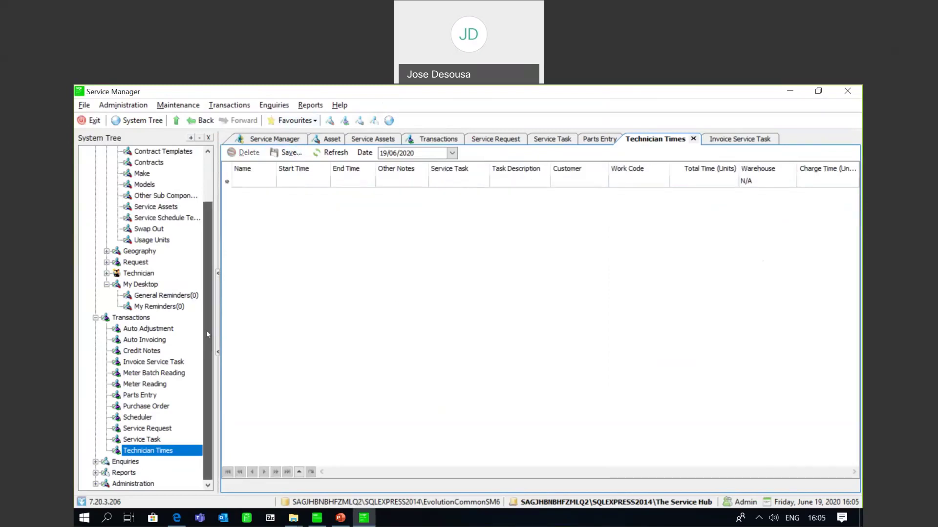
Return to the service tasks and open SR00019-1, the microwave electric panel task, with its added labour lines
left_click(153, 442)
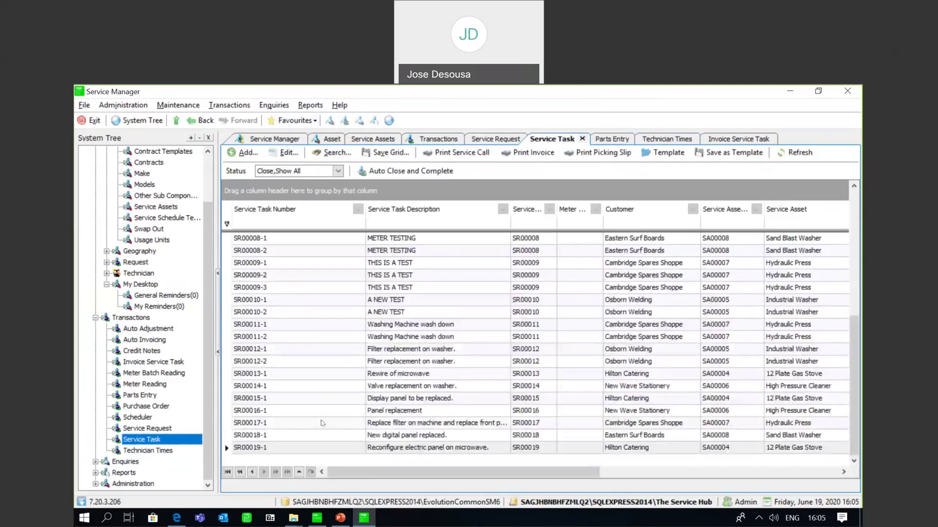
left_click(298, 448)
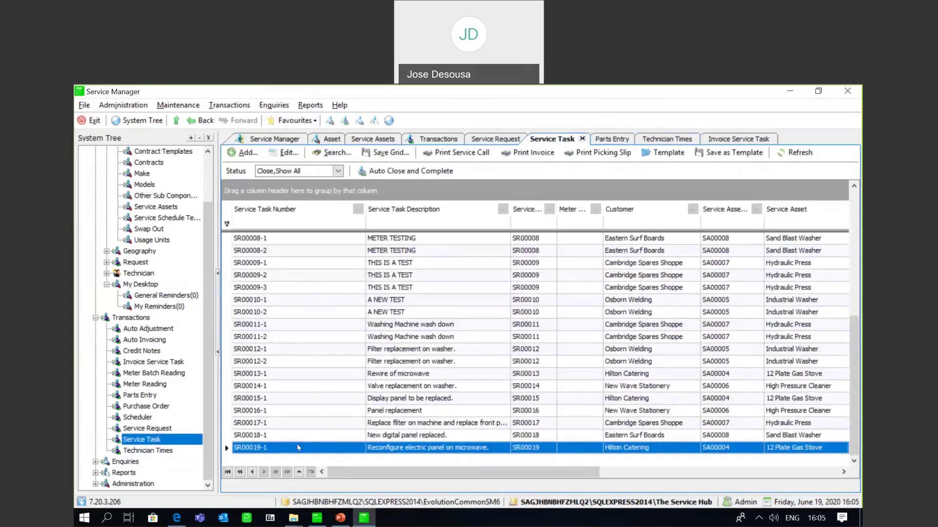
double_click(299, 447)
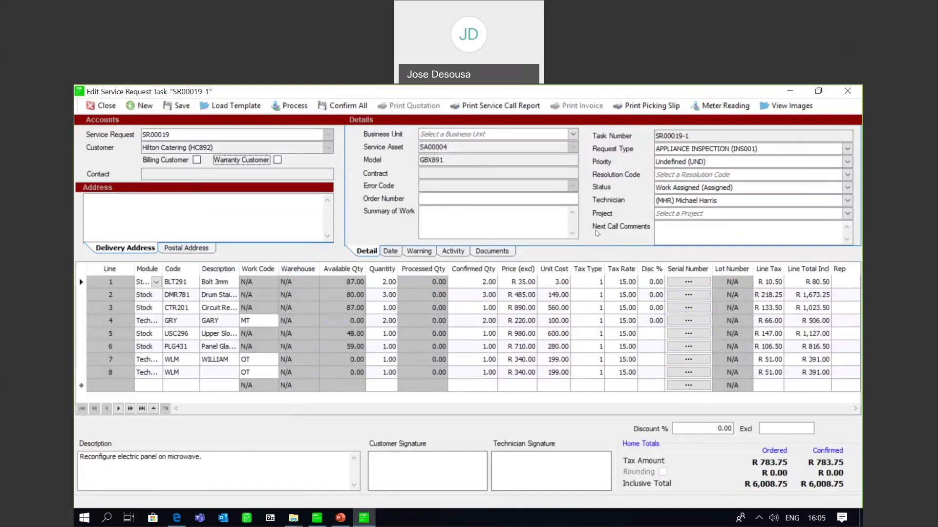
Set the service task's status to Close and its resolution code to Completed
left_click(847, 190)
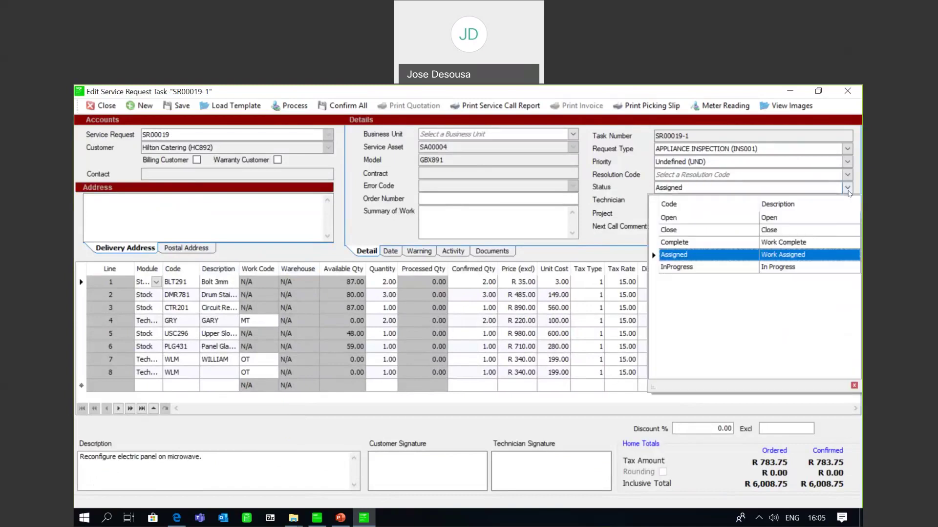
left_click(778, 235)
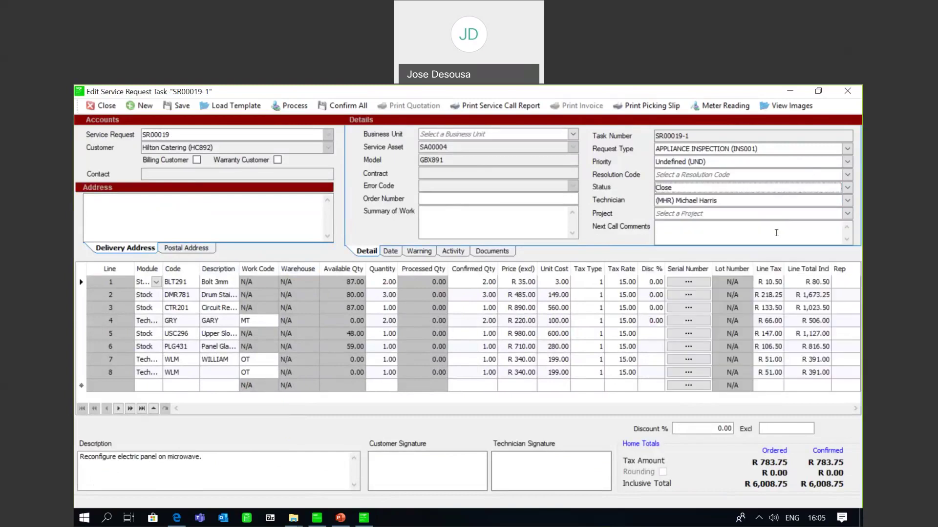
left_click(848, 175)
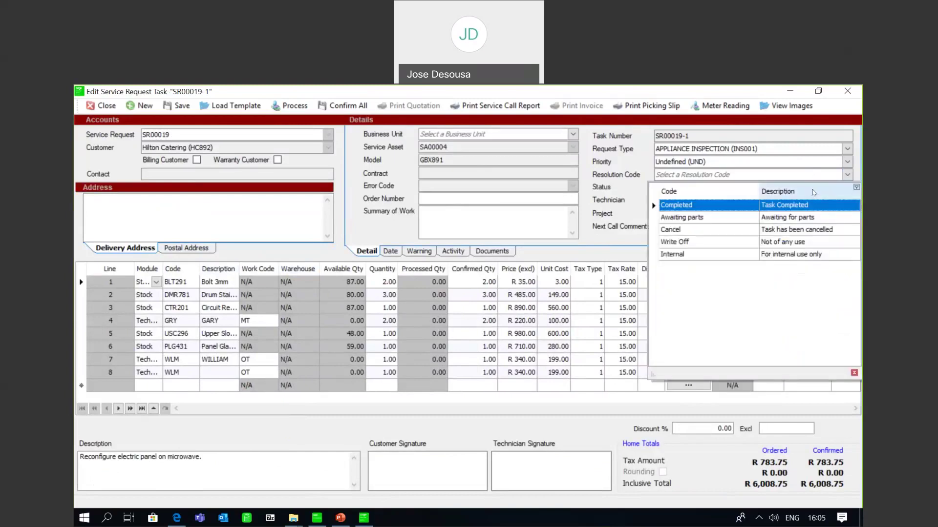
left_click(805, 205)
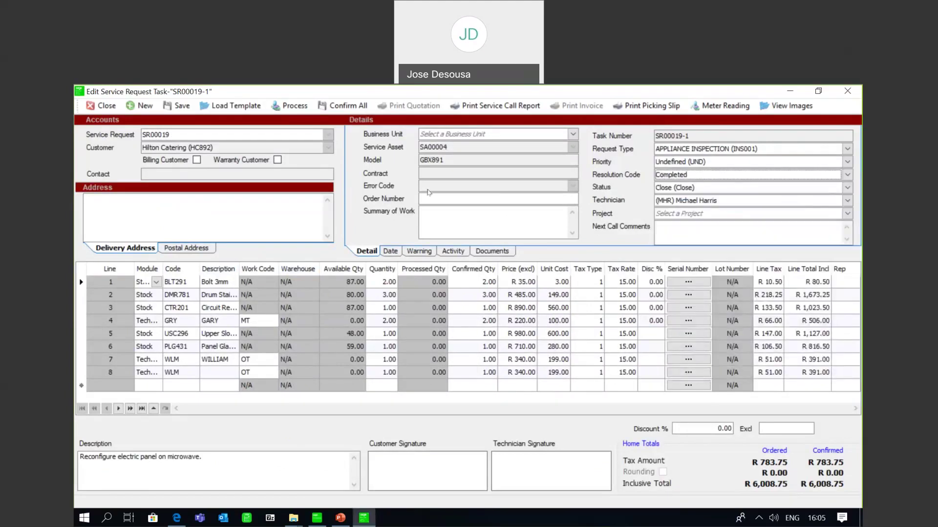
Process the service task, closing the associated service request, skipping the picking slip and printing the invoice document
left_click(295, 107)
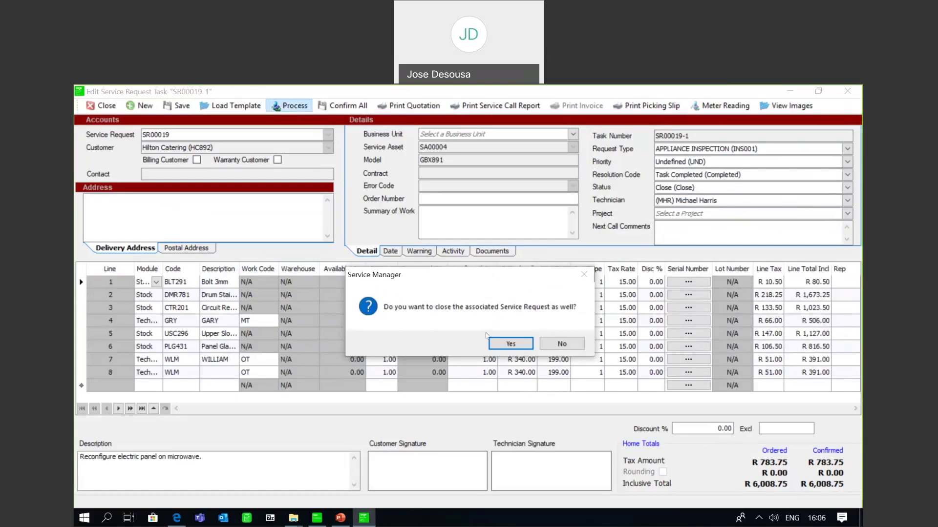
left_click(505, 344)
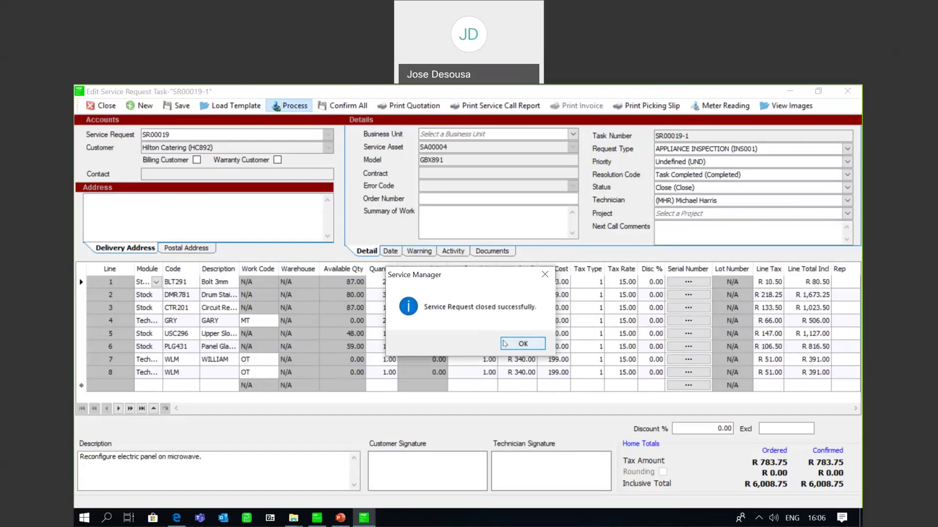
left_click(512, 346)
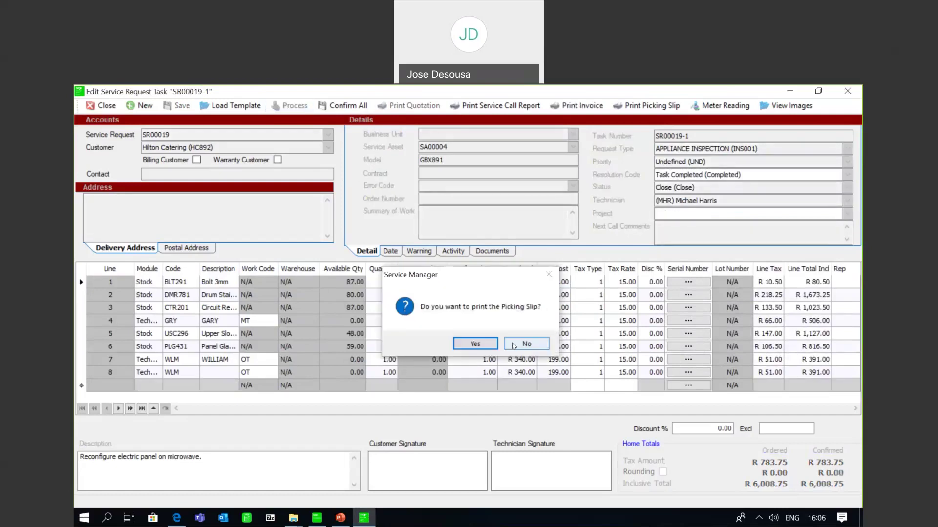
left_click(513, 346)
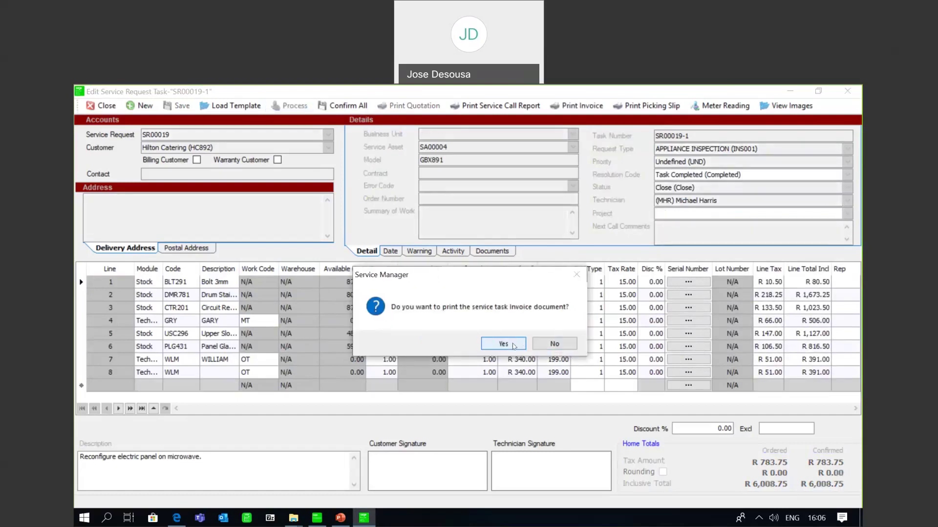
left_click(514, 345)
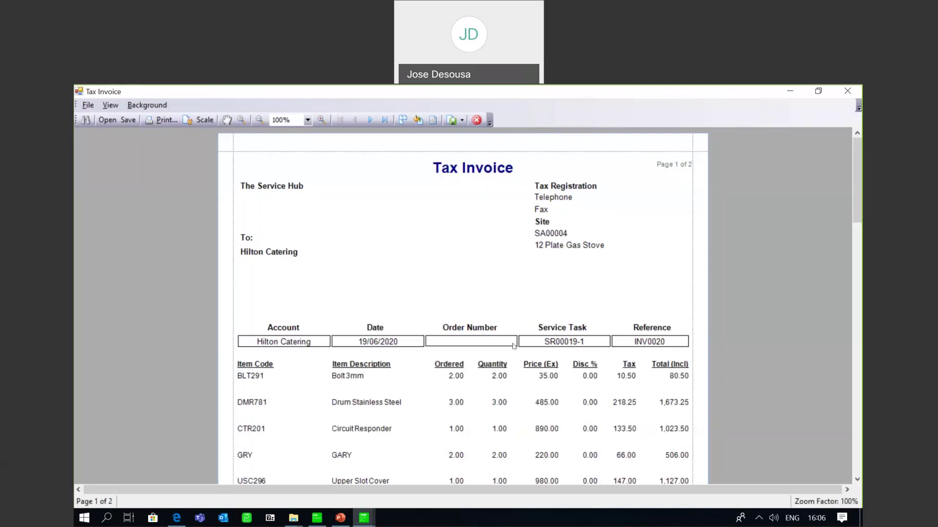
Review the tax invoice's item lines, description and totals, and close the preview and the service task window
left_click_drag(857, 178, 856, 203)
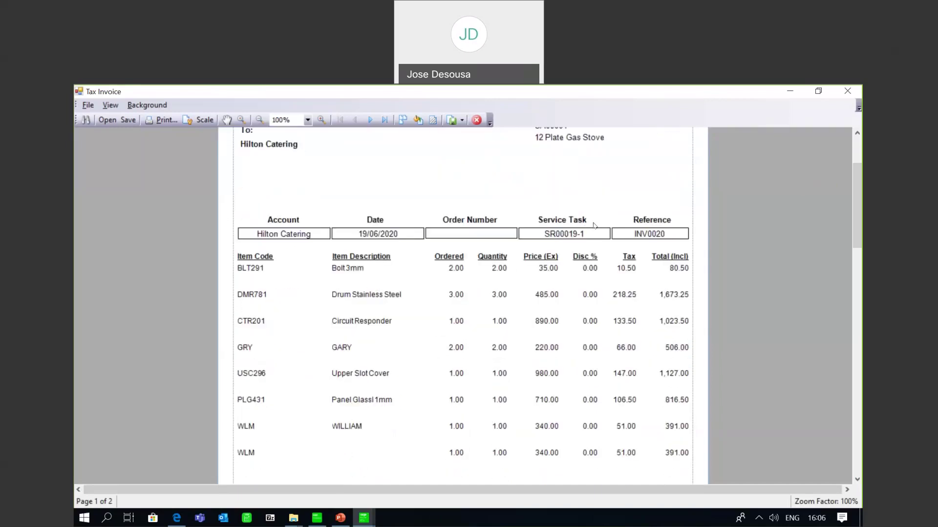
left_click_drag(857, 218, 860, 275)
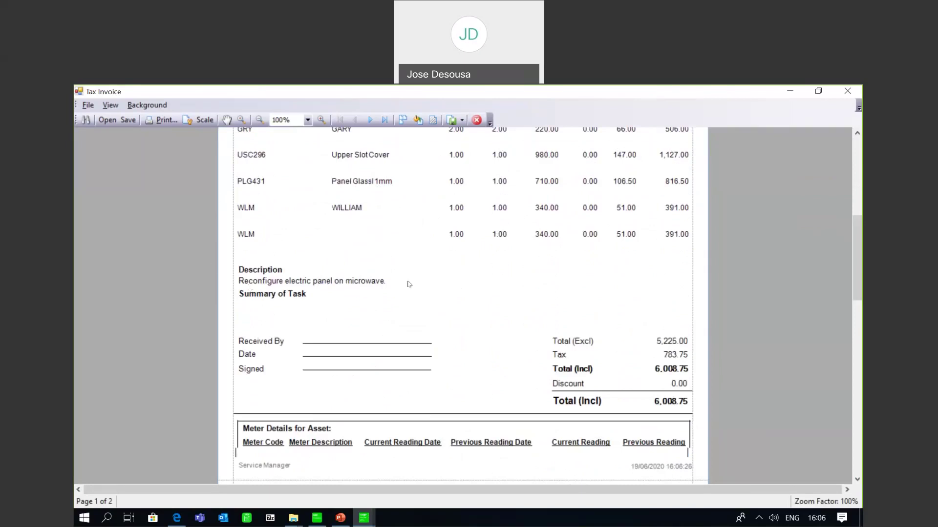
left_click_drag(860, 273, 494, 137)
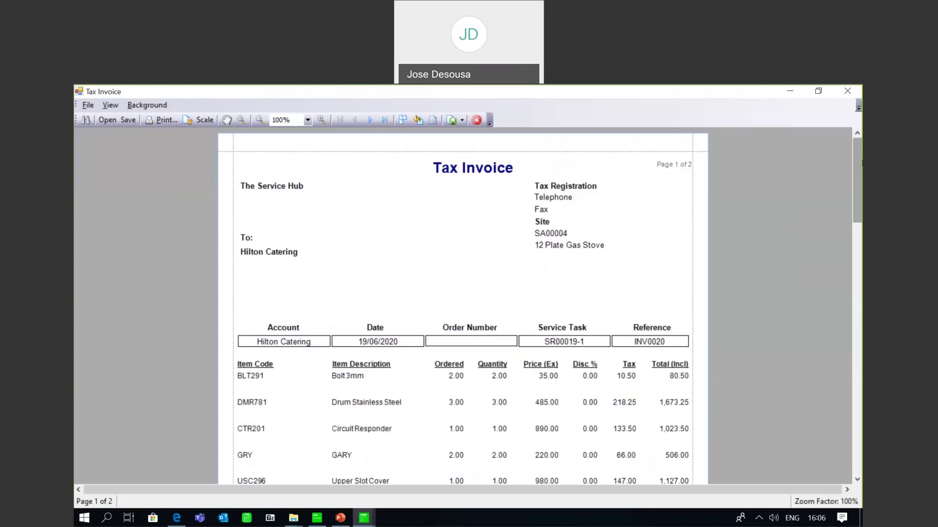
left_click(476, 120)
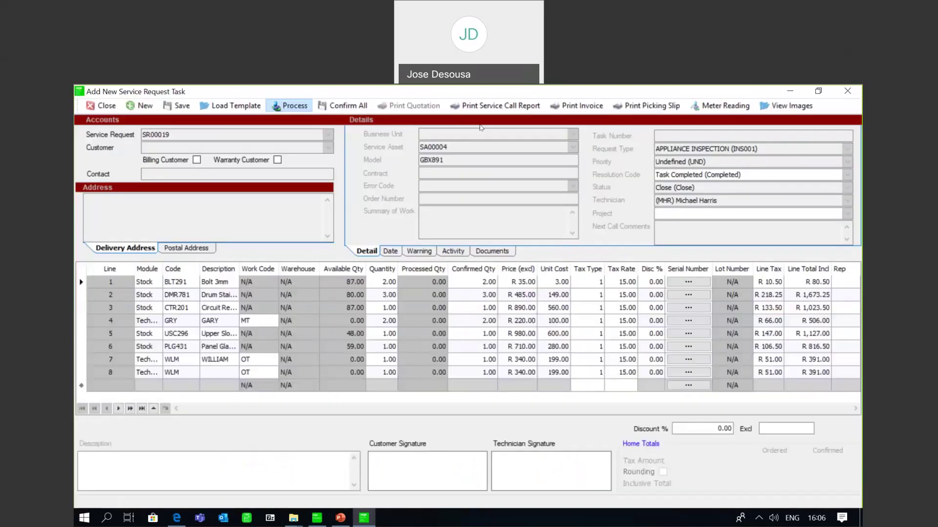
left_click(105, 107)
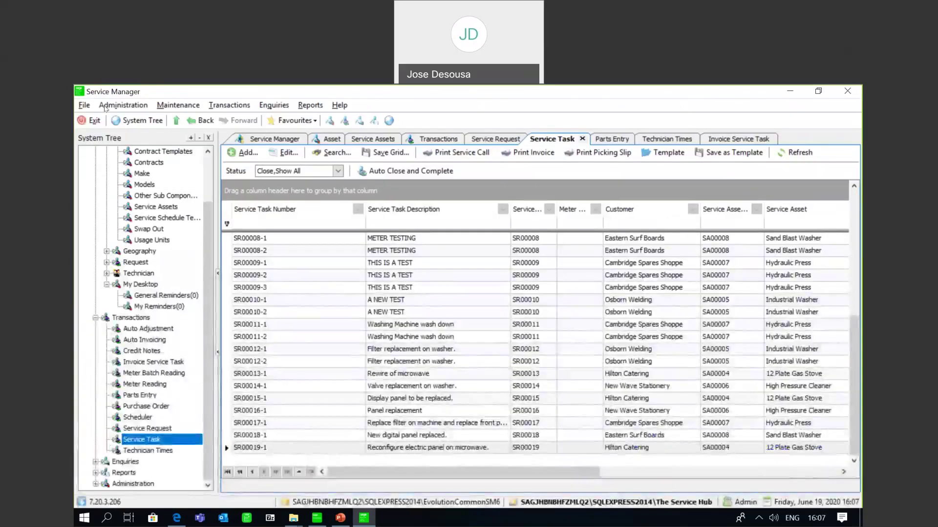
Switch to Sage Evolution and open the customer enquiry for Hilton Catering from the customer list
left_click(315, 522)
left_click(405, 259)
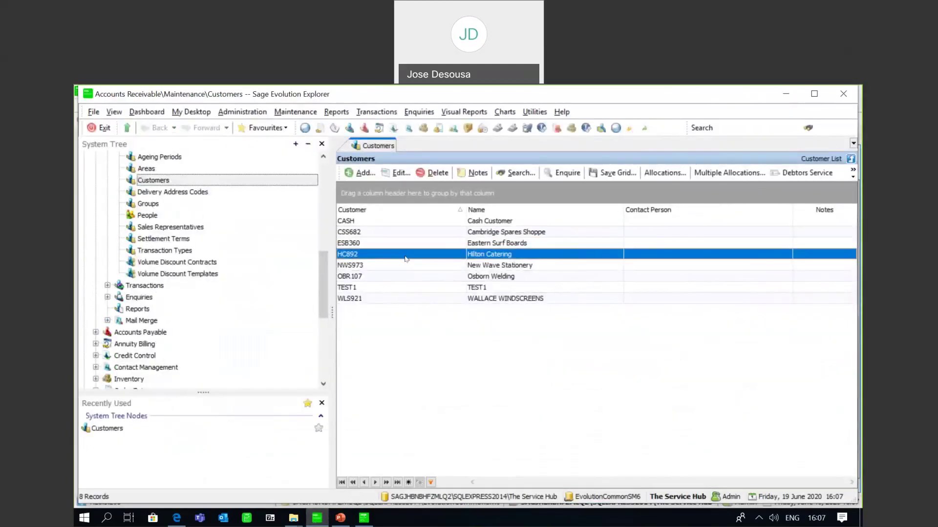
right_click(406, 259)
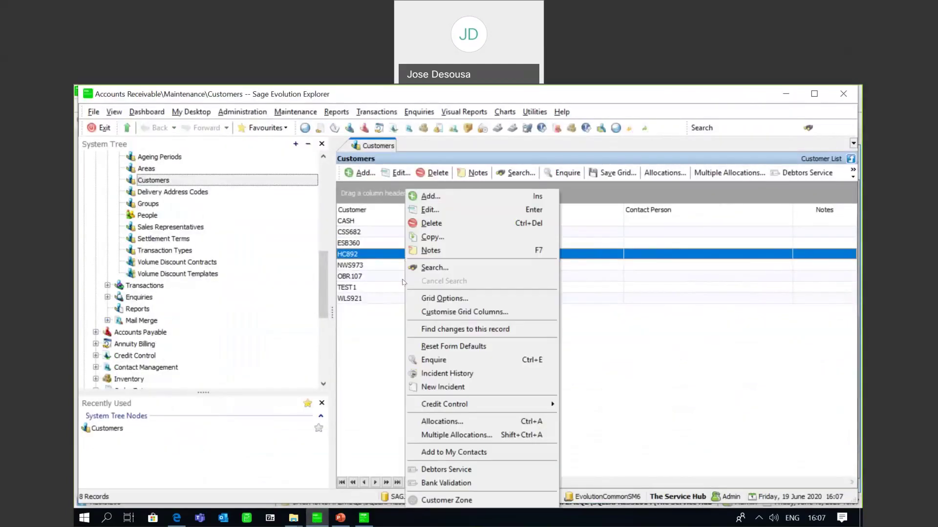
left_click(424, 356)
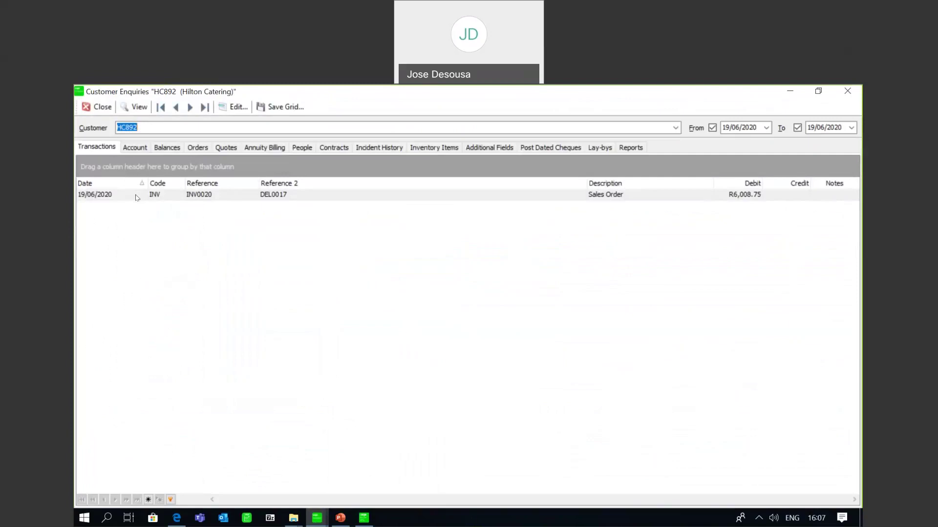
Examine the source document of Hilton Catering's 19/06/2020 invoice transaction, and close the document and the customer enquiry
left_click(137, 197)
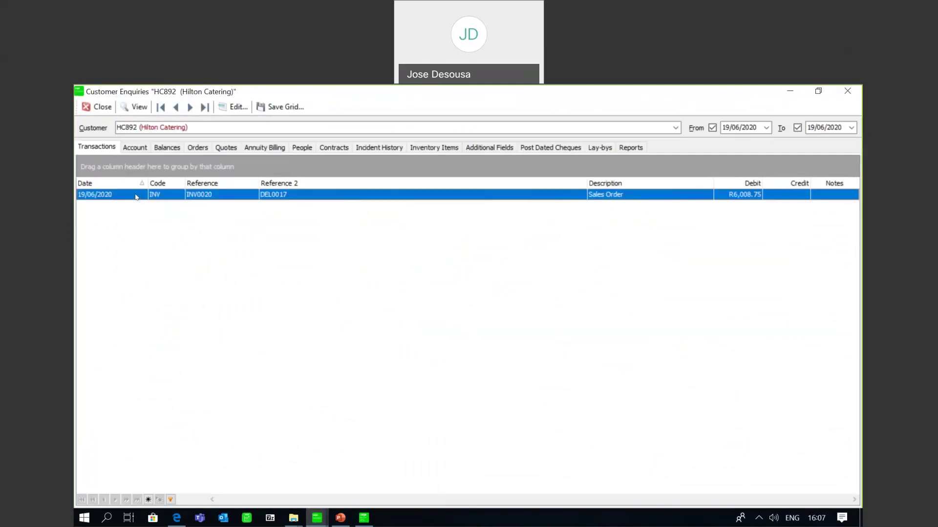
right_click(137, 196)
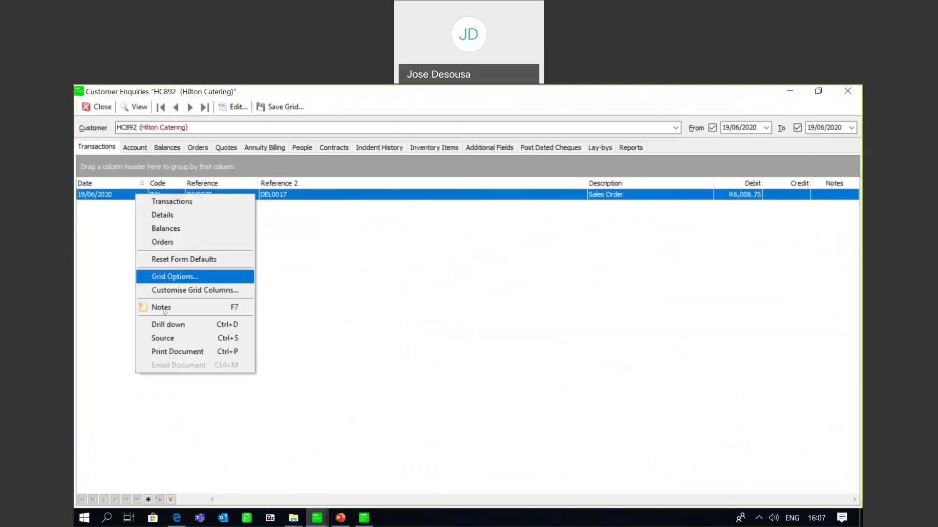
left_click(168, 339)
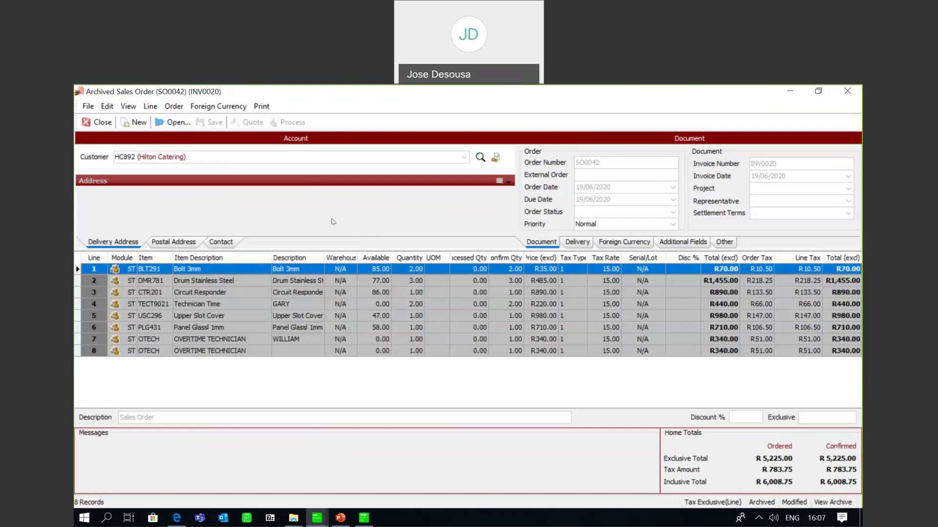
left_click(103, 125)
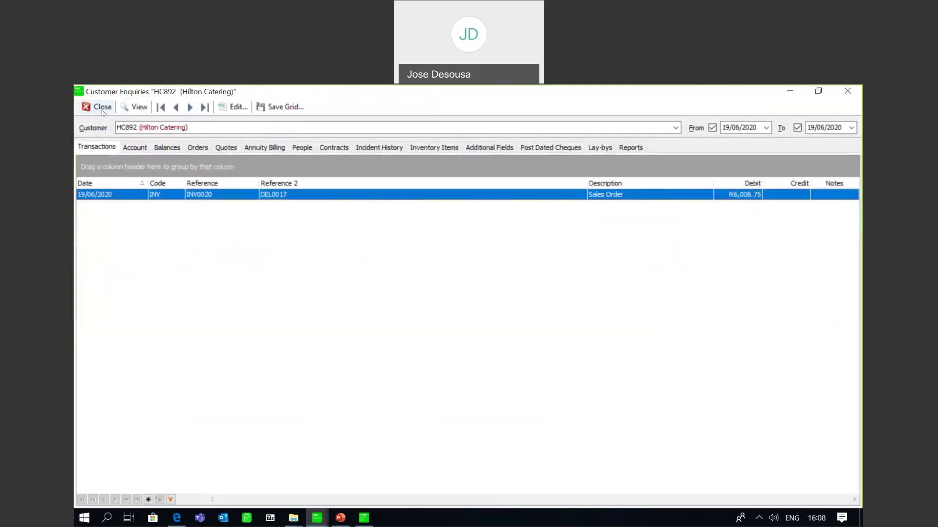
left_click(103, 107)
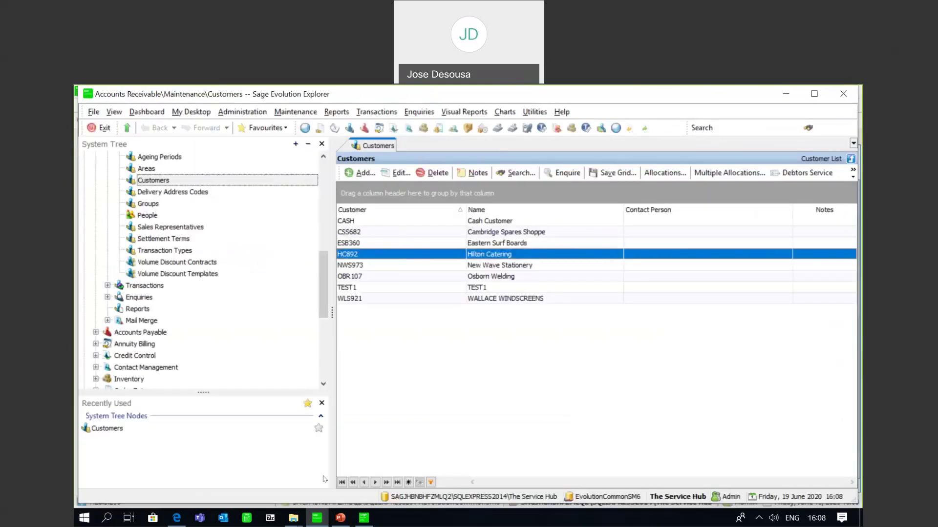
Switch back to Service Manager and open service asset SA00004, the 12 Plate Gas Stove, from the service assets list
left_click(365, 518)
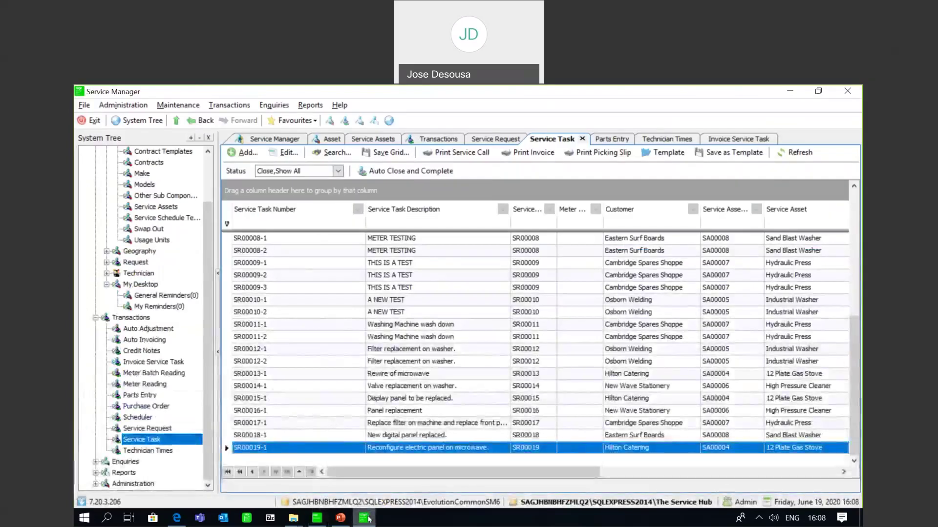
scroll(206, 272, "up", 2)
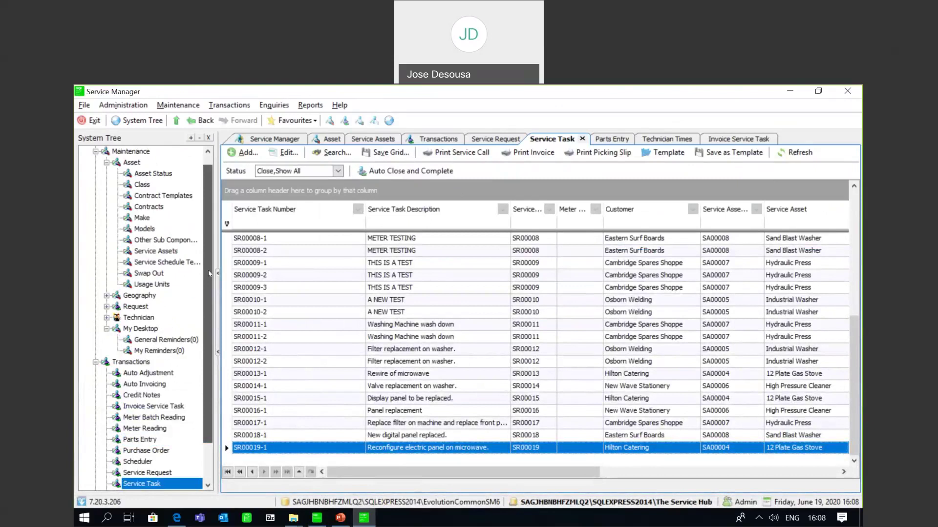
scroll(207, 261, "up", 1)
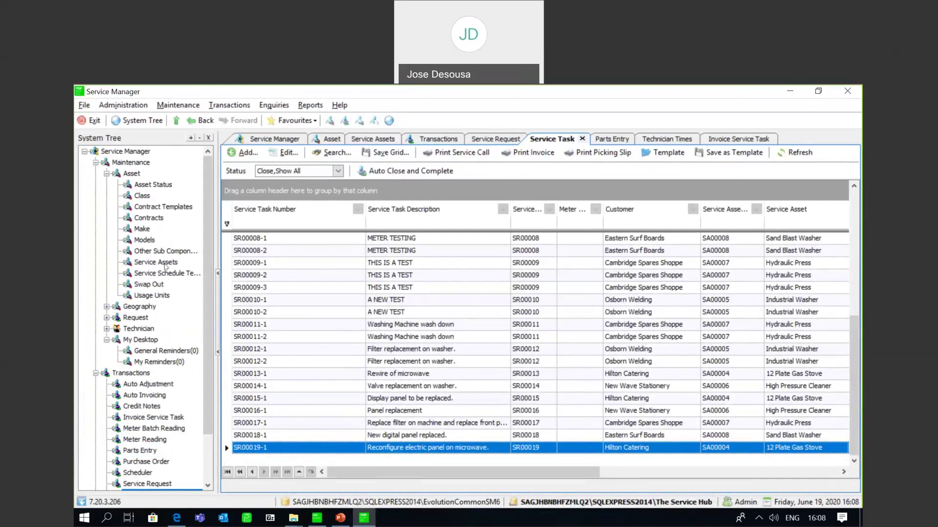
double_click(166, 267)
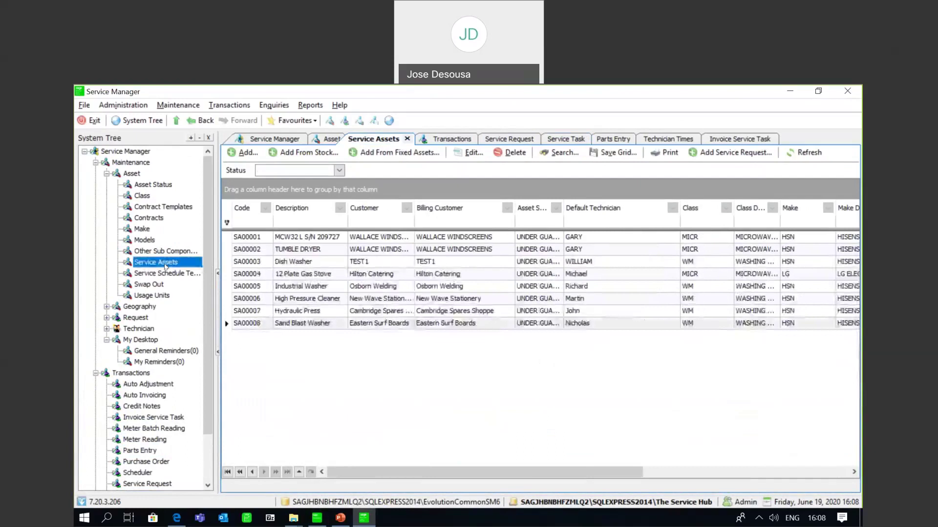
left_click(253, 275)
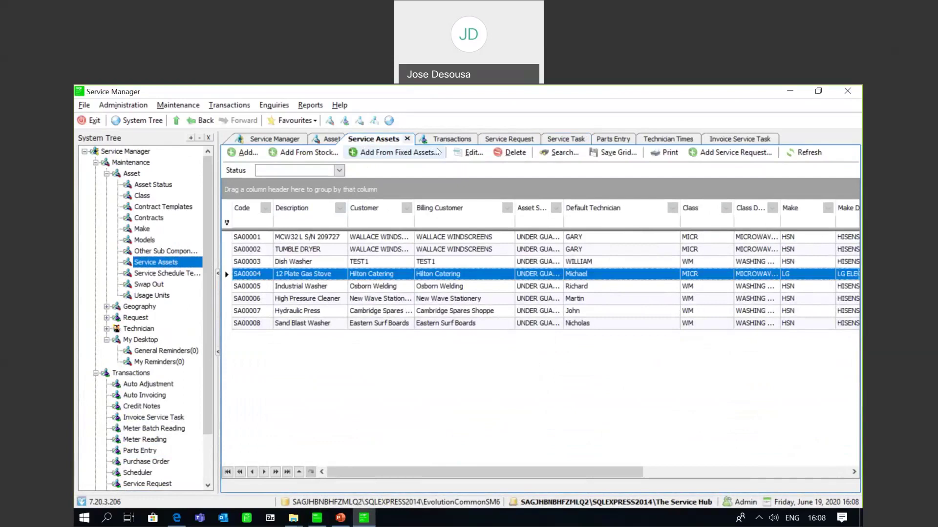
left_click(458, 153)
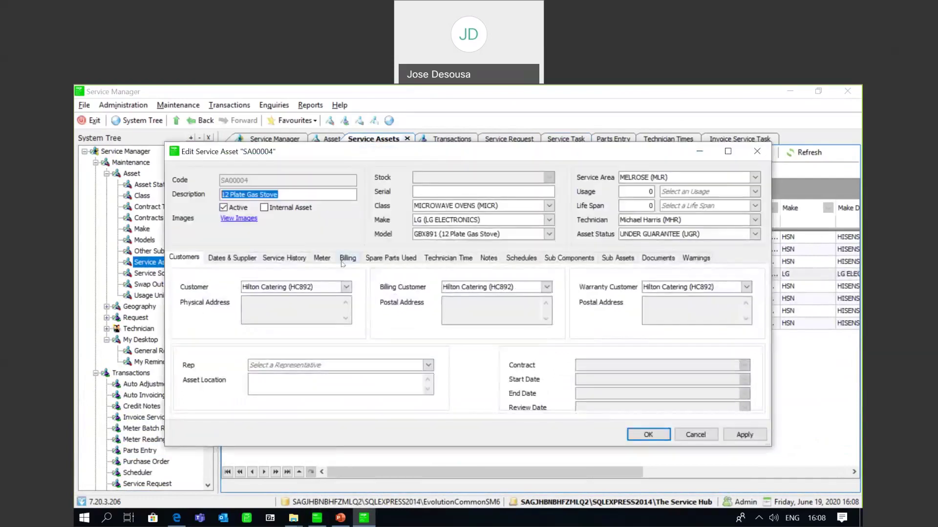
Review the gas stove asset's service history, spare parts used and technician time, and close the asset without changes
left_click(295, 259)
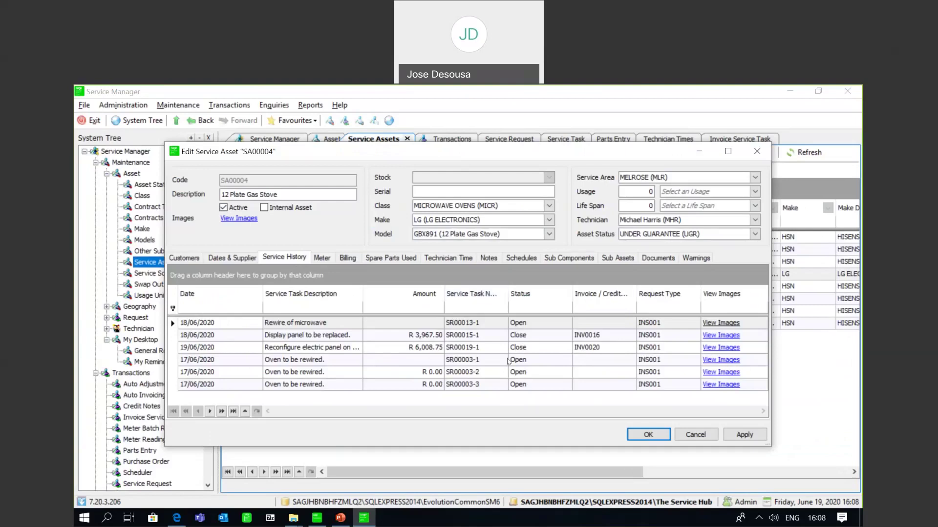
left_click(393, 260)
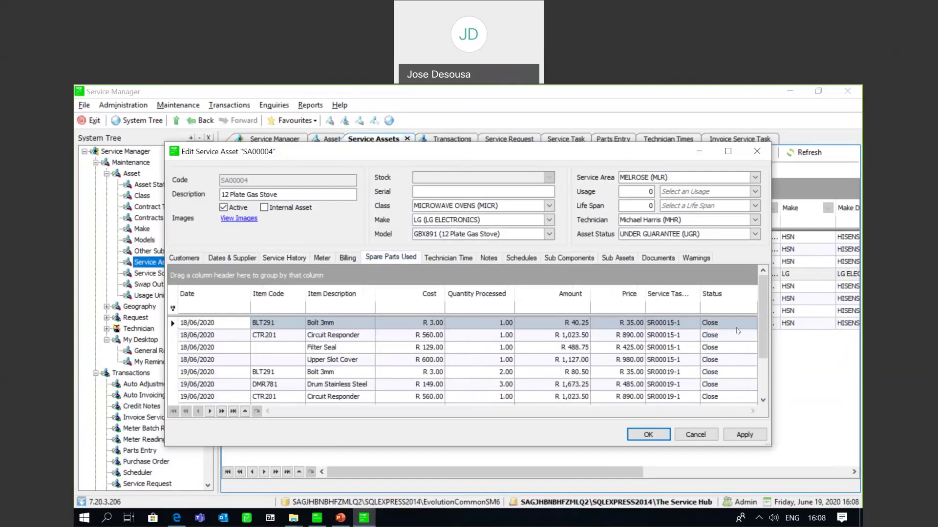
left_click_drag(764, 332, 763, 352)
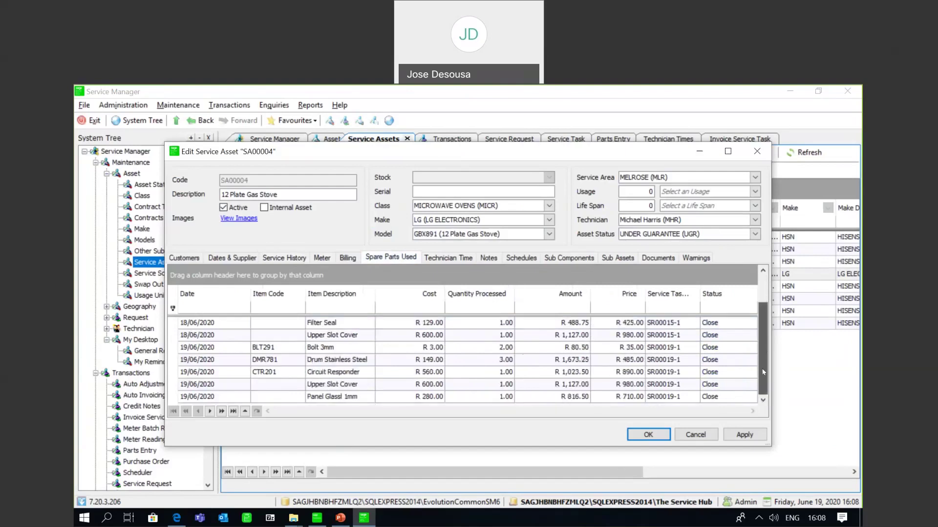
scroll(618, 321, "up", 2)
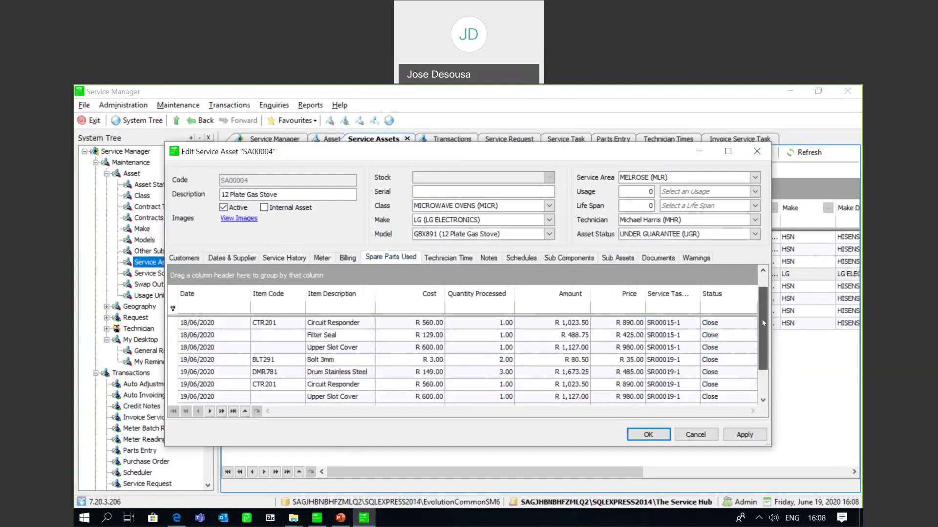
left_click(441, 258)
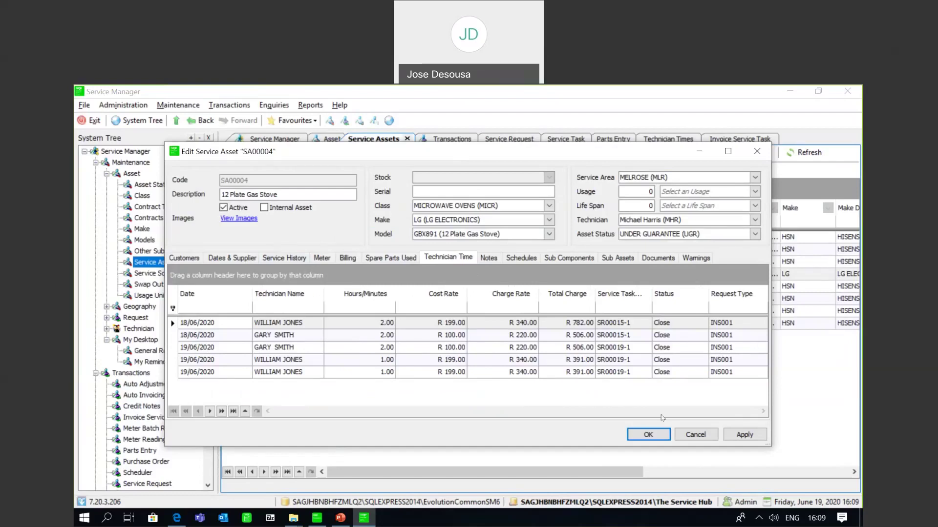
left_click(706, 439)
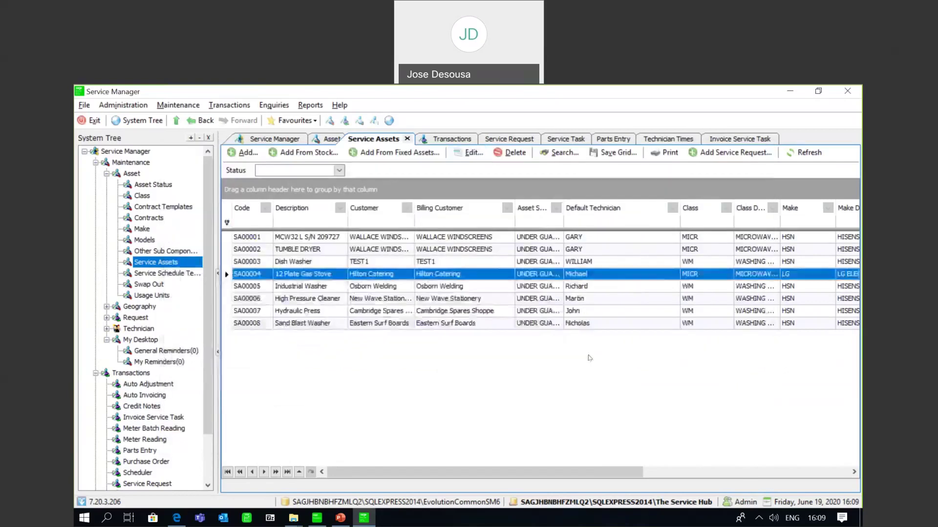
Start a new service request for service asset SA00006, the high pressure cleaner
scroll(205, 303, "down", 2)
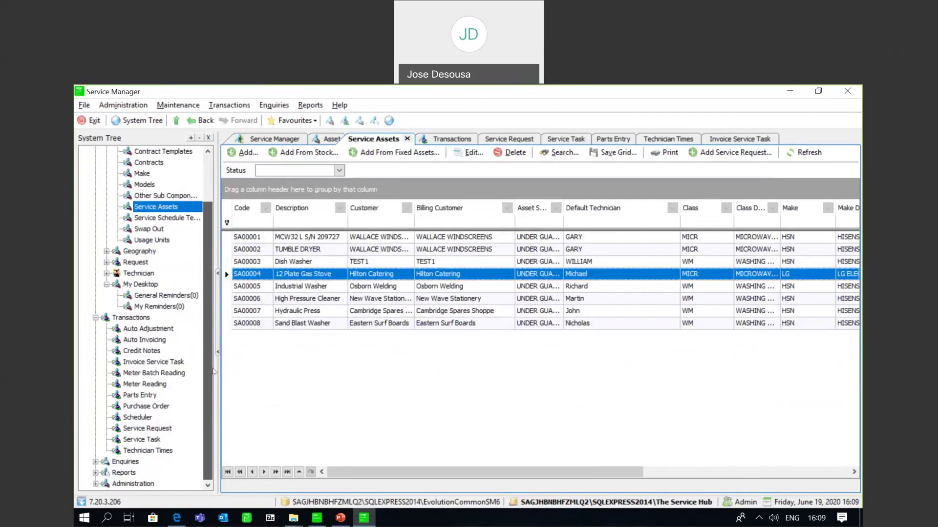
left_click(165, 430)
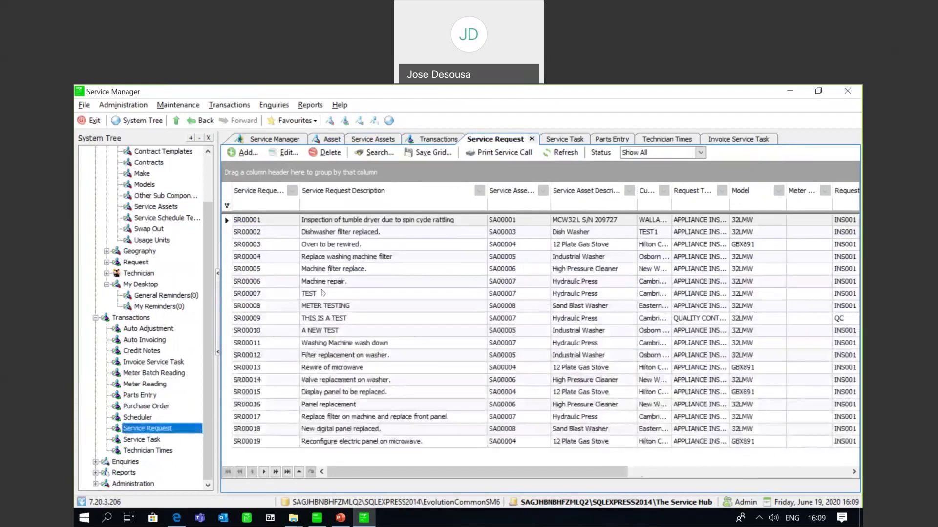
left_click(242, 152)
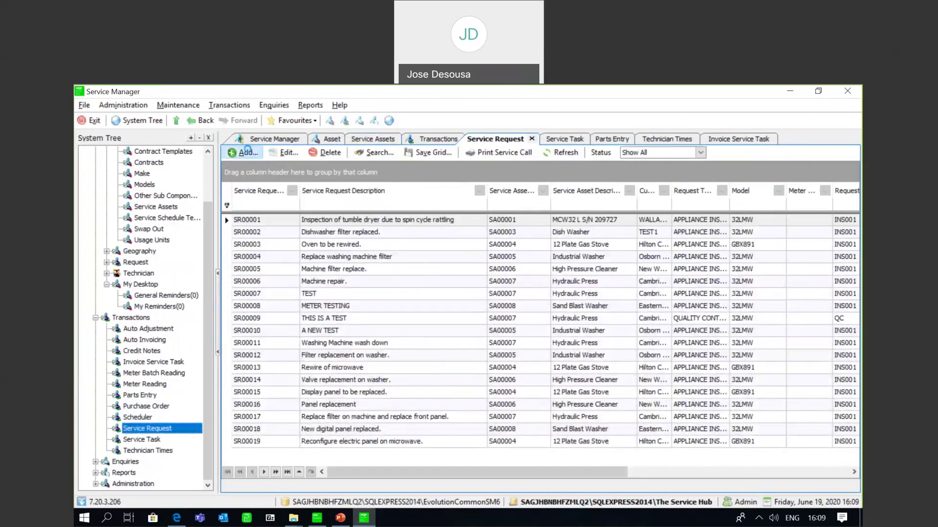
left_click(418, 204)
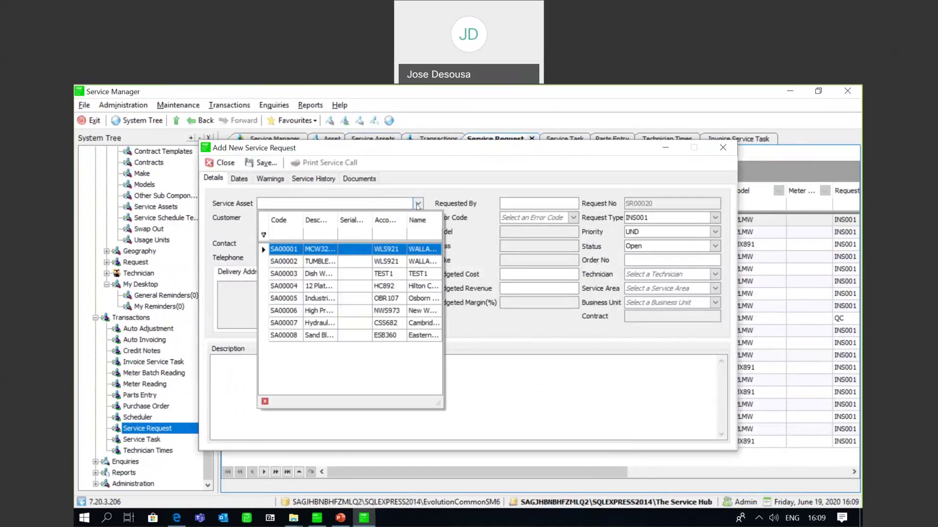
left_click(330, 311)
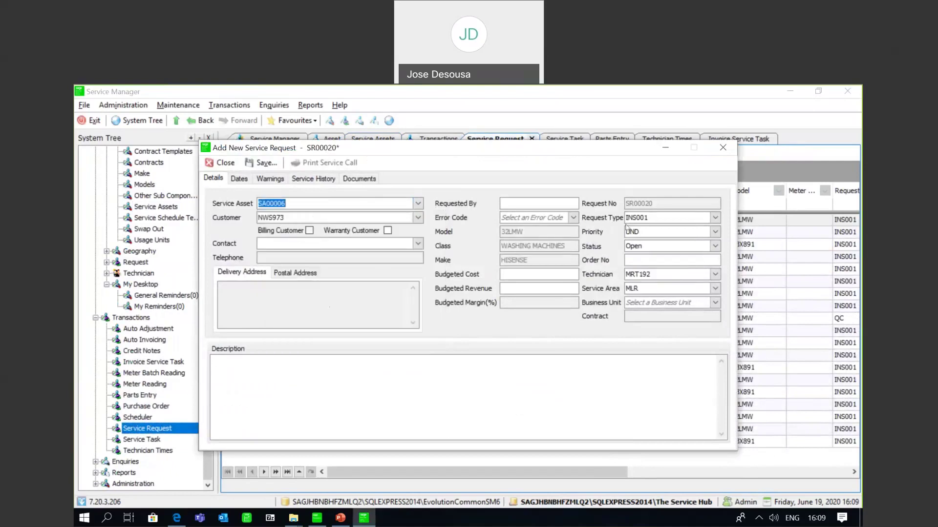
Enter "Replacement of filter pipe on washer." as the new service request's description
left_click(323, 366)
type("Replacemne")
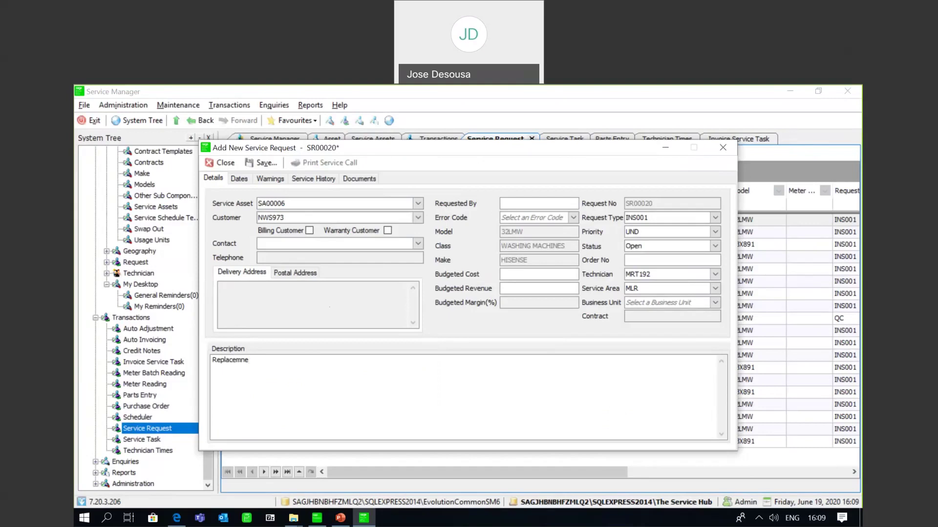
key("BackSpace")
key("BackSpace")
key("BackSpace")
type("ment of filter pipe on washer")
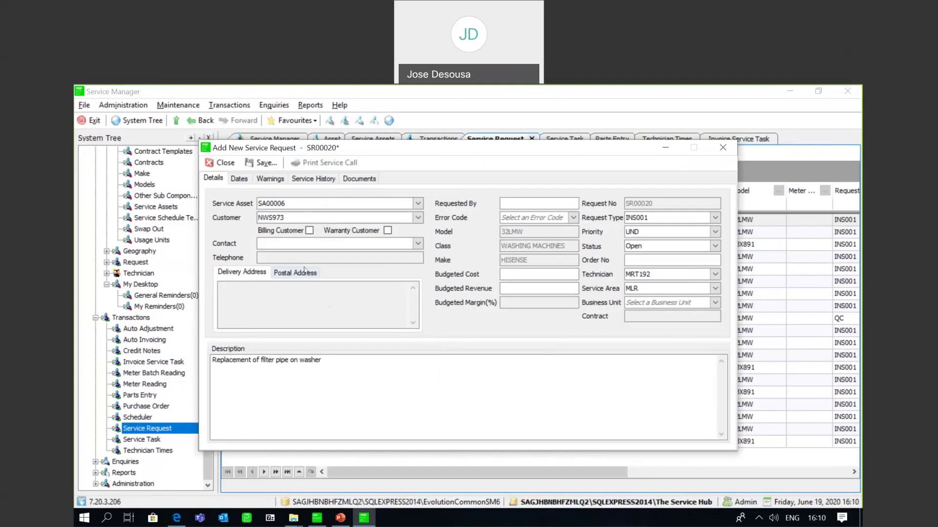
type(".")
Save the service request with its Service Call Report printed, review the report preview and close it
left_click(259, 163)
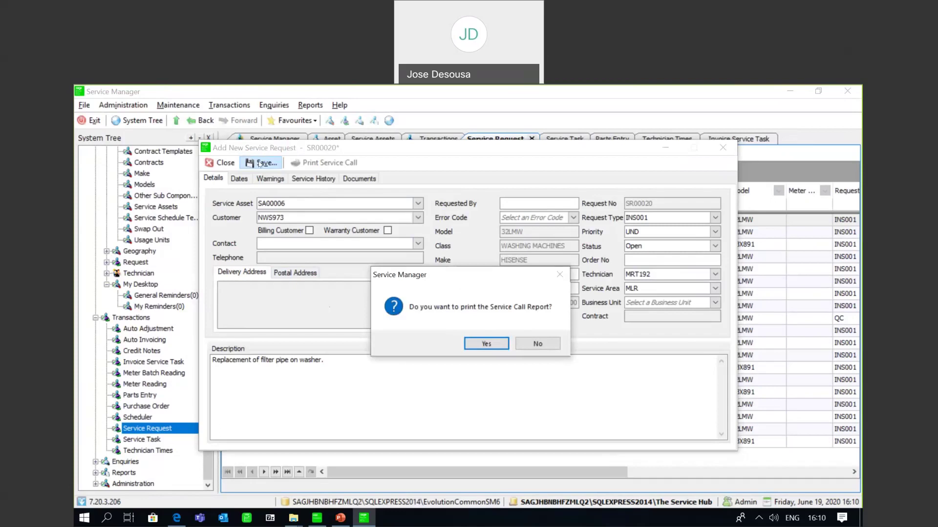
left_click(493, 349)
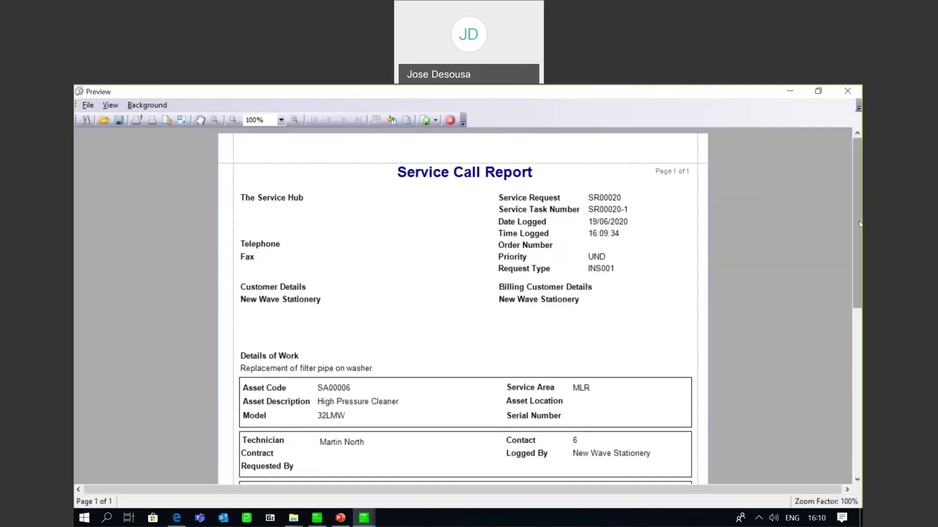
mouse_move(860, 224)
left_mouse_down()
mouse_move(860, 375)
mouse_move(861, 210)
left_mouse_up()
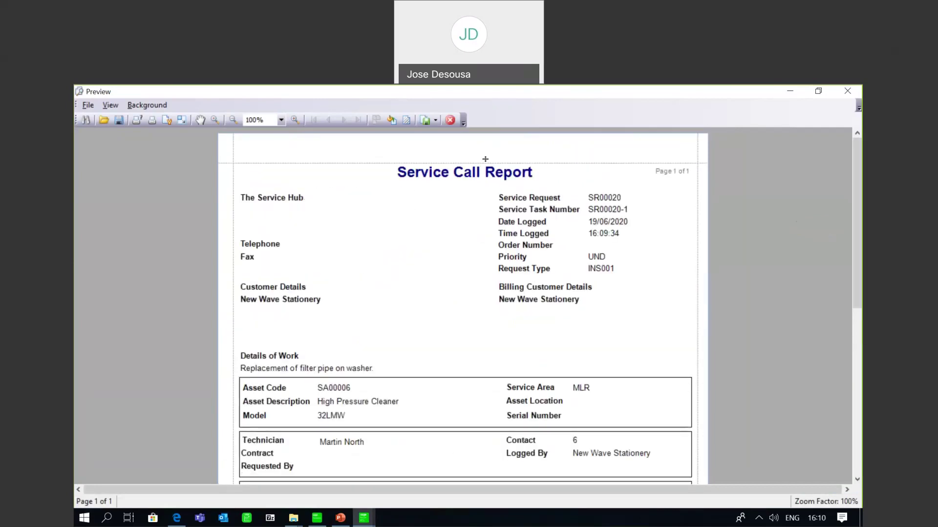
left_click(450, 121)
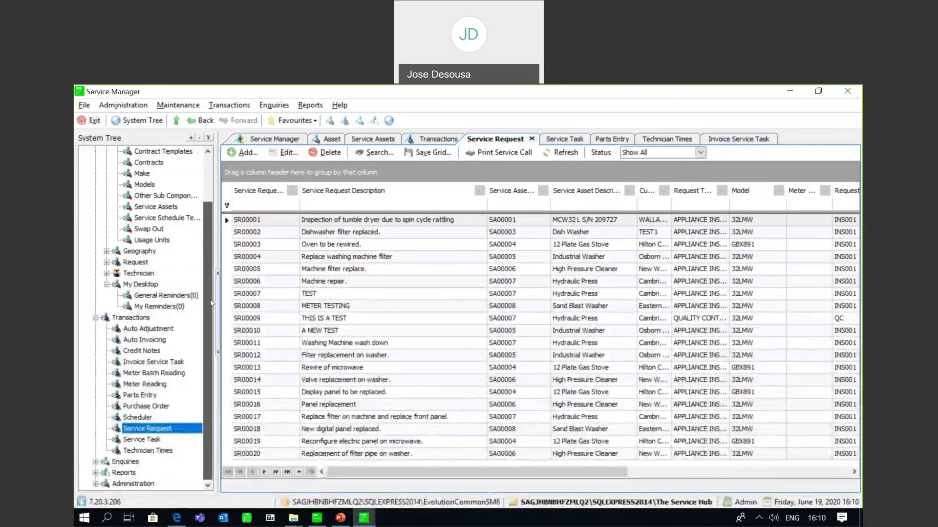
Refresh the service tasks list and open task SR00020-1, the filter pipe replacement on the washer
left_click(148, 439)
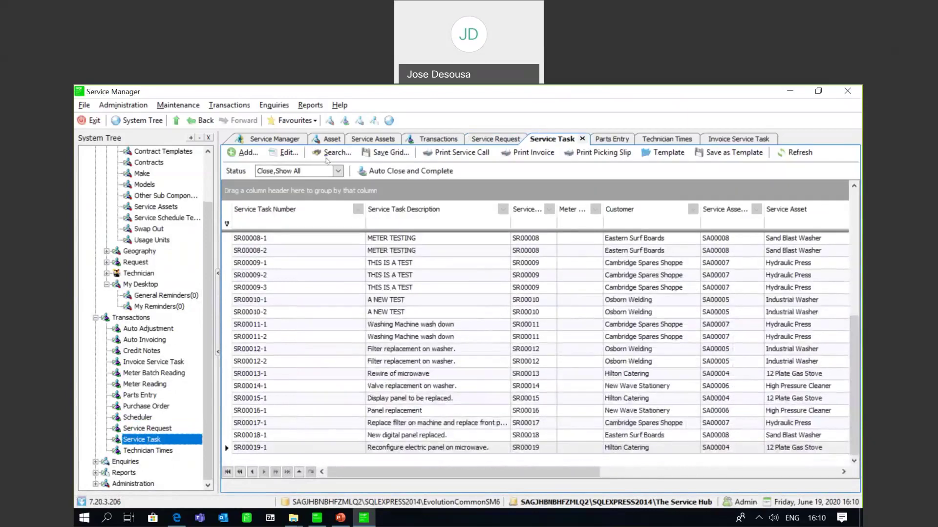
left_click(794, 153)
left_click_drag(854, 296, 854, 426)
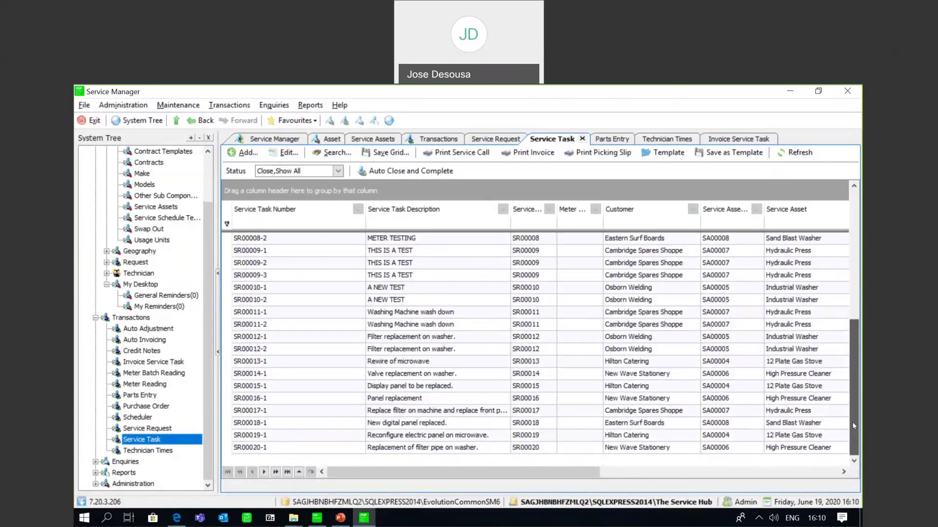
left_click(459, 448)
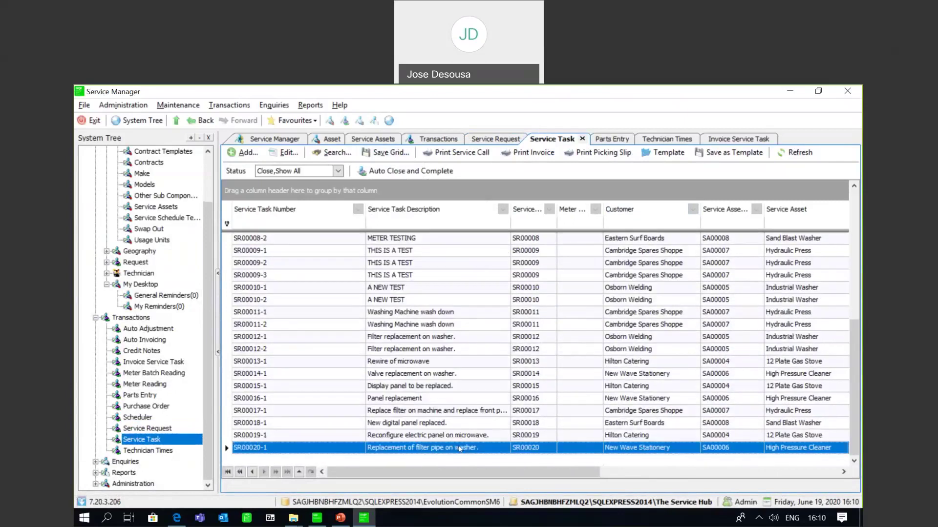
double_click(460, 448)
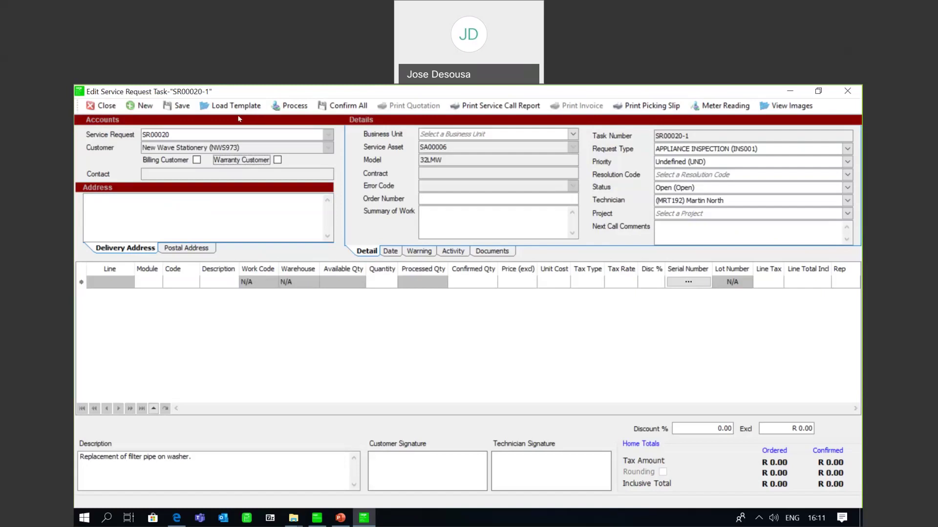
Load the Machine repair template TMP00001 into task SR00020-1 and save the task without printing the picking slip
left_click(250, 106)
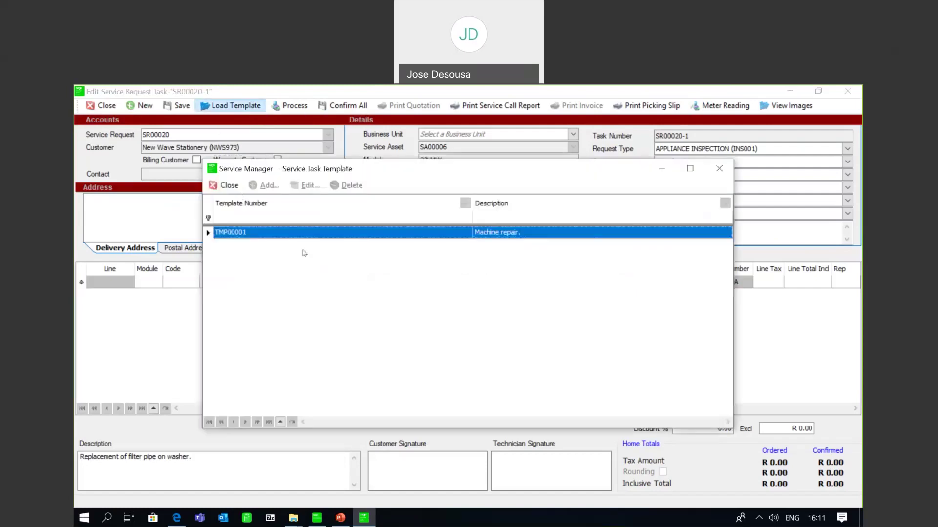
double_click(350, 233)
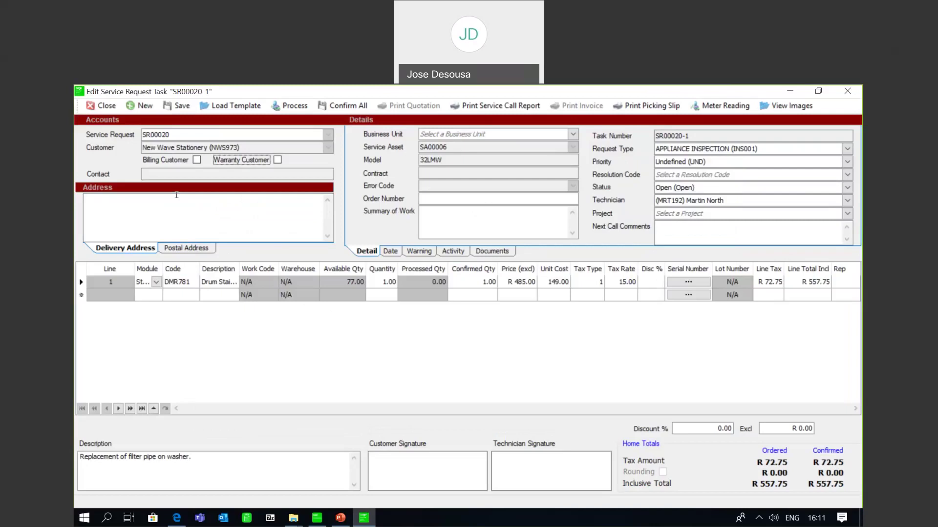
left_click(180, 106)
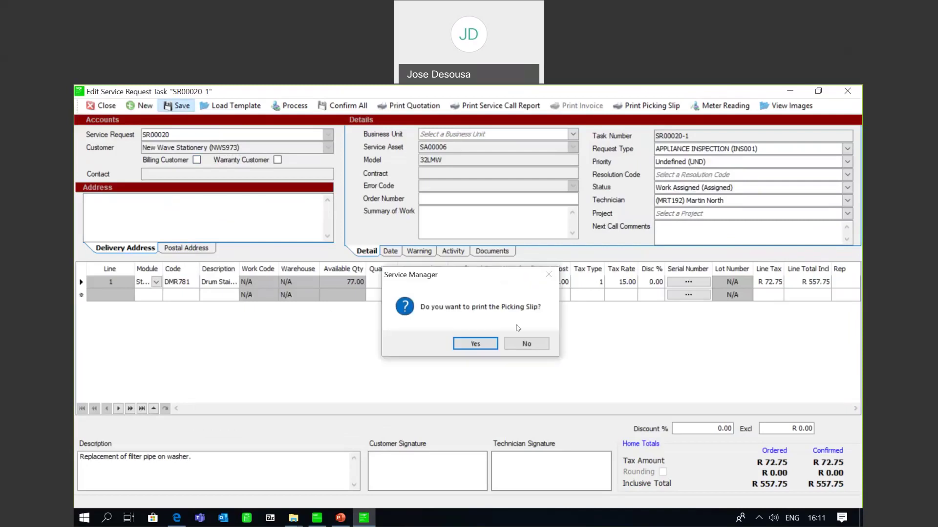
left_click(525, 344)
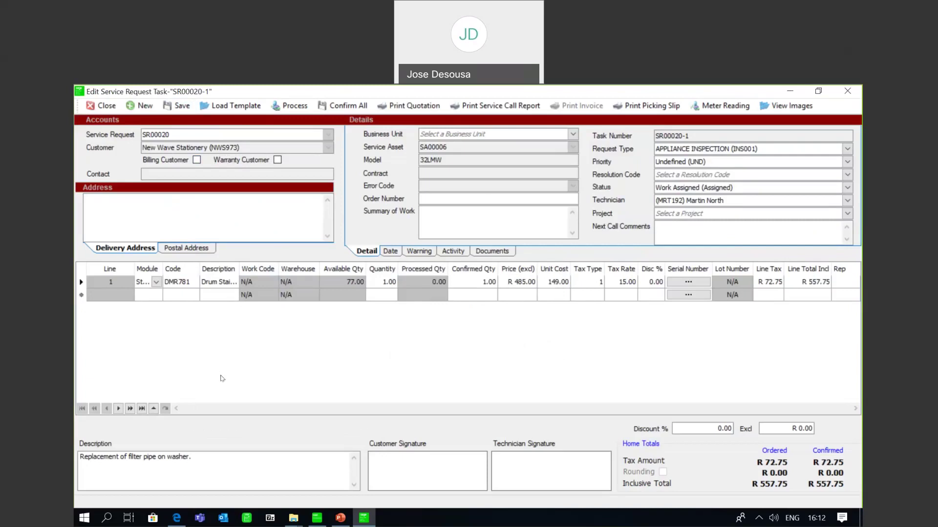
Preview the quotation for task SR00020-1, look it over, and close the preview and report window
left_click(427, 109)
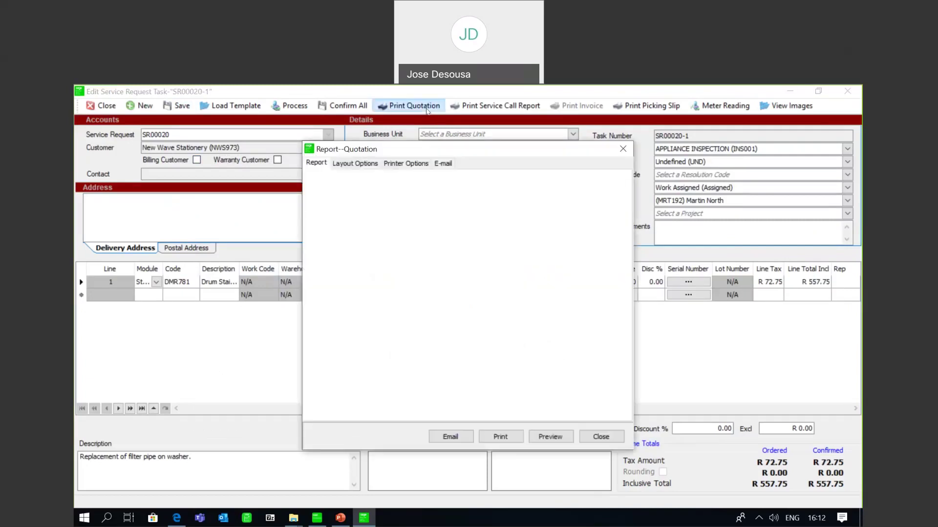
left_click(536, 434)
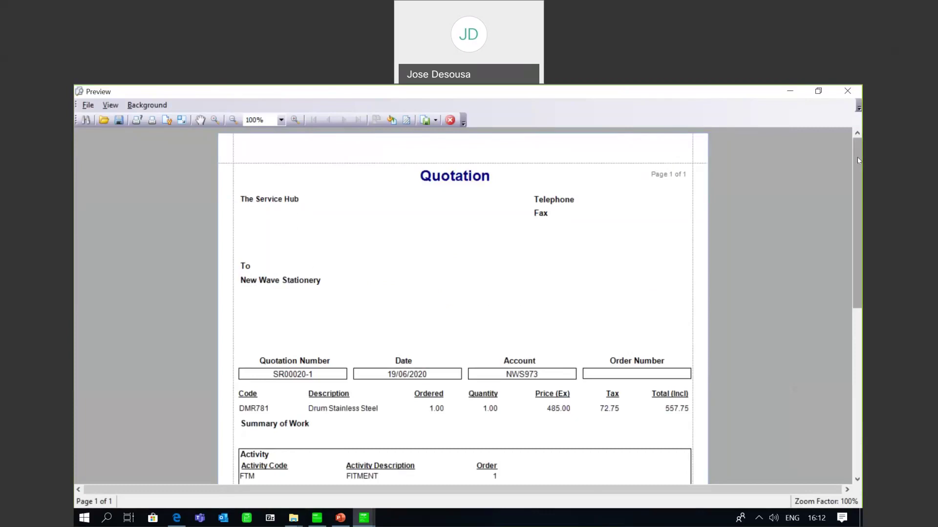
mouse_move(858, 160)
left_mouse_down()
mouse_move(858, 320)
mouse_move(858, 159)
left_mouse_up()
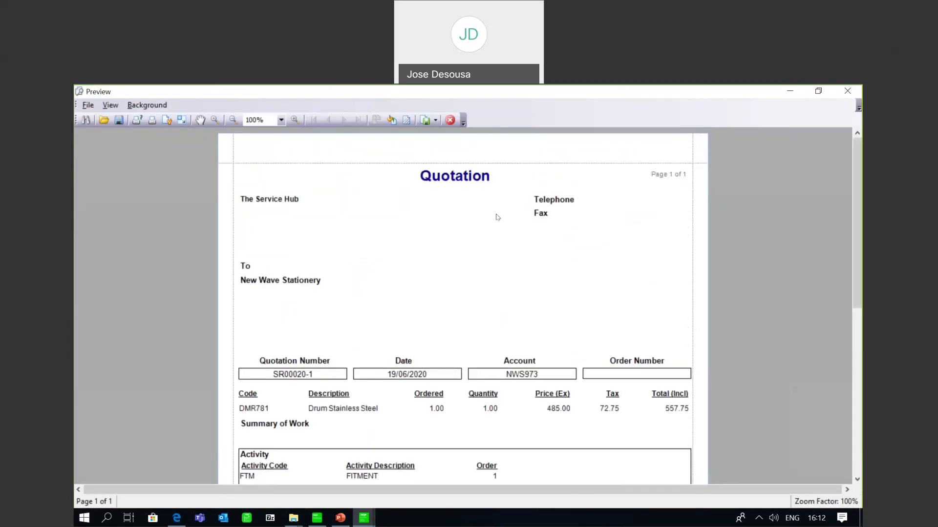
left_click(452, 123)
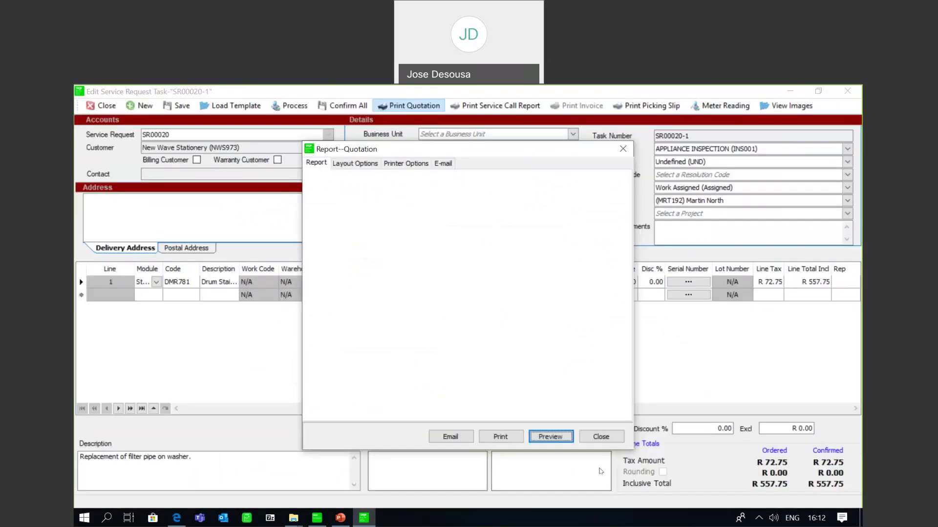
left_click(613, 443)
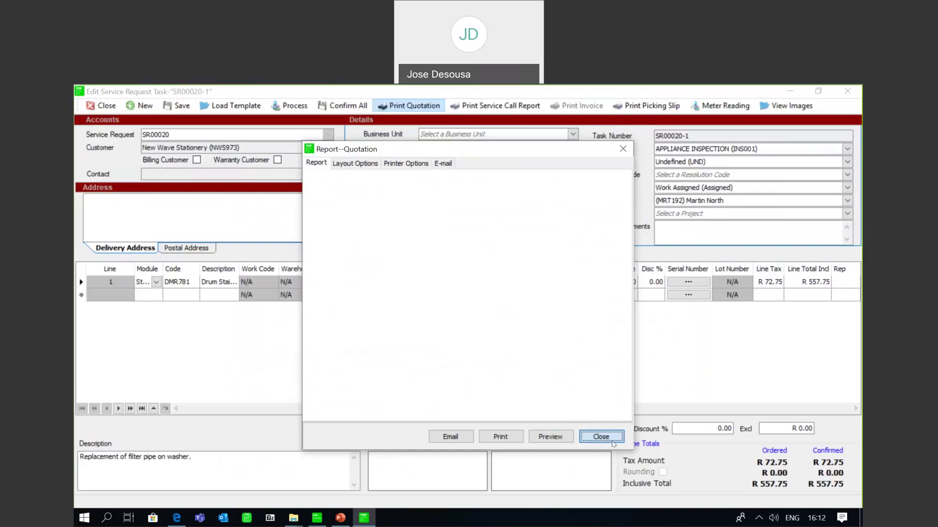
Add a stock line for BLT291 (Bolt 3mm) to the task with quantity 4 and confirmed quantity 4
left_click(157, 298)
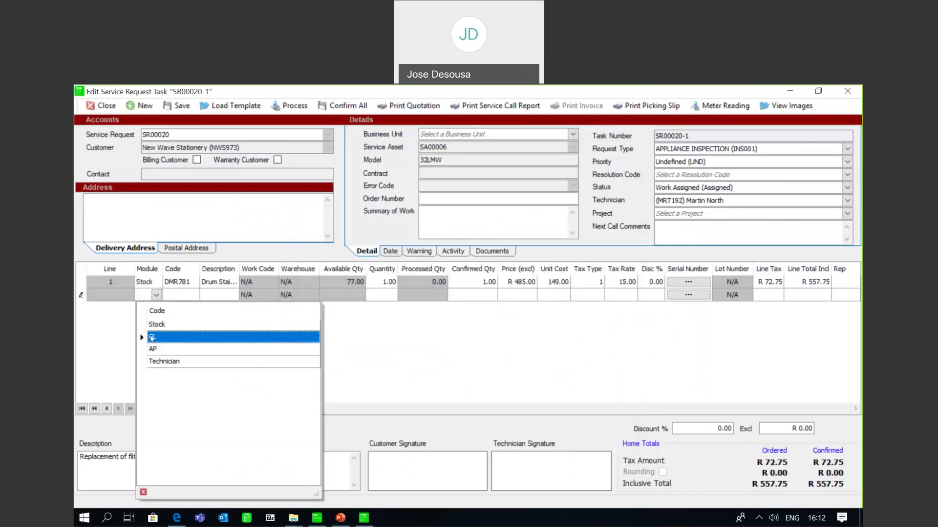
left_click(163, 326)
key("Tab")
key("Tab")
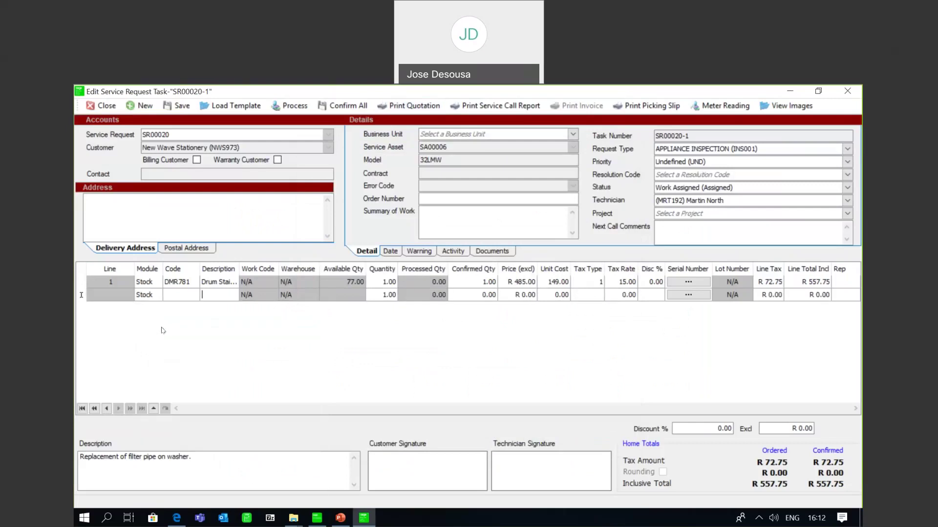
left_click(196, 299)
left_click(210, 436)
key("Tab")
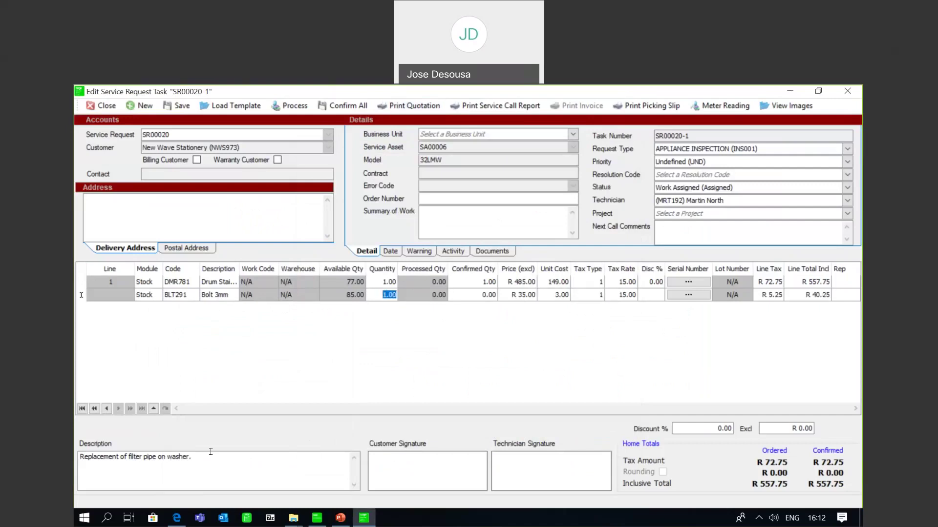
type("4")
key("Tab")
type("4")
key("Tab")
key("Tab")
key("Tab")
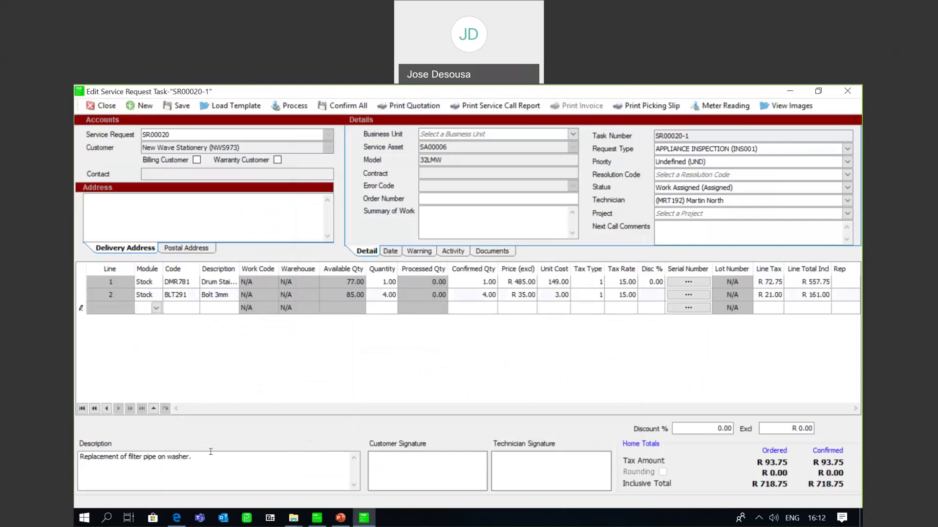
Add a stock line for item CTR201 to the task with quantity 3 and confirmed quantity 3
left_click(157, 308)
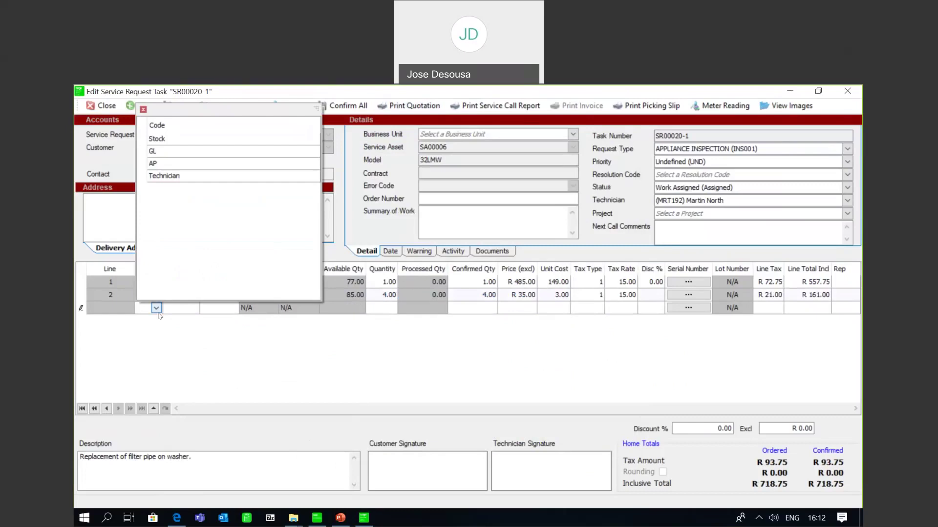
left_click(184, 139)
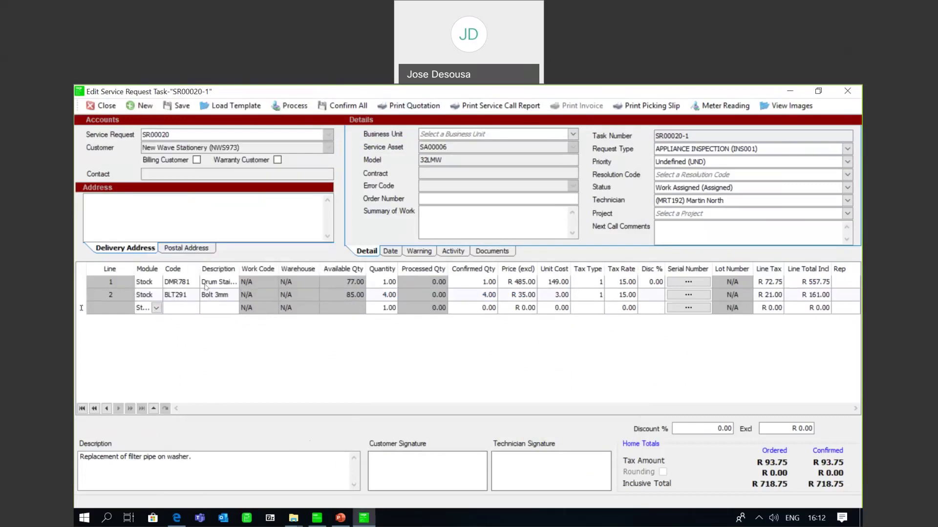
left_click(187, 309)
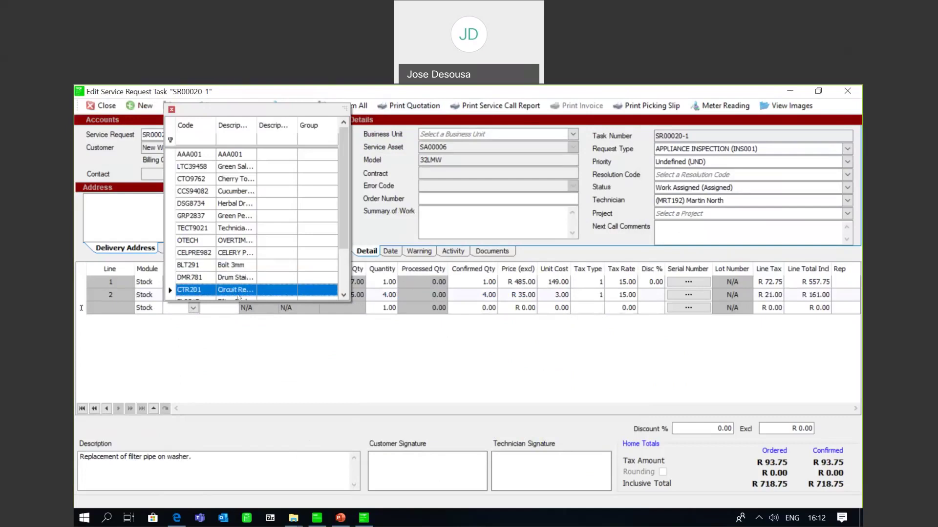
left_click(237, 290)
key("Tab")
type("3")
key("Tab")
key("Tab")
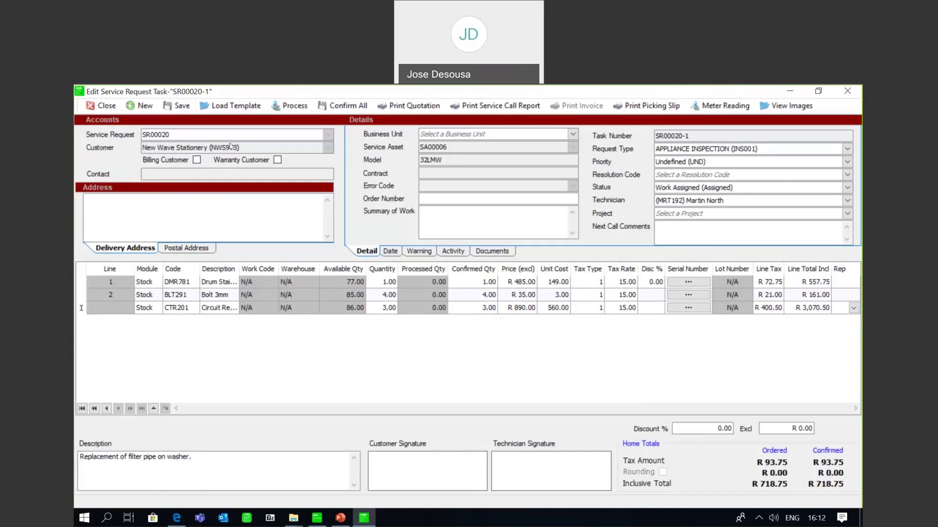
left_click(181, 106)
Add a technician line for code GRY with work code MT, quantity 1 and confirmed quantity 1
left_click(156, 321)
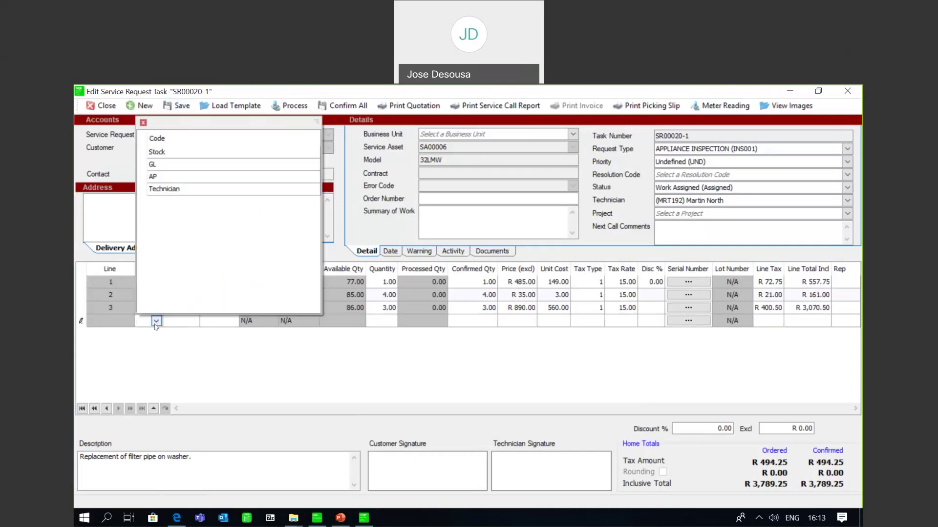
left_click(186, 190)
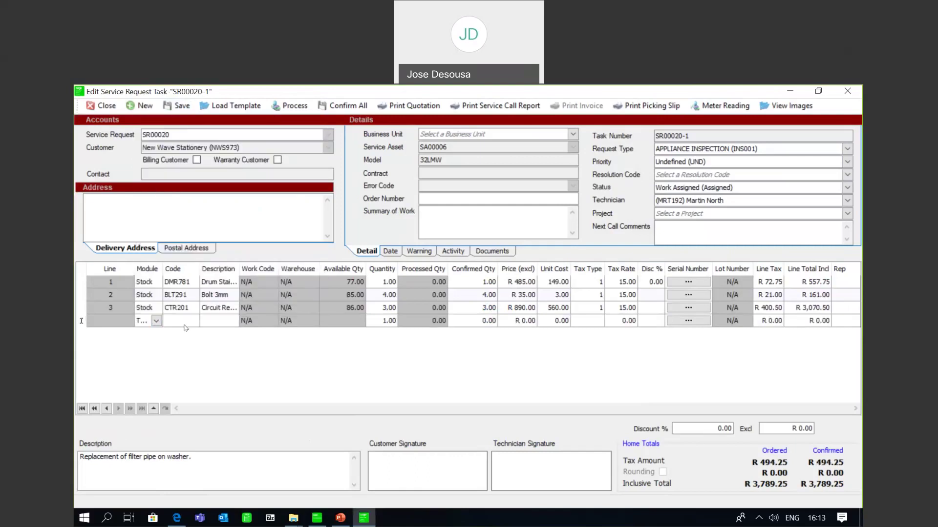
left_click(185, 325)
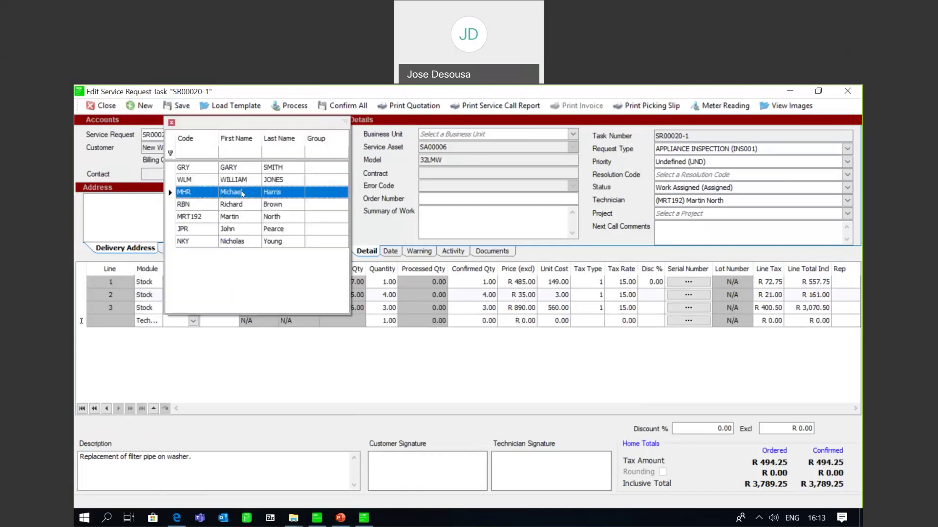
left_click(258, 169)
left_click(268, 322)
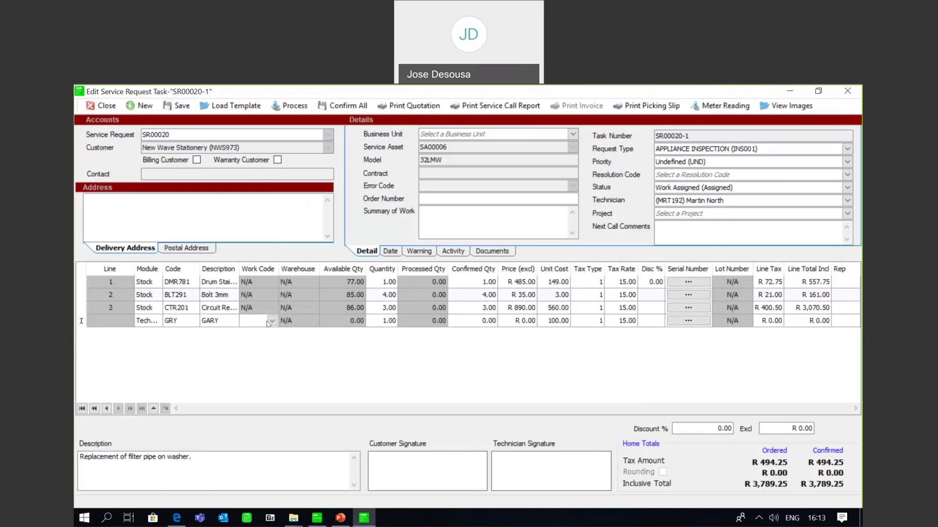
left_click(272, 321)
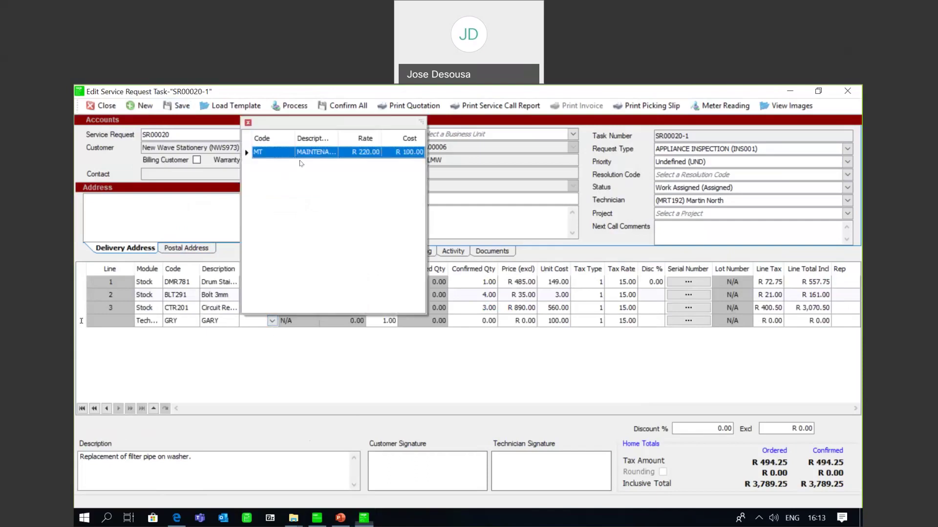
left_click(310, 152)
key("Tab")
type("1")
key("Tab")
key("Tab")
key("Tab")
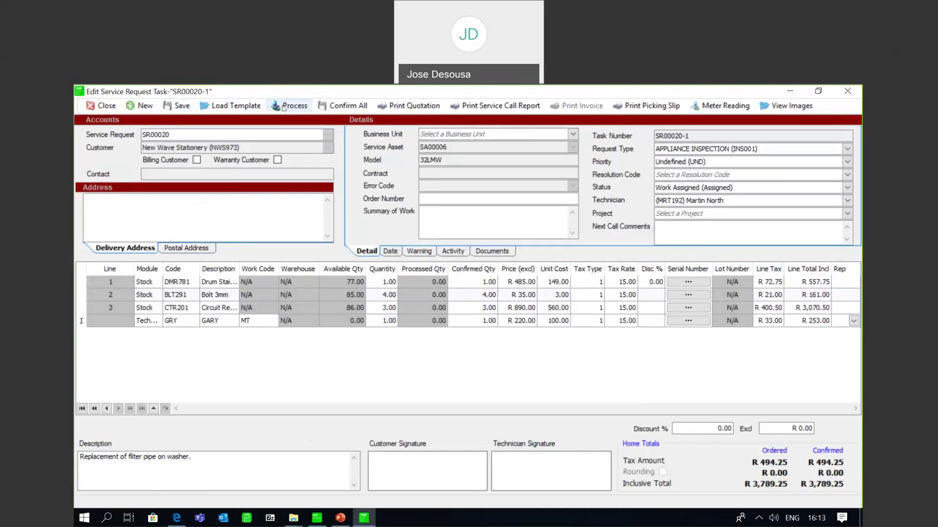
Save task SR00020-1 without printing the picking slip and close the task
left_click(181, 106)
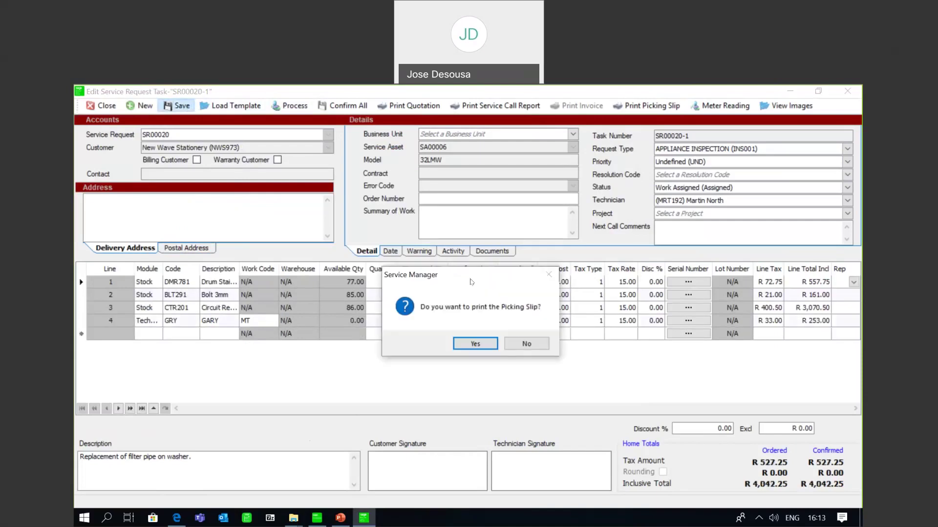
left_click(525, 345)
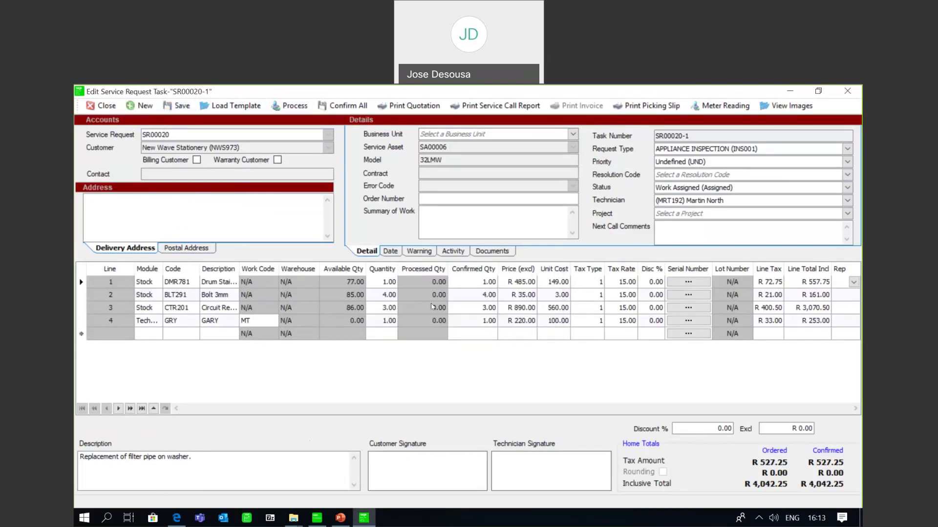
left_click(101, 106)
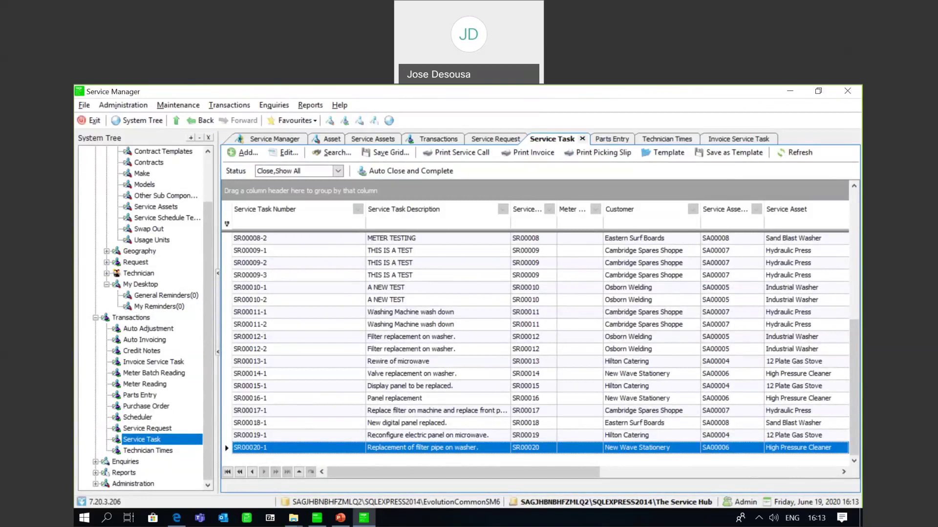
Start a purchase order for supplier SSP981 (South Spare Parts) with stock item USC296 (Upper Slot) on the first line
left_click(131, 407)
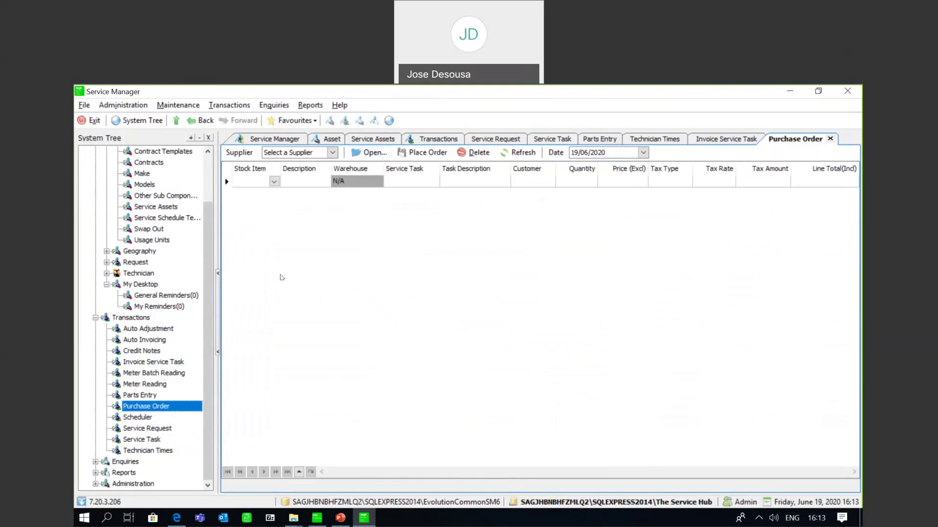
left_click(332, 152)
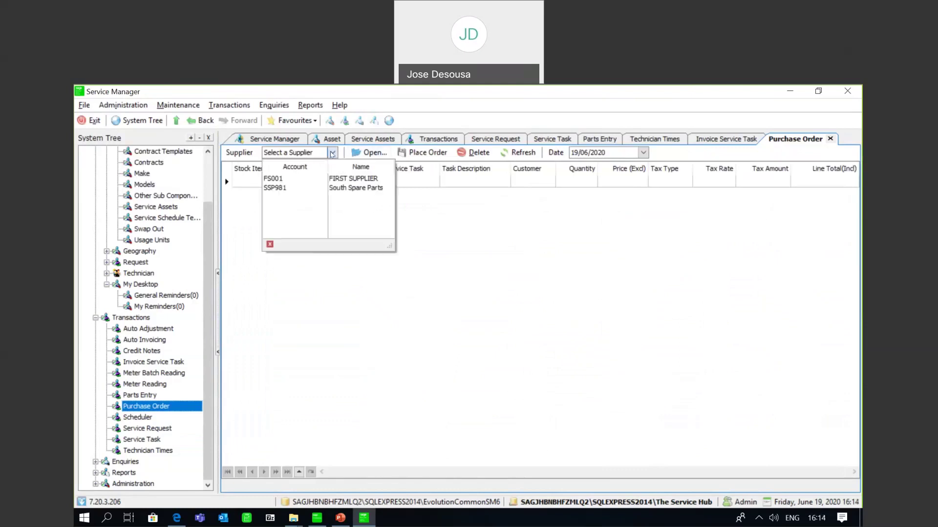
left_click(330, 190)
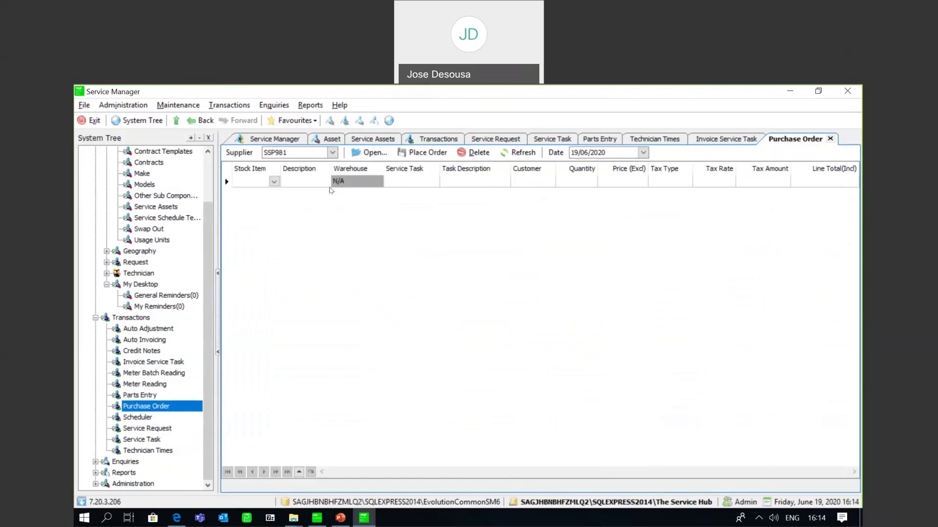
left_click(274, 182)
left_click_drag(413, 230, 413, 303)
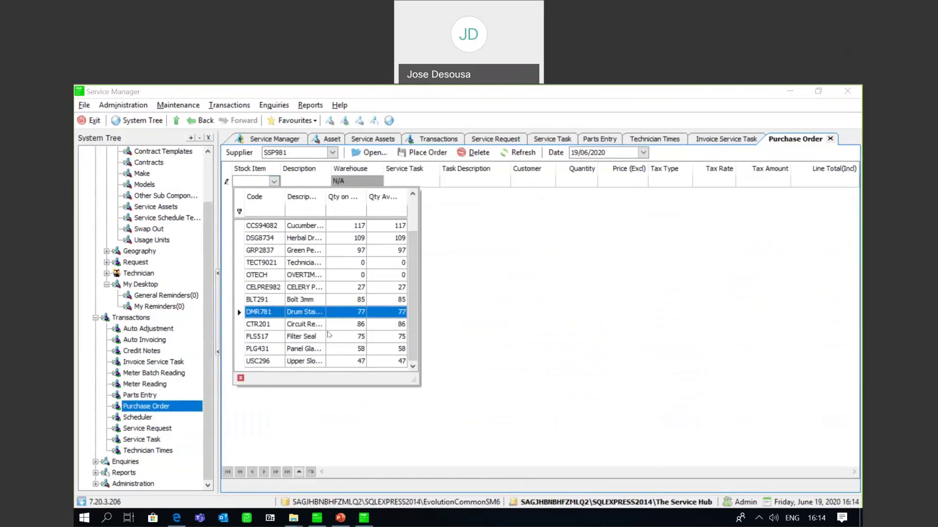
left_click(310, 361)
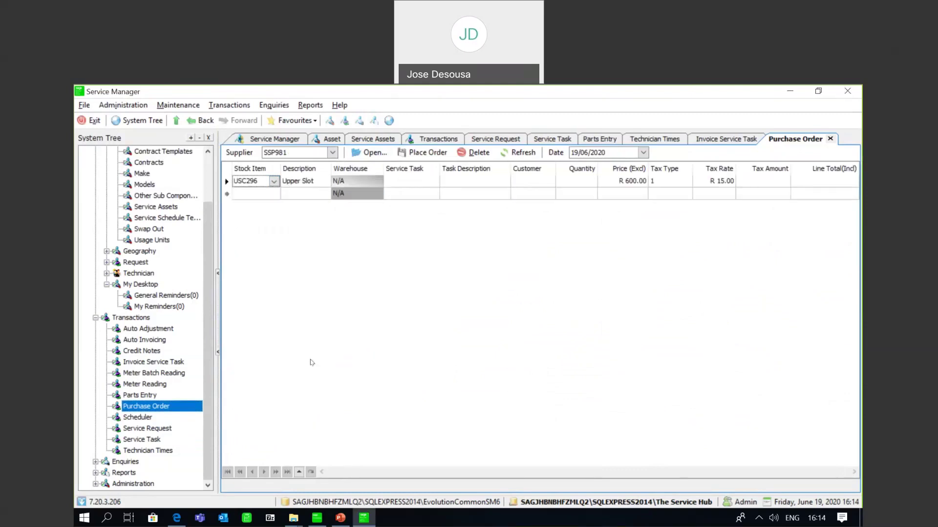
key("Tab")
key("Tab")
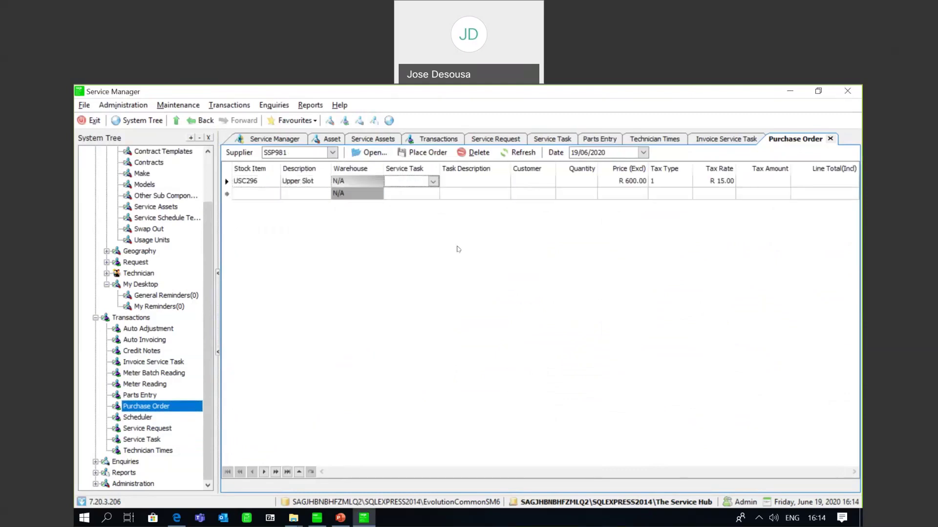
Link the Upper Slot order line to service task SR00020-1 and set its quantity to 2
left_click(433, 181)
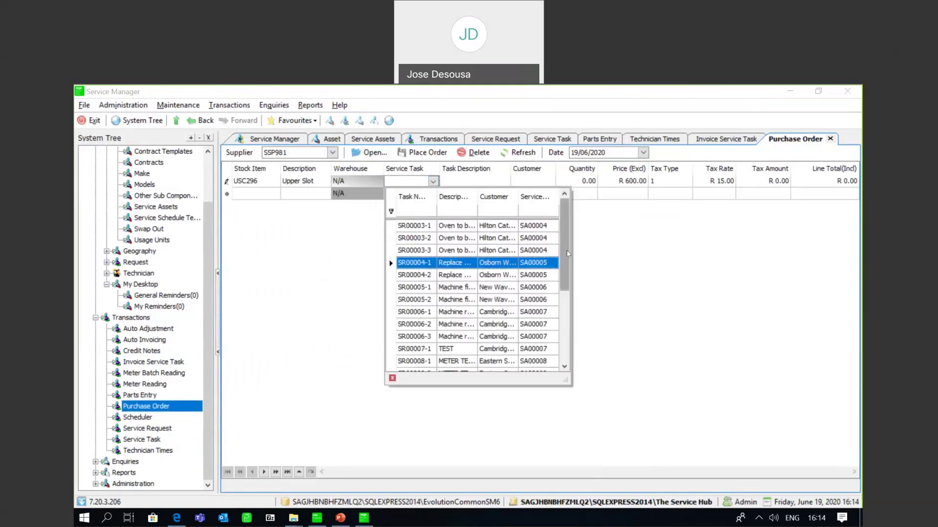
scroll(567, 254, "down", 4)
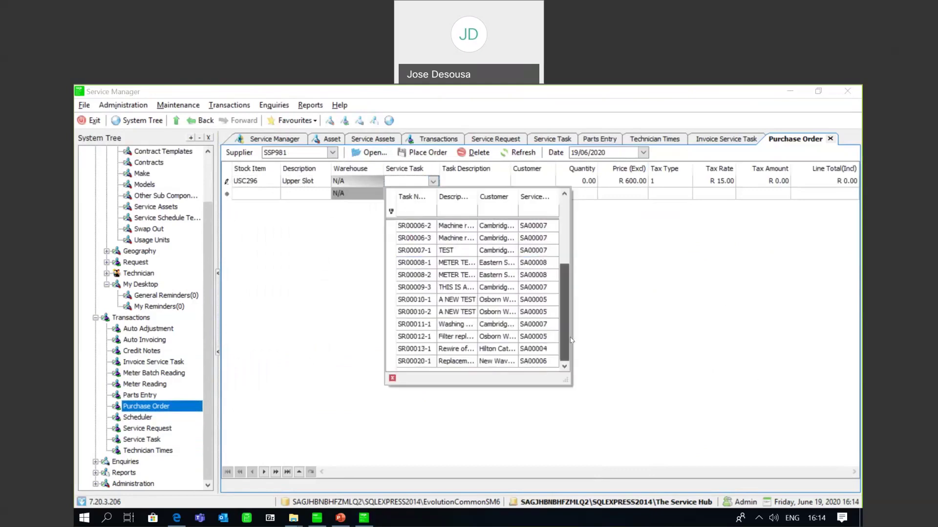
left_click(532, 362)
key("Tab")
type("2")
key("Tab")
key("Tab")
key("Tab")
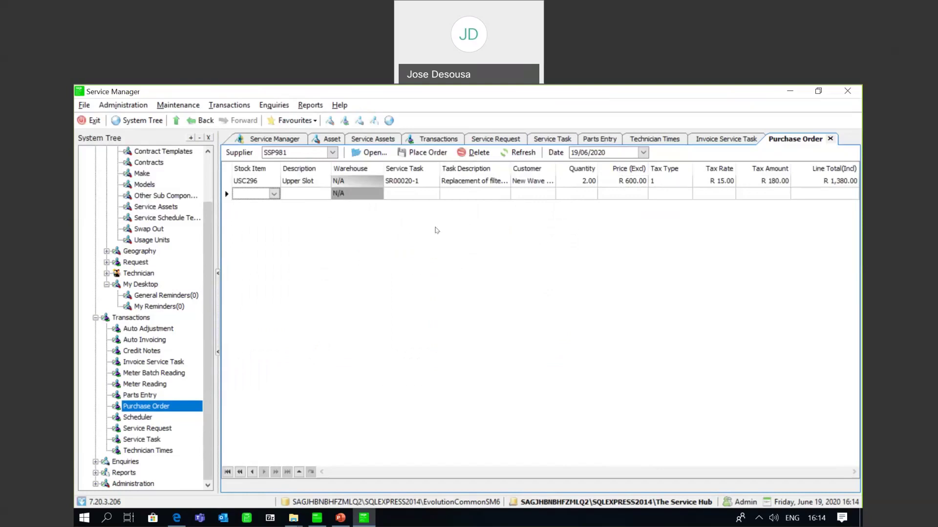
left_click(432, 195)
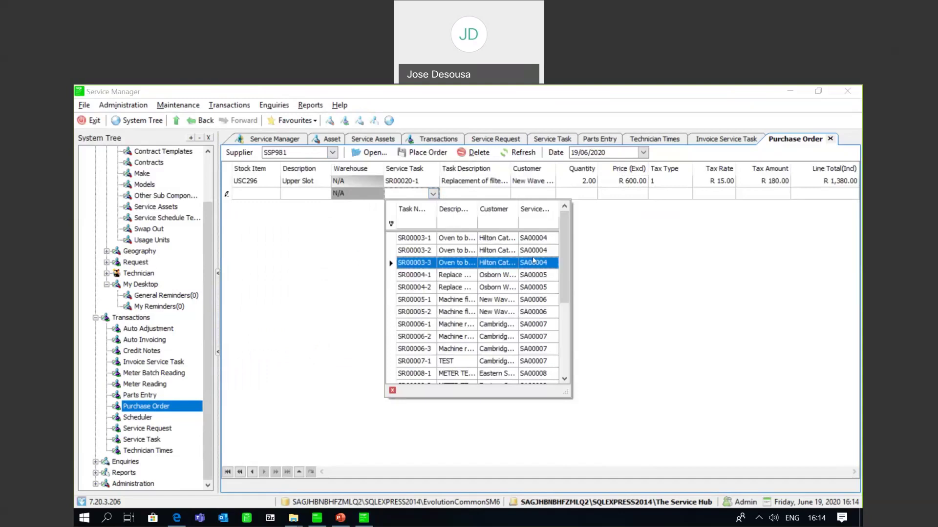
left_click_drag(561, 252, 561, 332)
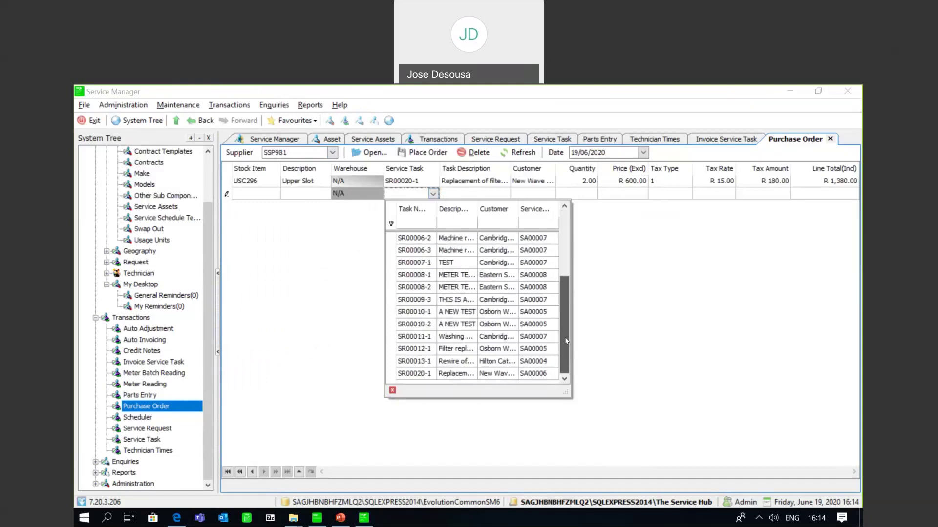
key("Escape")
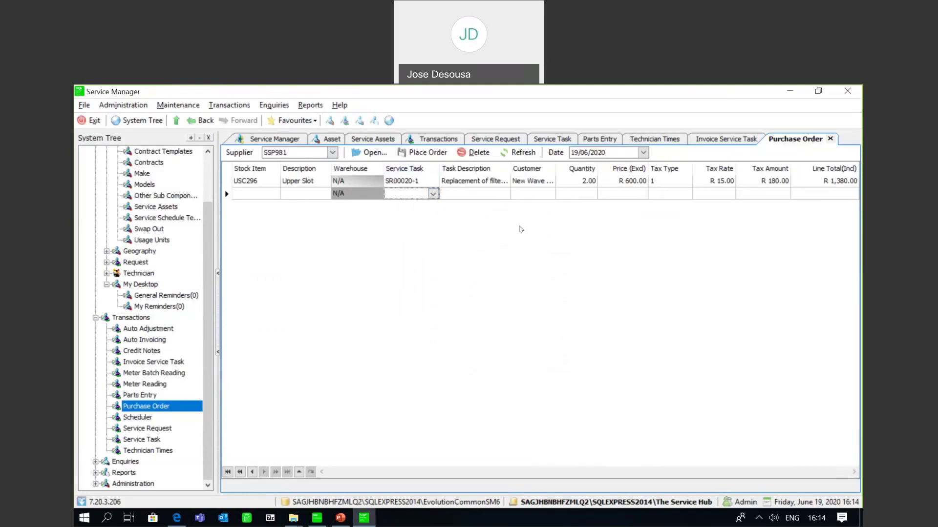
Place the South Spare Parts purchase order and dismiss the save confirmation
left_click(424, 156)
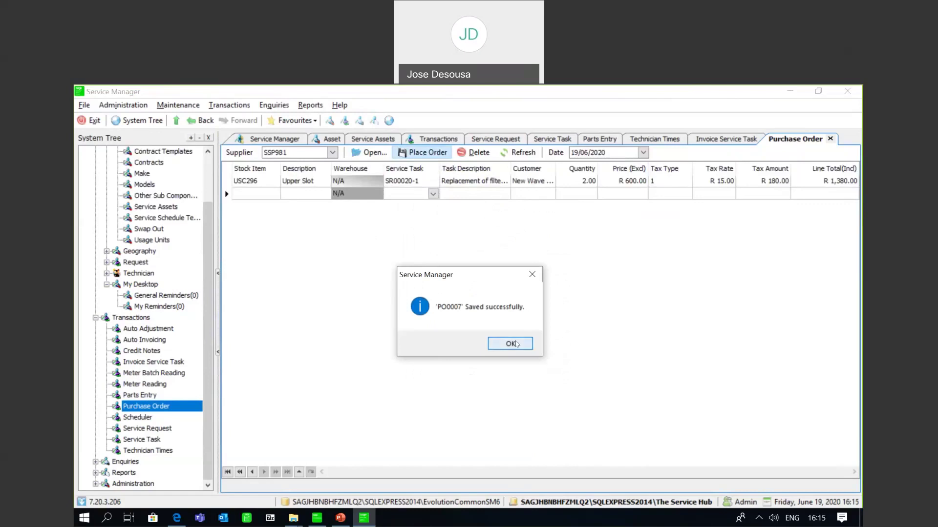
left_click(511, 344)
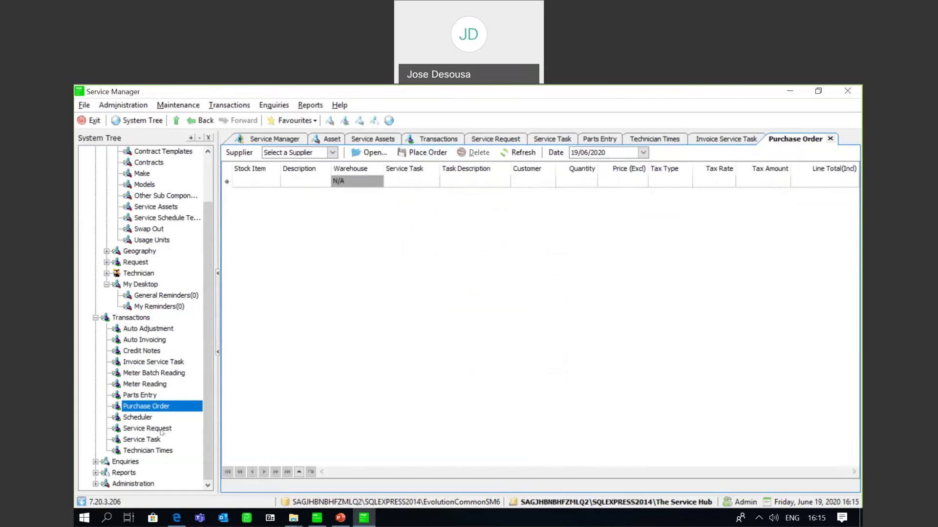
Open service task SR00020-1 to check its Upper Slot line from the purchase order, and close the task
left_click(157, 442)
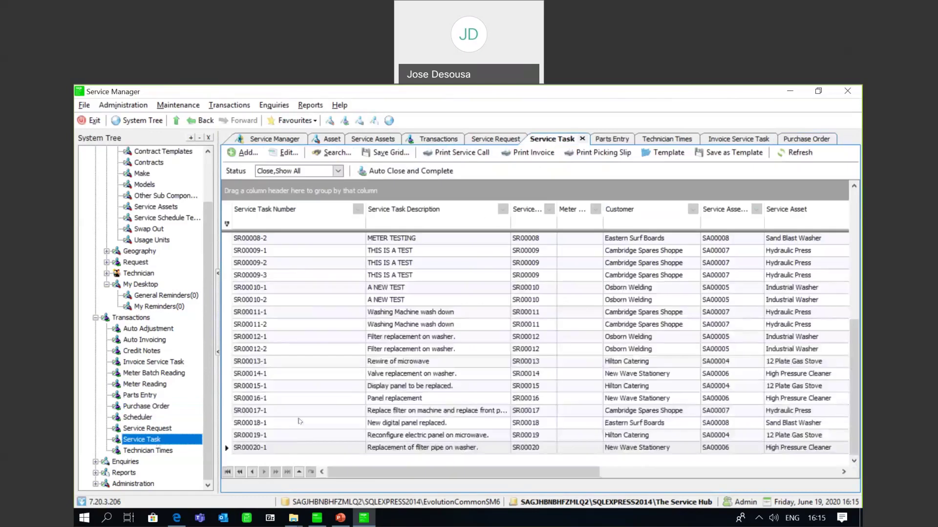
left_click(292, 447)
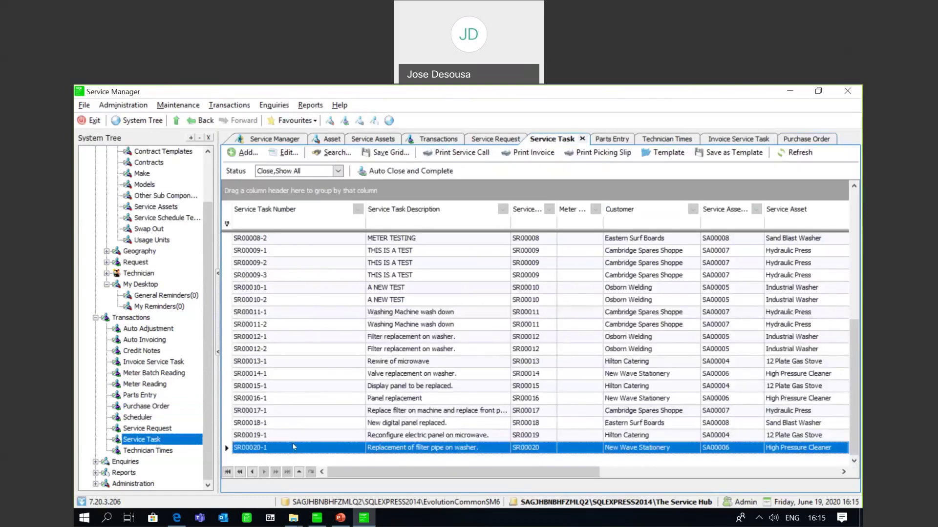
double_click(293, 446)
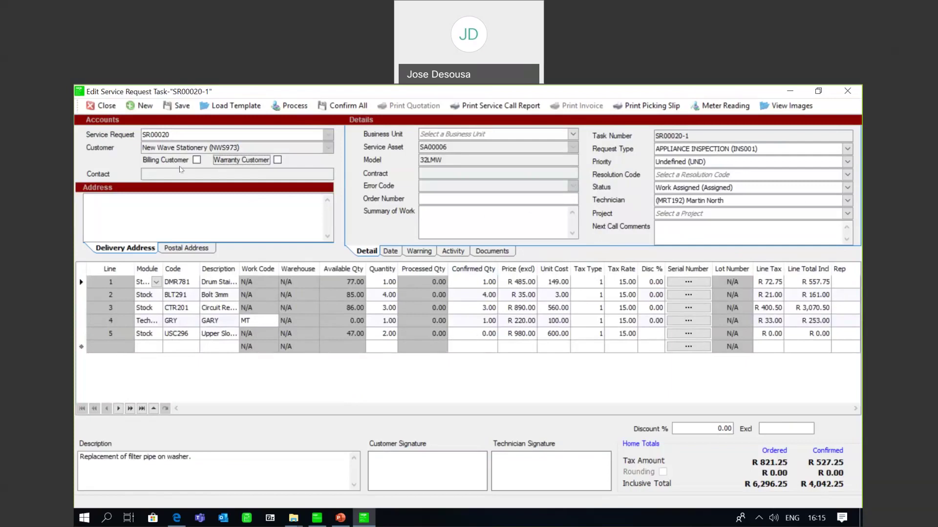
left_click(104, 106)
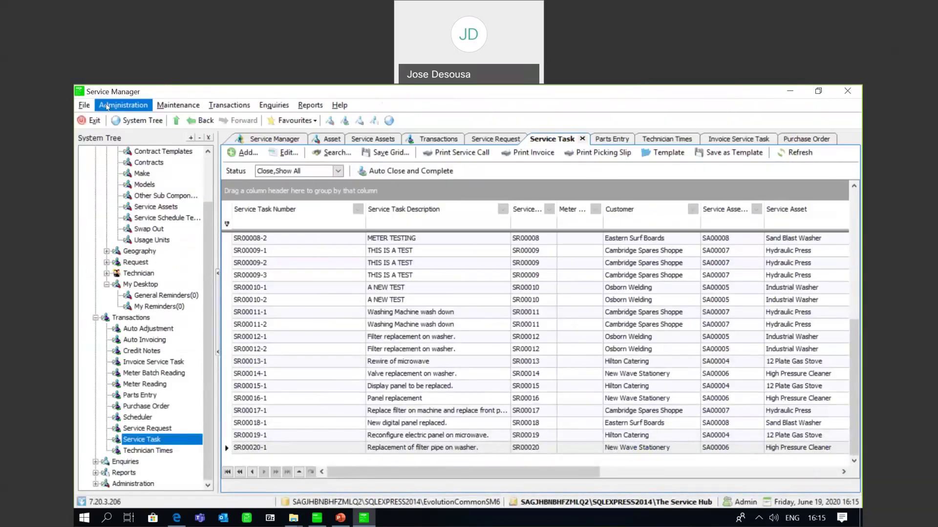
Switch to Sage Evolution Explorer and open the Order Entry transactions
key("alt+Tab")
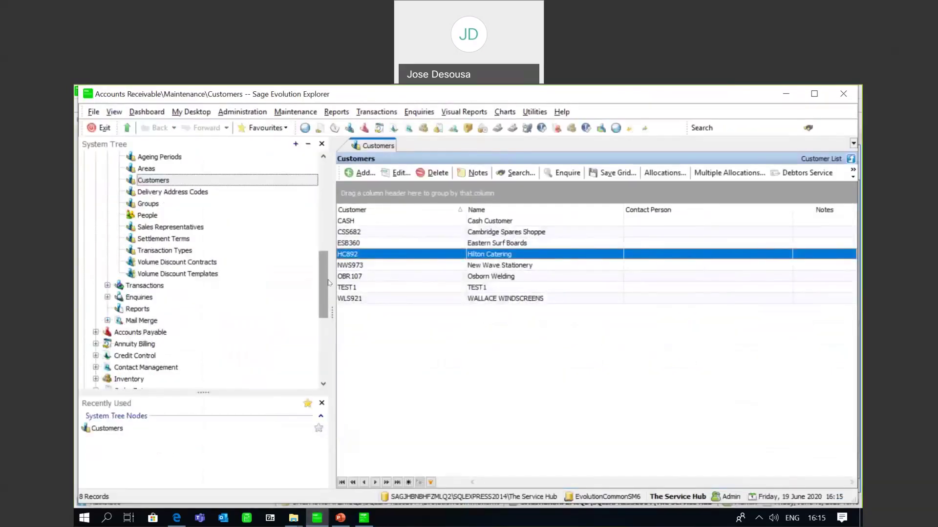
left_click_drag(326, 282, 326, 321)
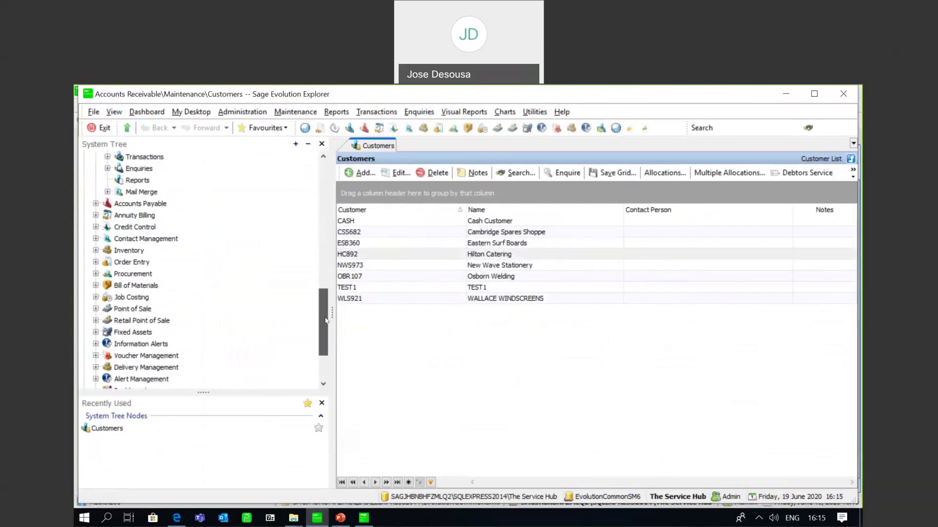
double_click(141, 261)
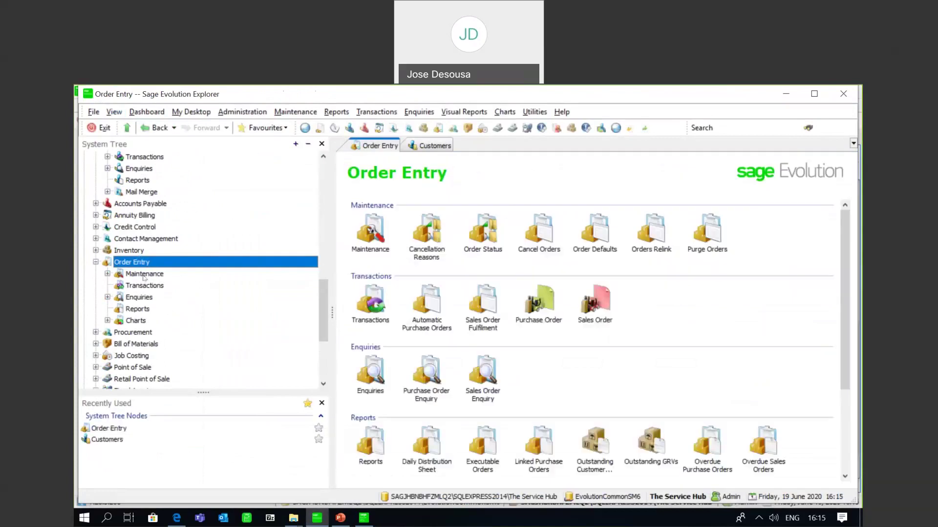
left_click(140, 285)
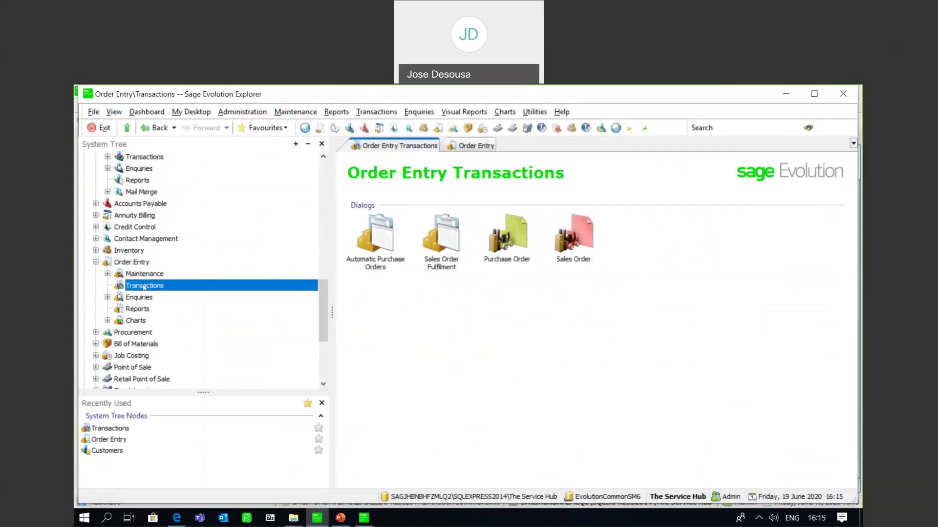
Find unprocessed purchase orders with transaction date 19/06/2020 and open the South Spare Parts order for editing
left_click(509, 250)
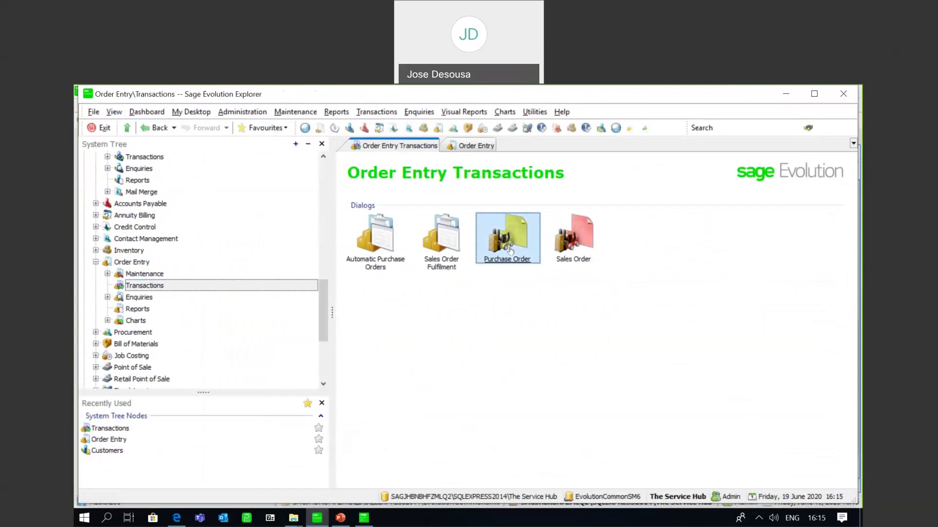
double_click(509, 245)
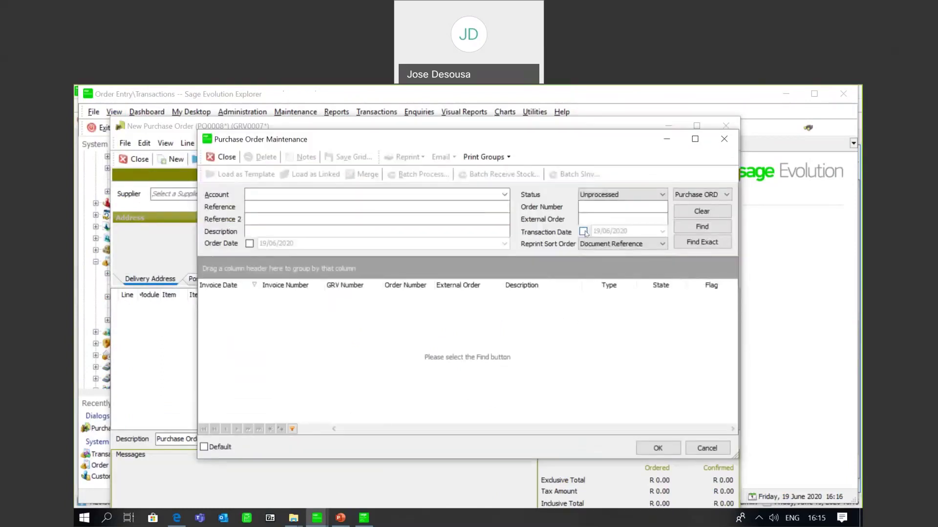
left_click(696, 228)
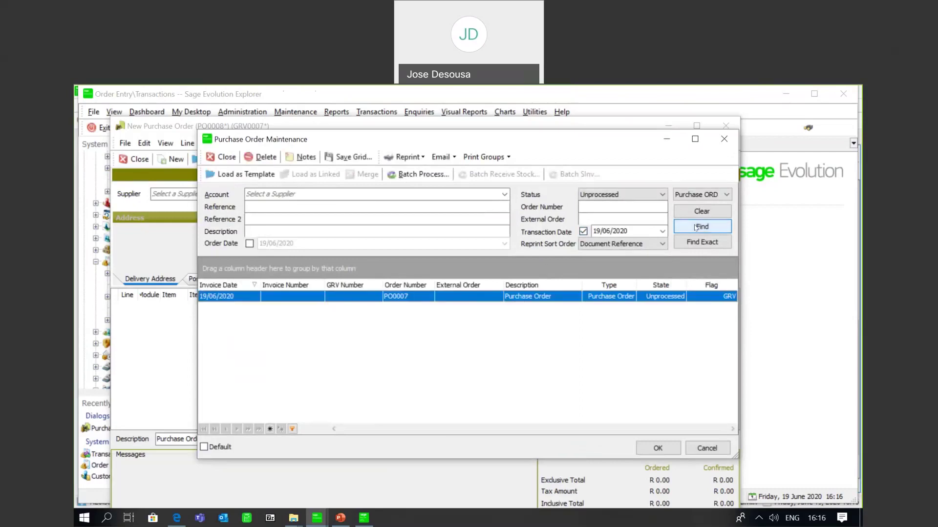
double_click(458, 297)
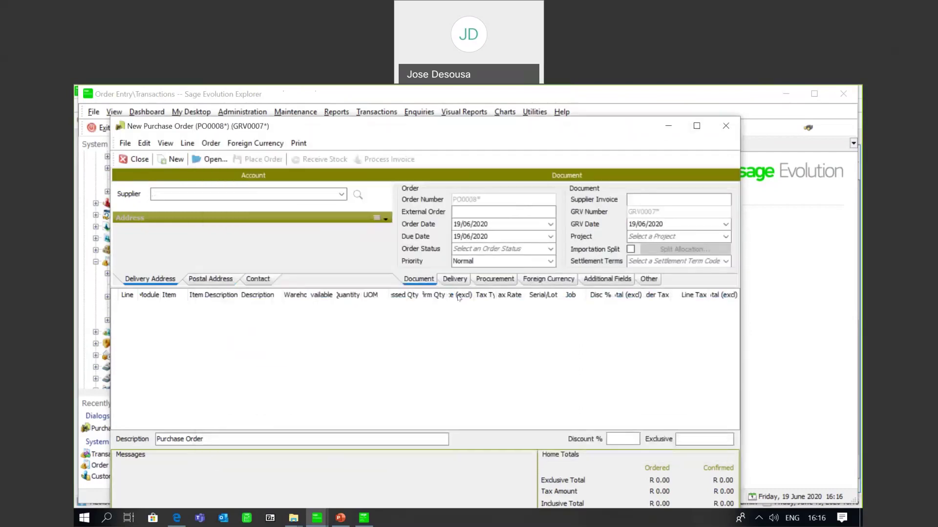
Enter supplier invoice sn291716 on the purchase order and set the Upper Slot Cover line's confirmed quantity to 2
left_click(631, 195)
type("sn291716")
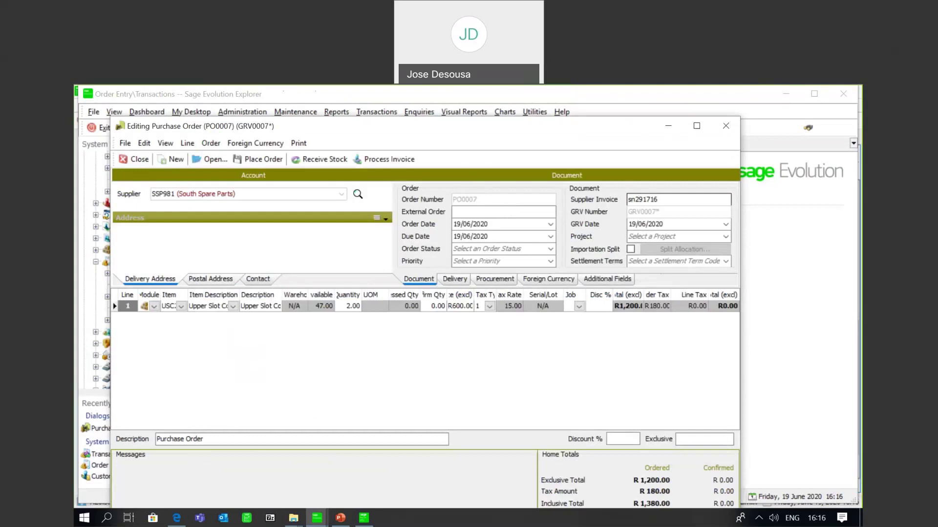
left_click(433, 306)
type("2")
key("Tab")
key("Tab")
key("Tab")
key("Tab")
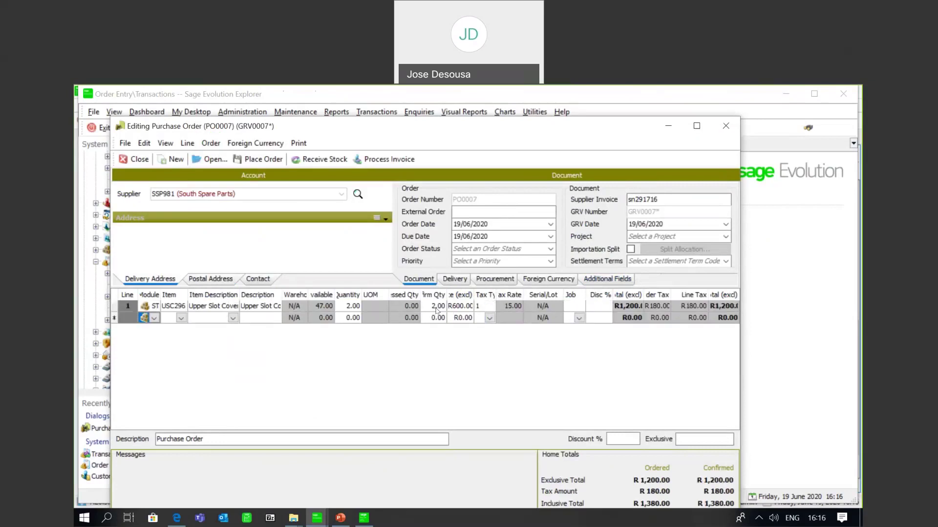
Process the purchase order's invoice, skipping the order and goods received voucher printouts but printing the supplier invoice
left_click(372, 161)
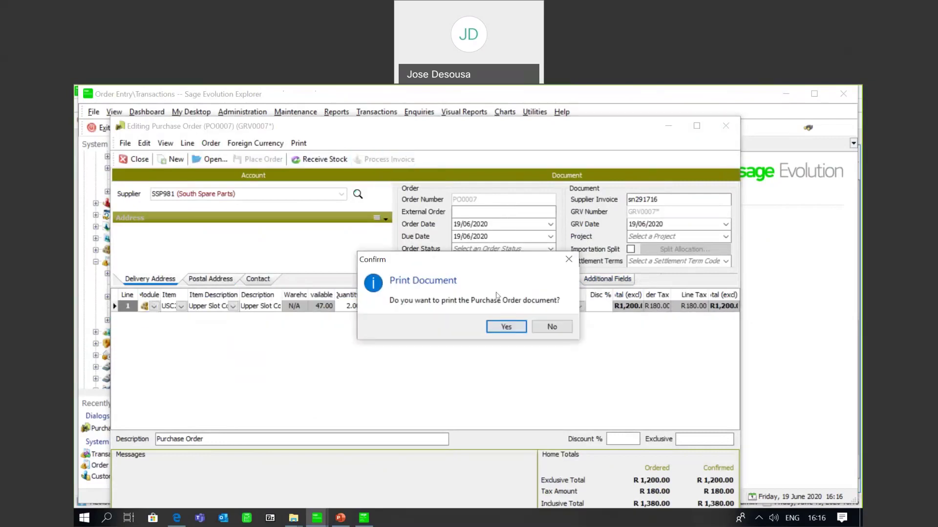
left_click(544, 326)
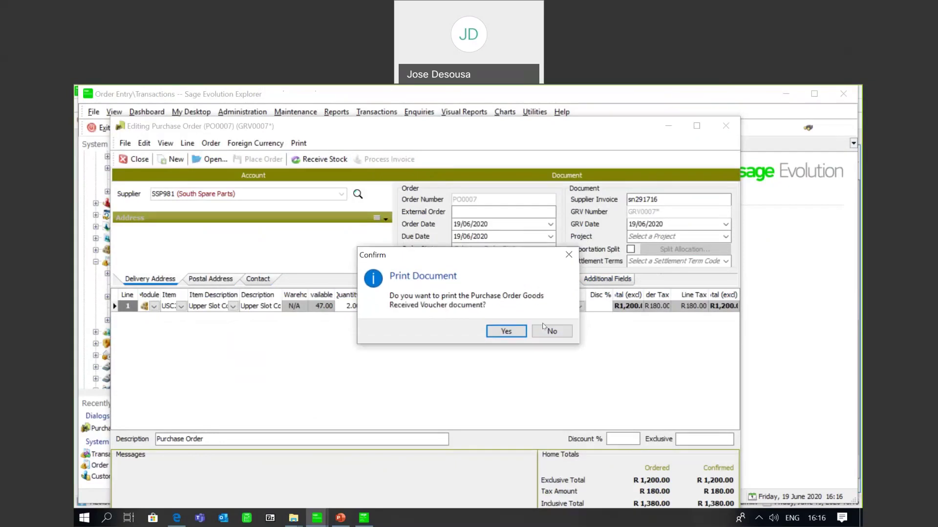
left_click(546, 333)
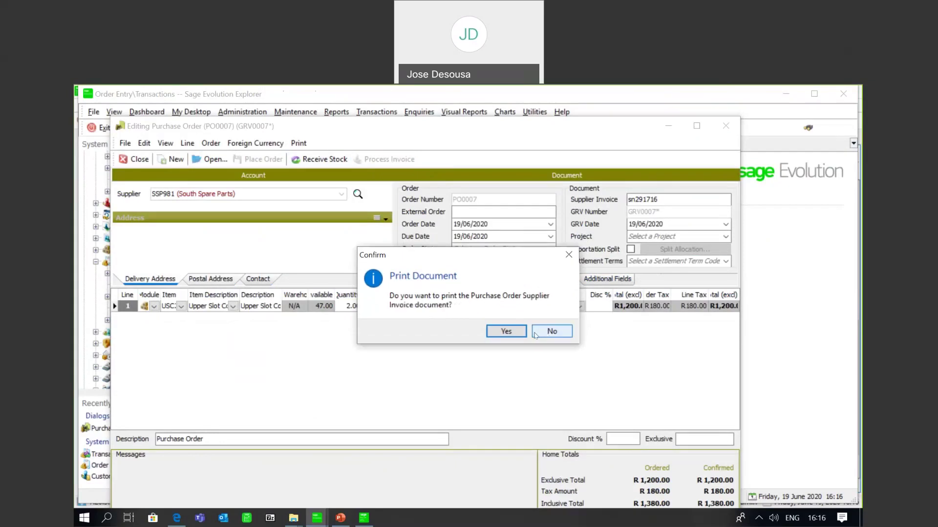
left_click(516, 333)
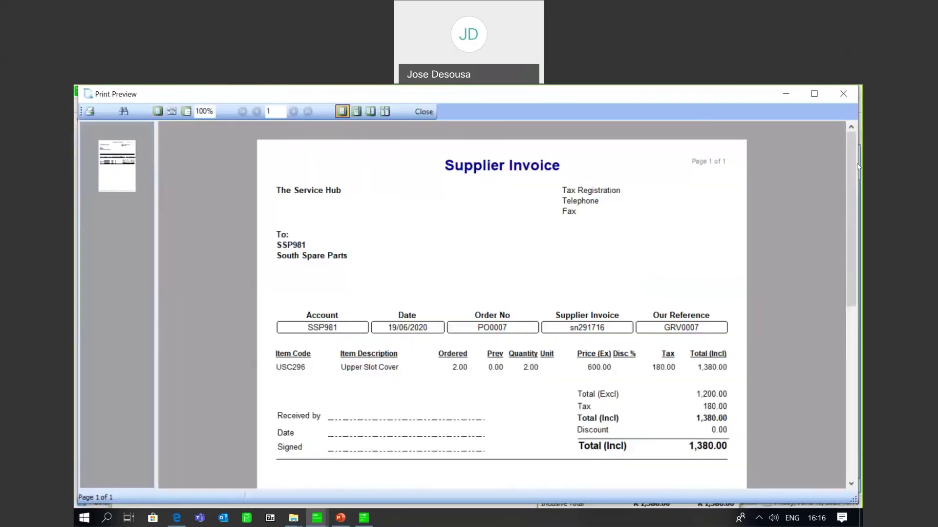
Review the supplier invoice preview, and close it together with the purchase order window
scroll(855, 167, "down", 2)
left_click_drag(853, 169, 432, 113)
left_click(424, 112)
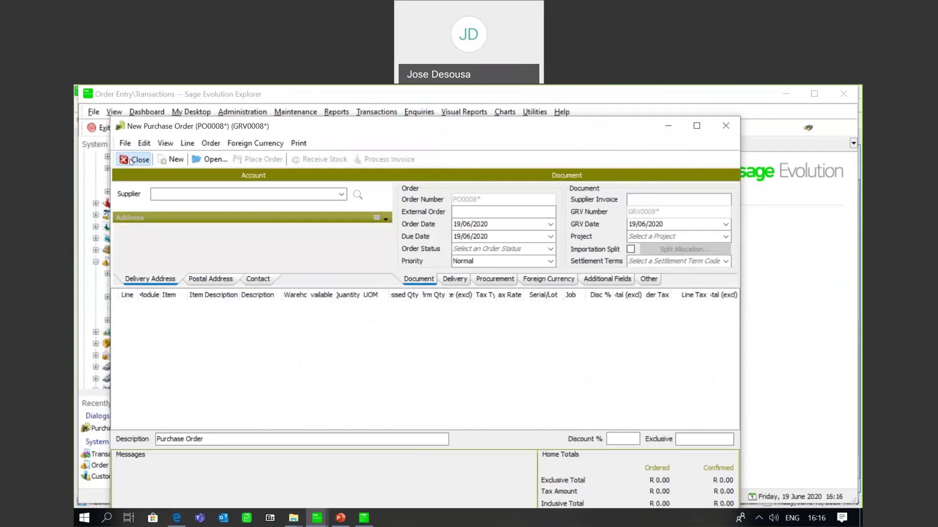
left_click(134, 159)
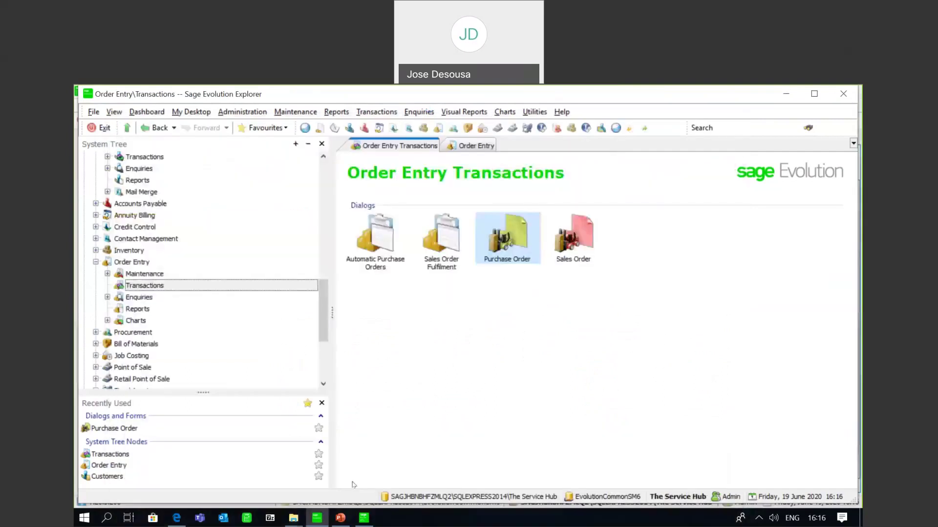
Return to Service Manager, open service task SR00020-1 and save it without printing the picking slip
left_click(365, 517)
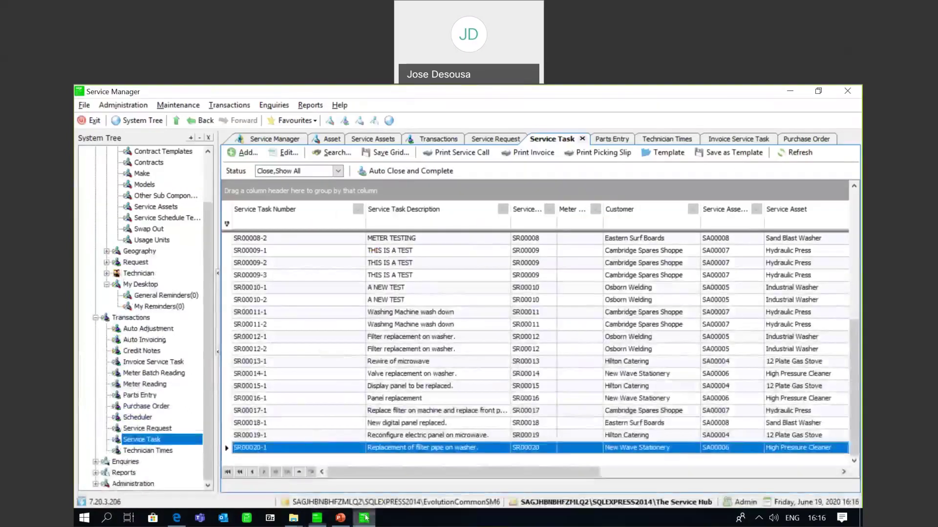
double_click(254, 448)
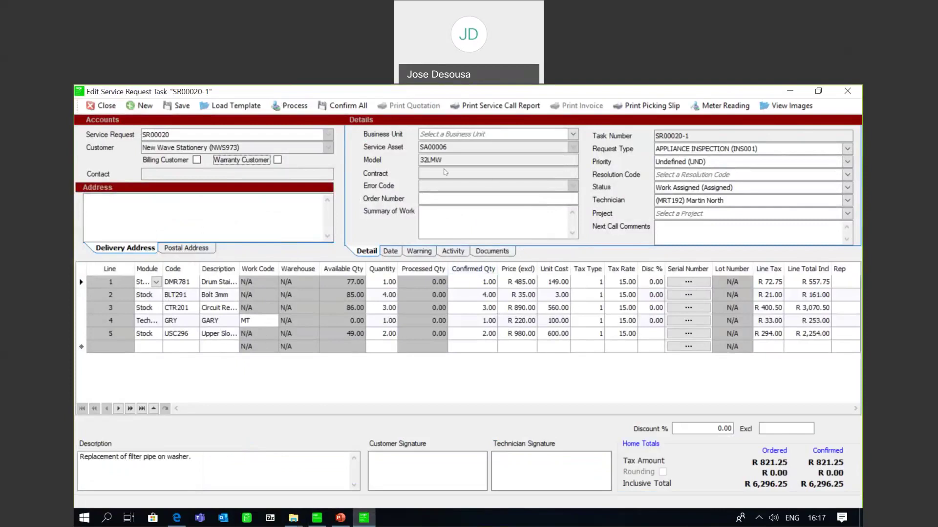
left_click(186, 104)
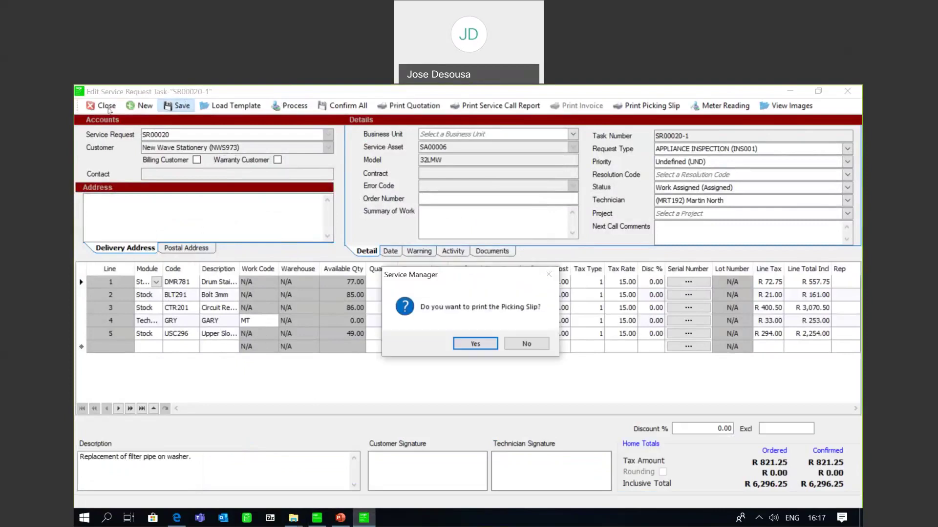
left_click(527, 344)
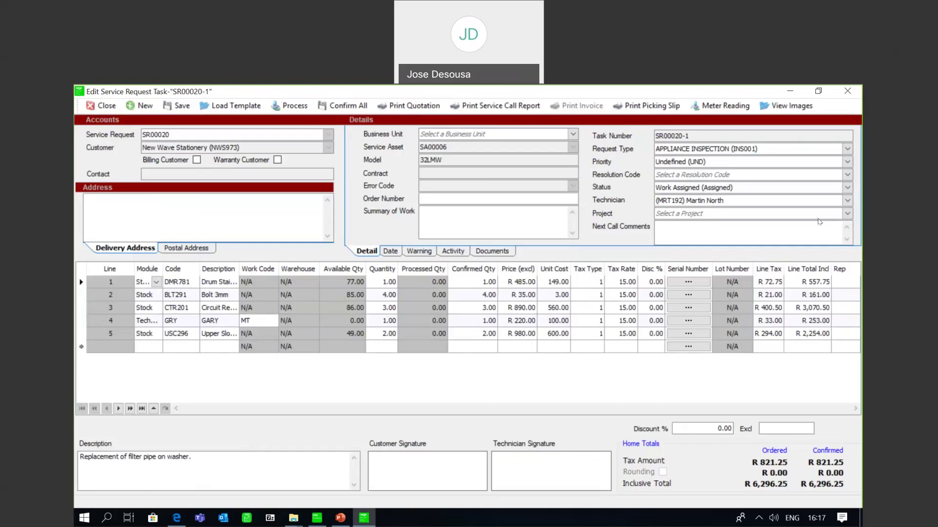
Set the task's status to Close and its resolution code to Completed, and exit the task
left_click(847, 214)
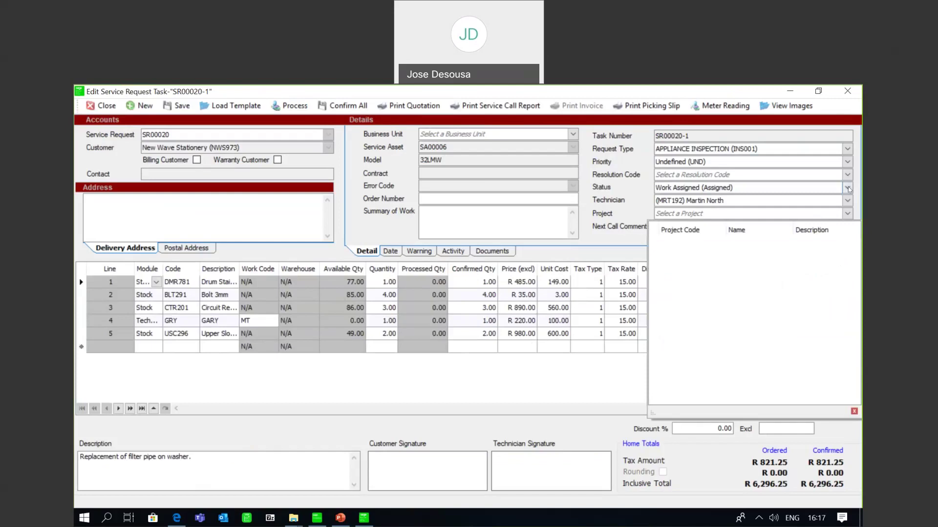
left_click(847, 188)
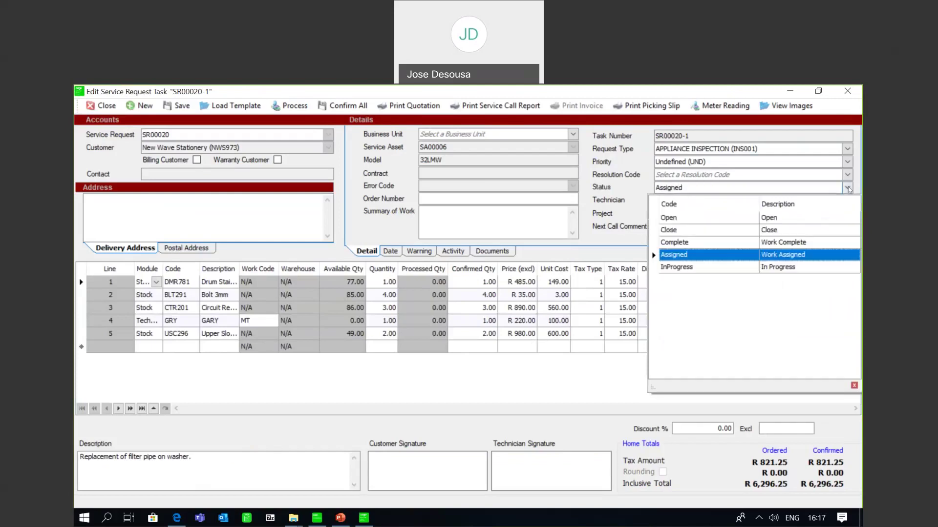
left_click(782, 235)
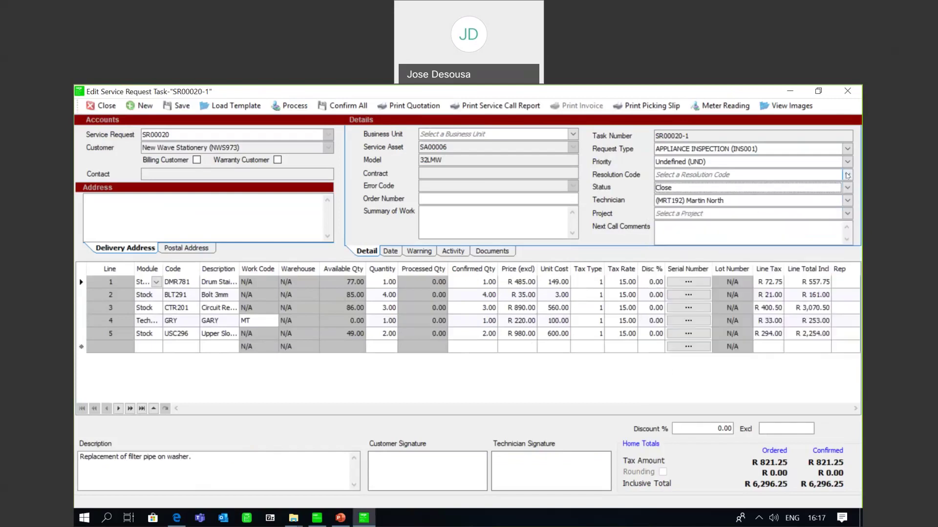
left_click(847, 175)
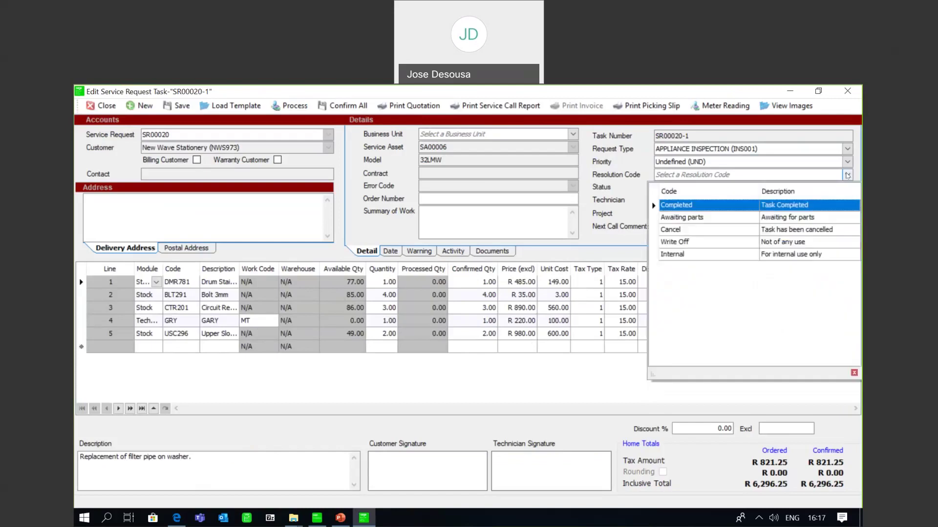
left_click(807, 207)
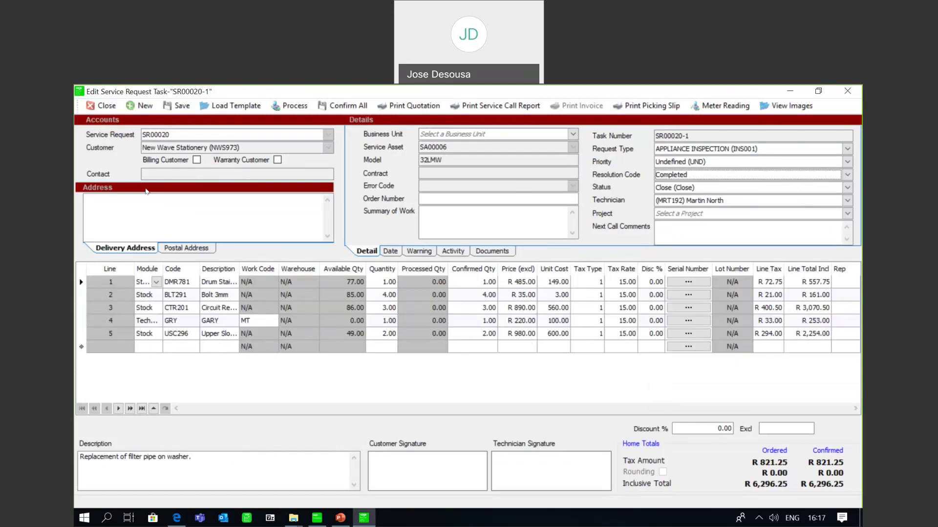
left_click(112, 109)
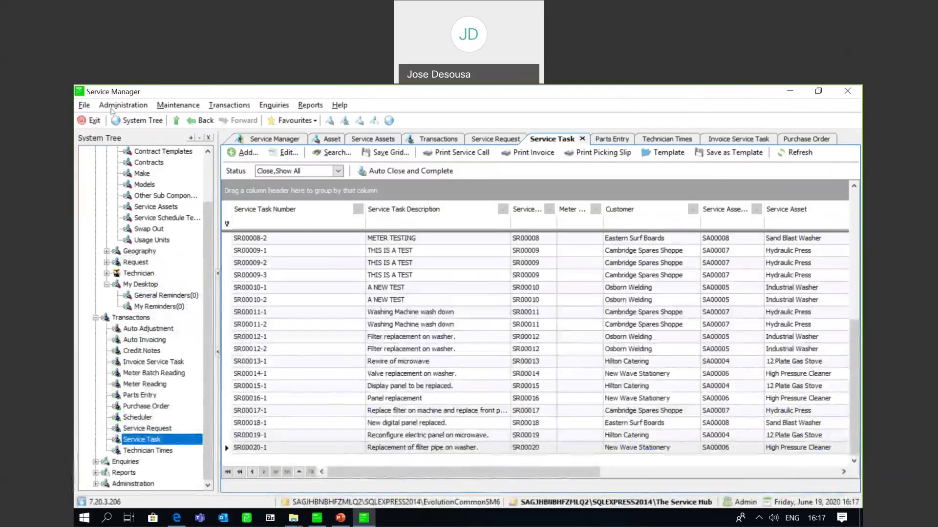
Check the refreshed list of service tasks that are ready for invoicing
left_click(148, 362)
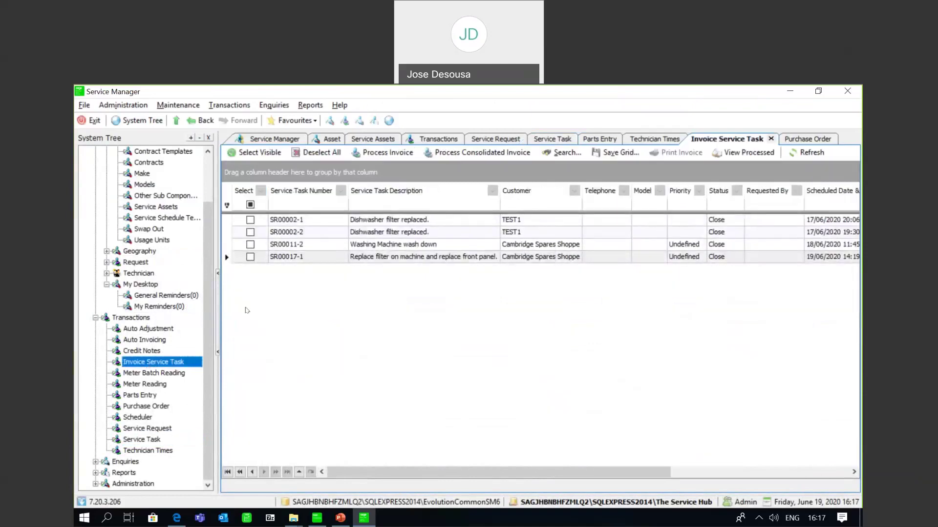
left_click(812, 154)
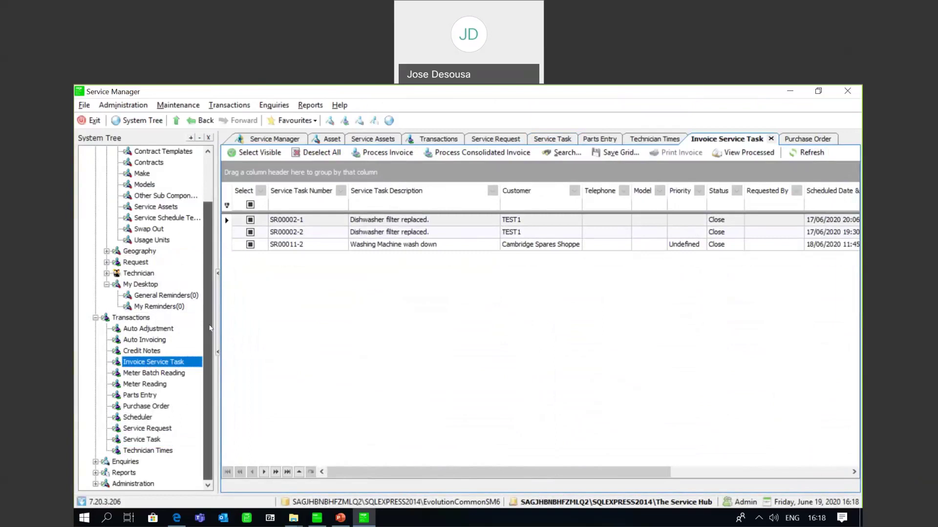
Reopen service task SR00020-1 and set its resolution code to Completed and its status to Close
left_click(158, 440)
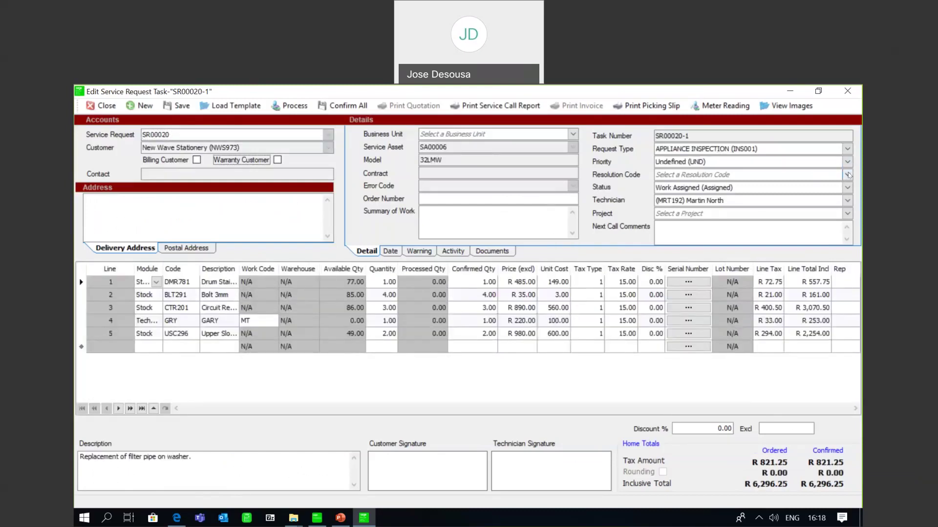
left_click(847, 174)
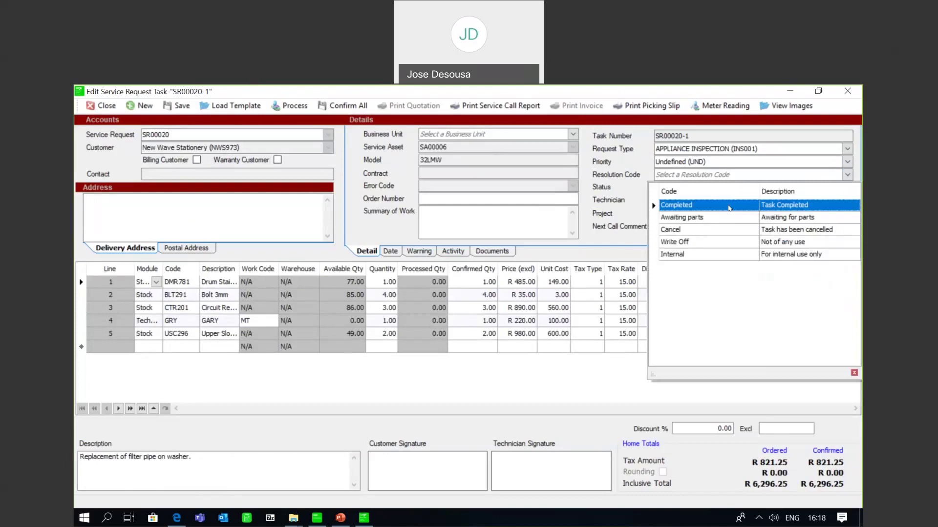
left_click(729, 207)
left_click(848, 188)
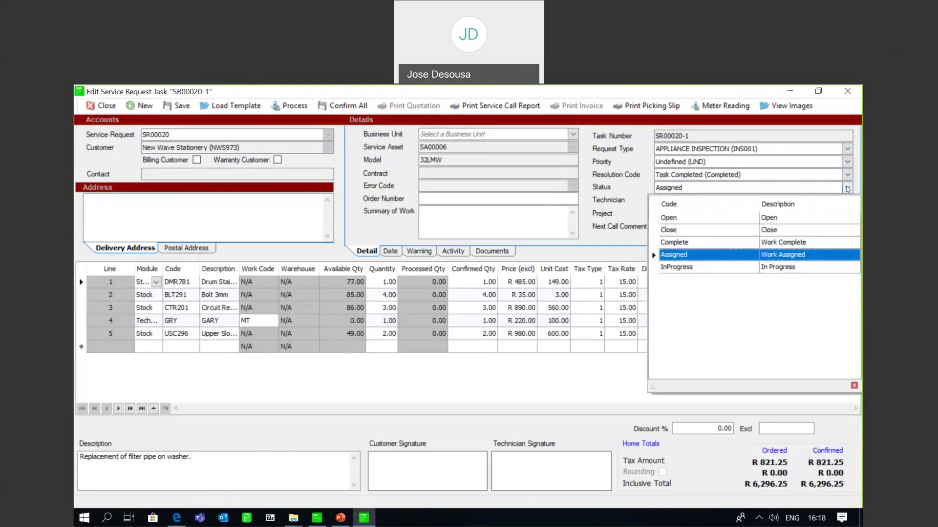
left_click(726, 230)
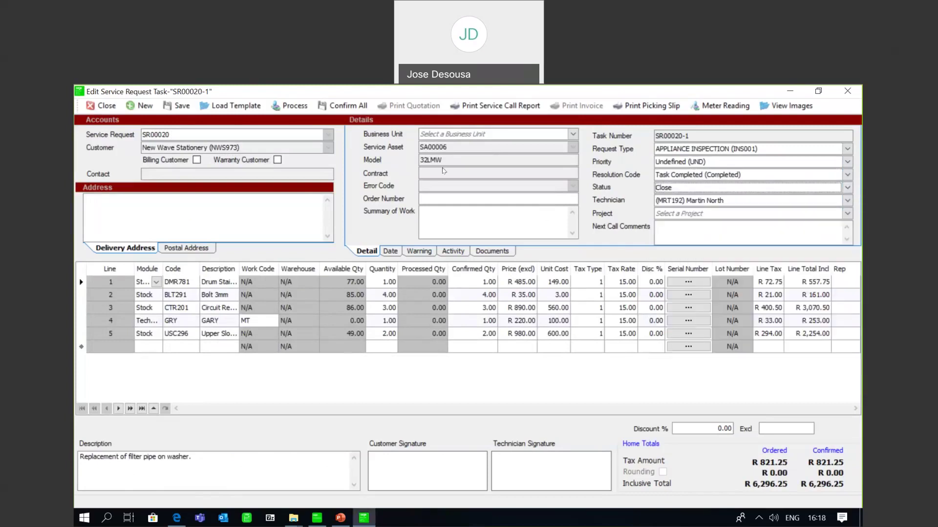
Save the service task without printing the picking slip, and close it
left_click(179, 107)
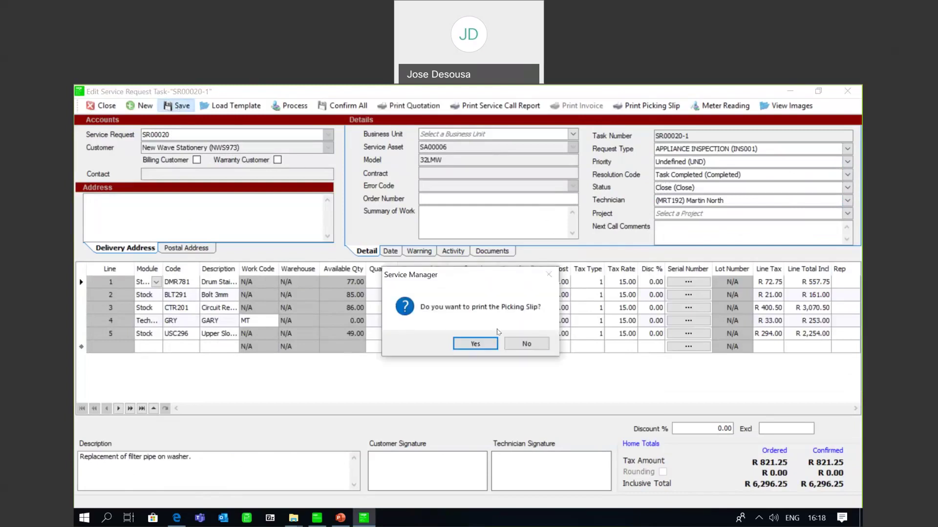
left_click(526, 344)
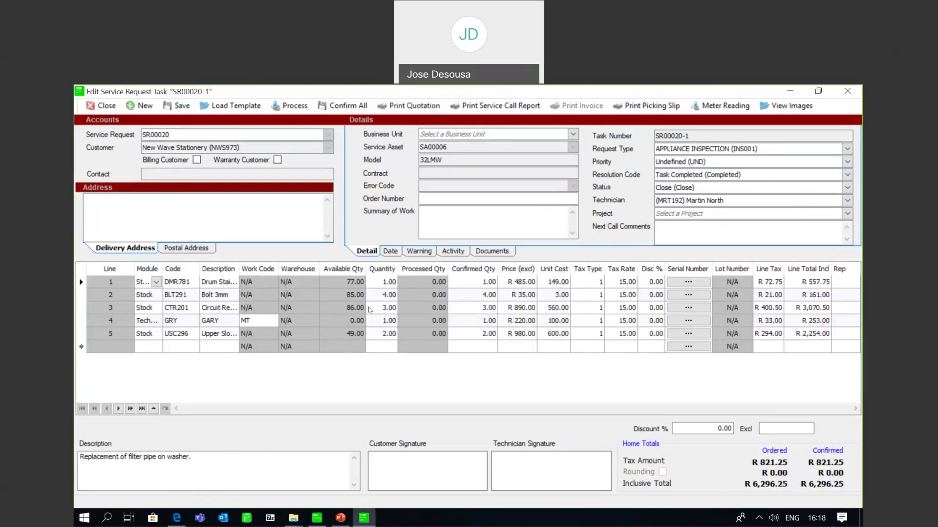
left_click(107, 106)
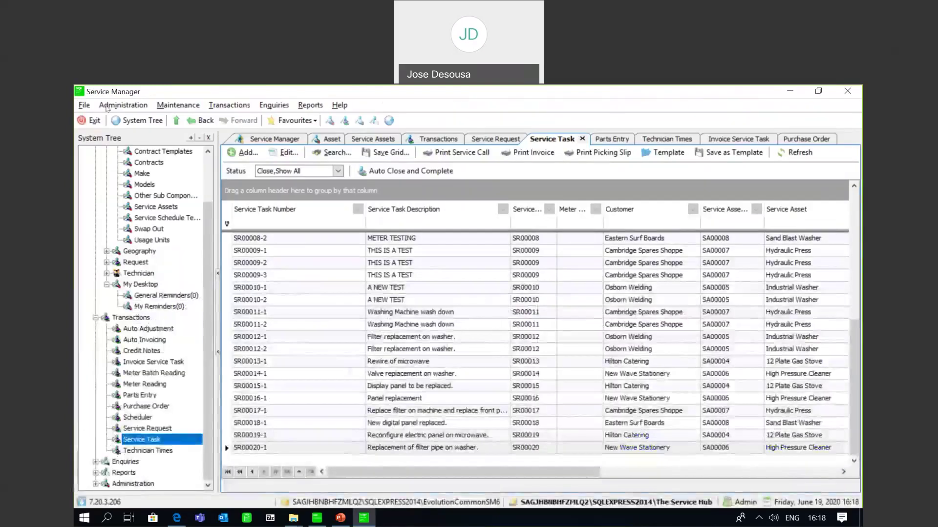
Refresh the list of service tasks to invoice and select only SR00020-1, leaving the two dishwasher filter tasks unselected
left_click(156, 362)
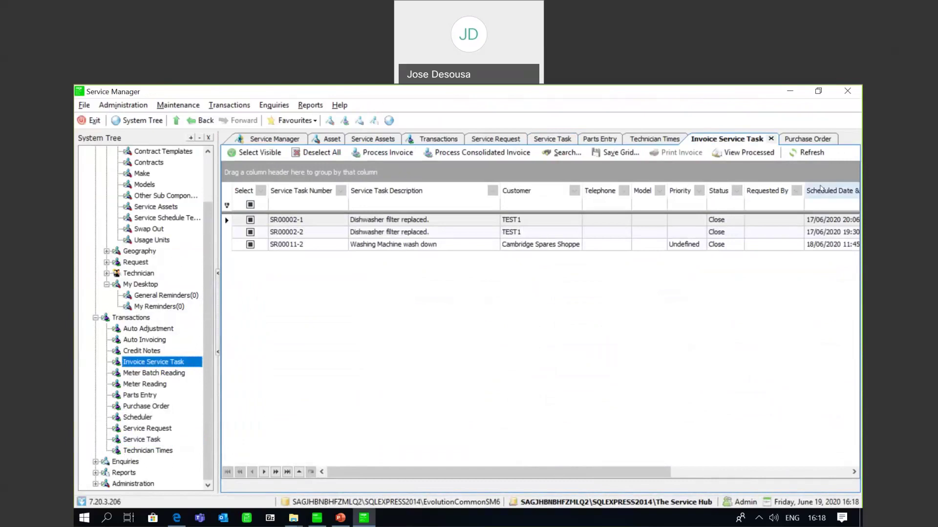
left_click(809, 152)
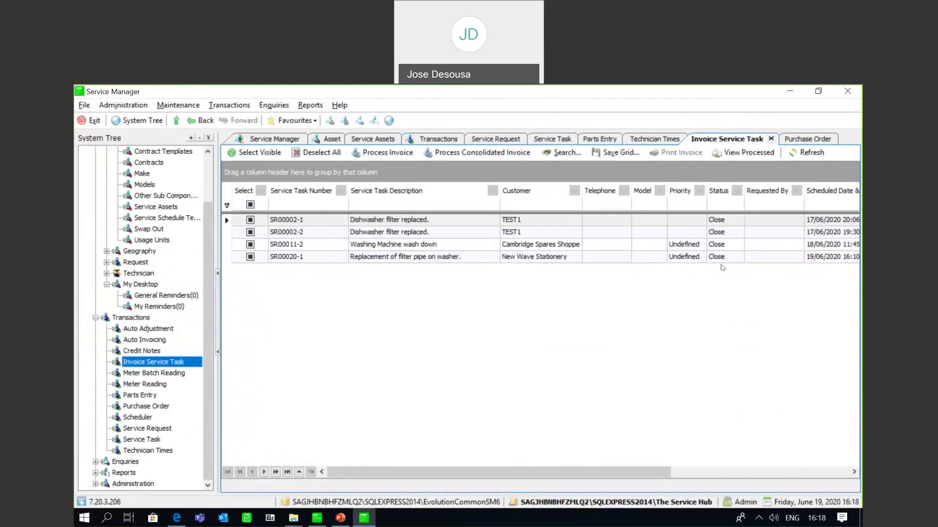
left_click(250, 232)
left_click(250, 233)
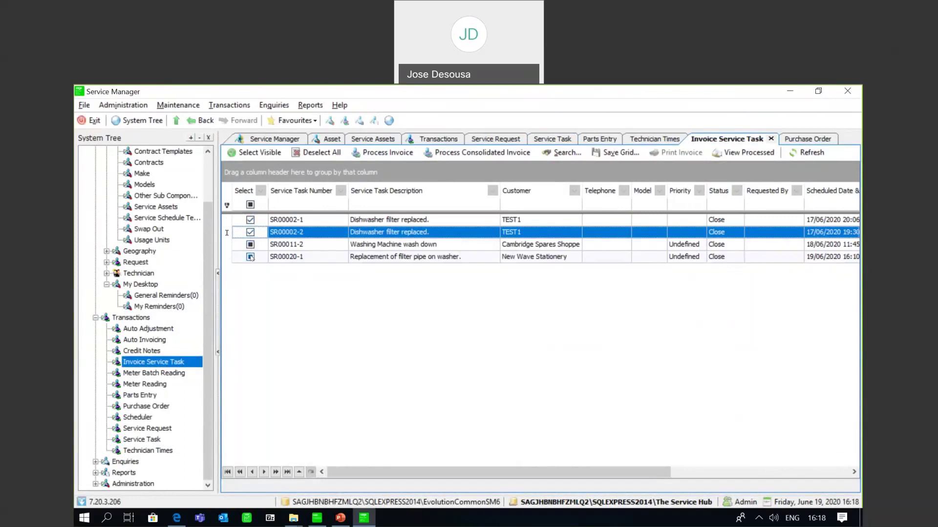
left_click(251, 257)
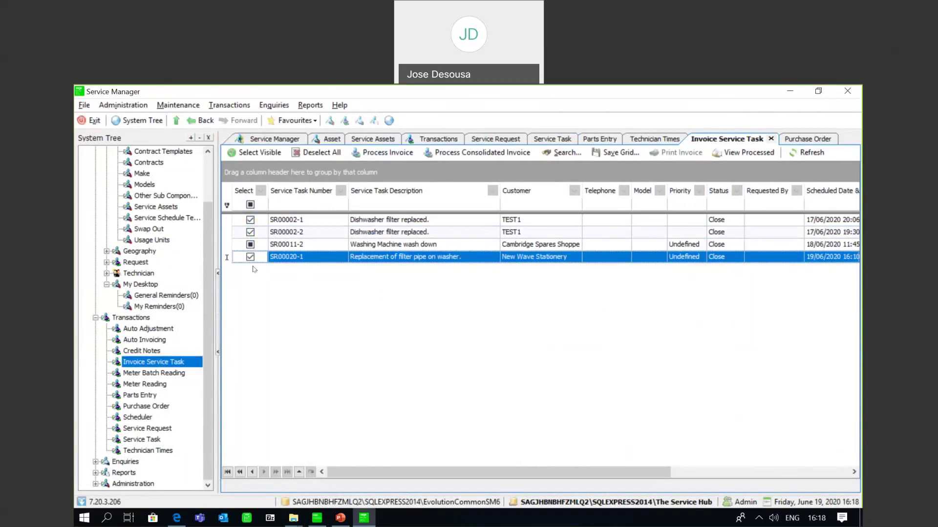
left_click(250, 220)
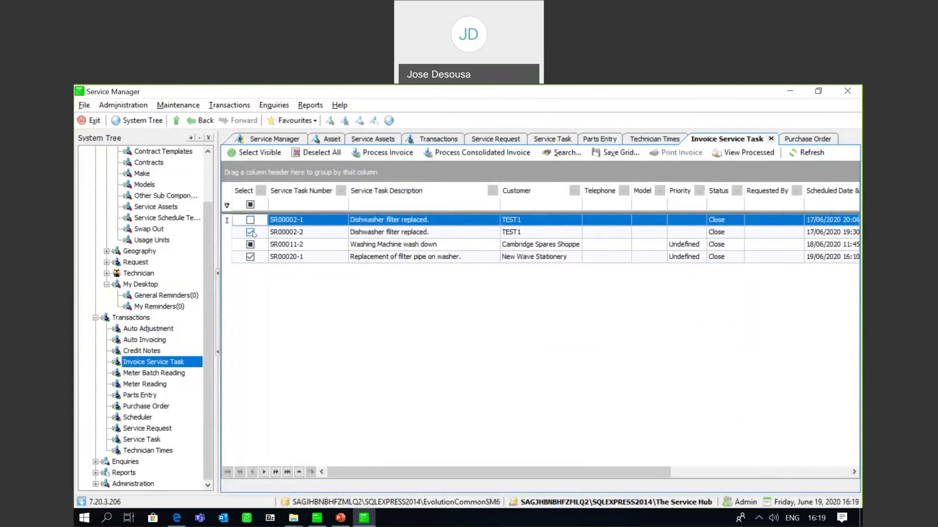
left_click(252, 233)
left_click(250, 232)
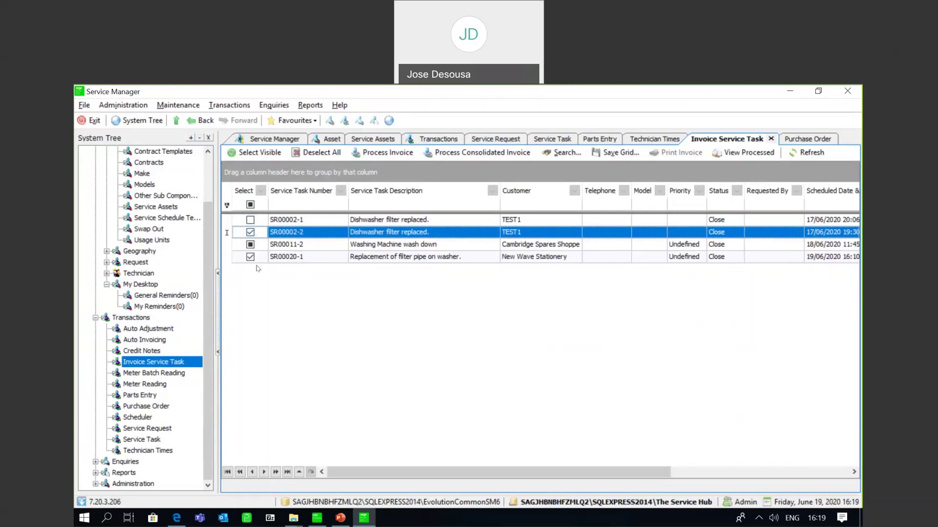
Process the invoice for service task SR00020-1 and print the service task invoice document
left_click(393, 154)
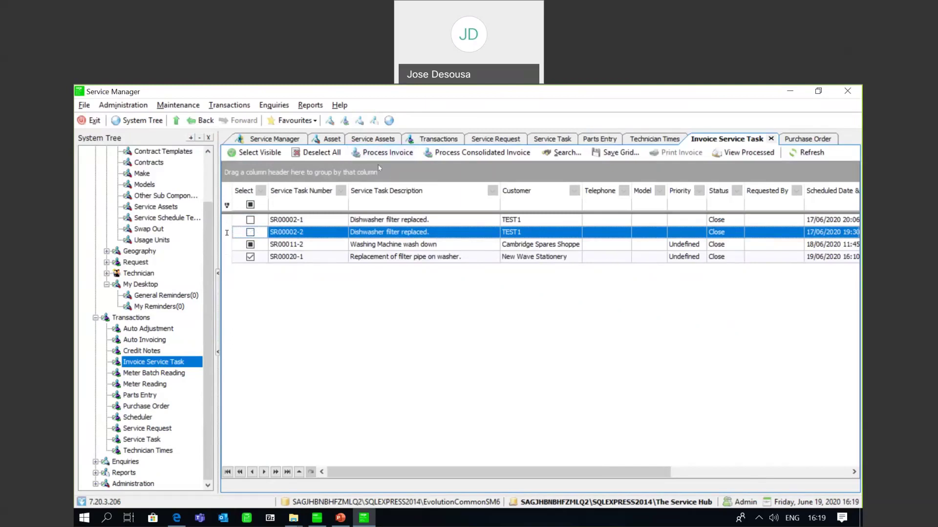
left_click(394, 154)
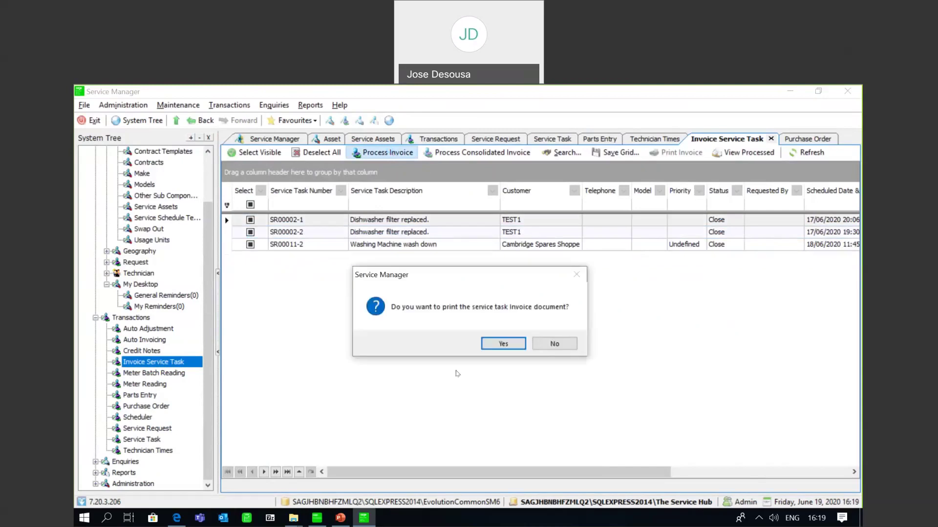
left_click(492, 347)
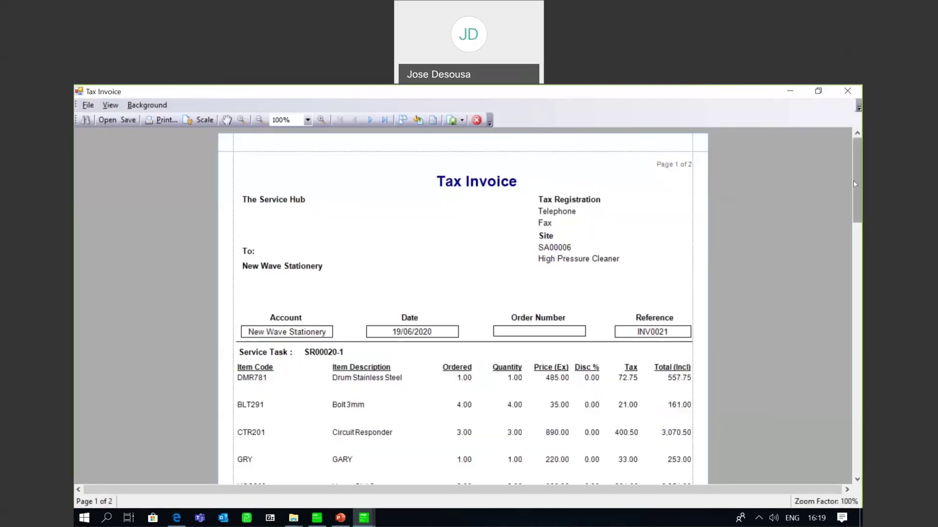
Review the tax invoice preview for the filter pipe replacement, and close it
left_click_drag(856, 184, 861, 265)
left_click_drag(861, 265, 584, 99)
left_click(476, 120)
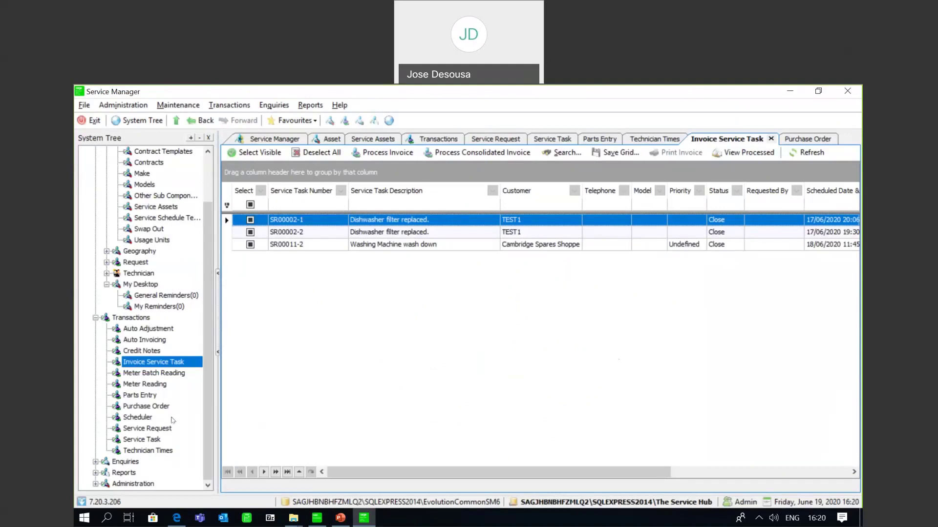
Add a new credit note for service task SR00020-1, loading it as a linked document
left_click(157, 439)
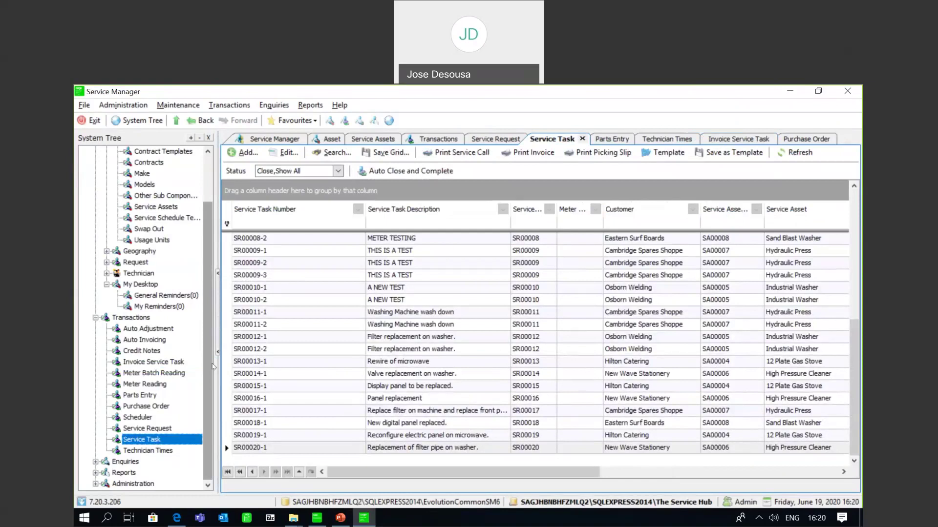
left_click(152, 354)
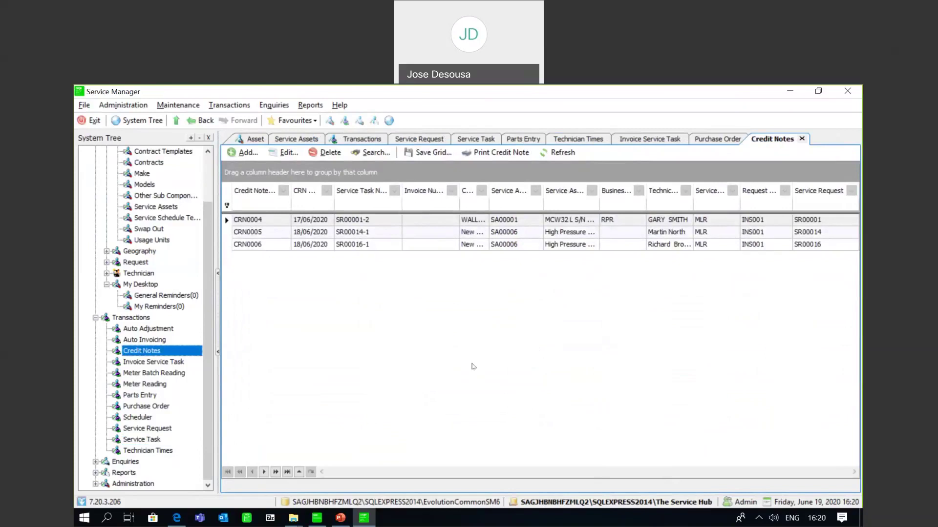
left_click(254, 155)
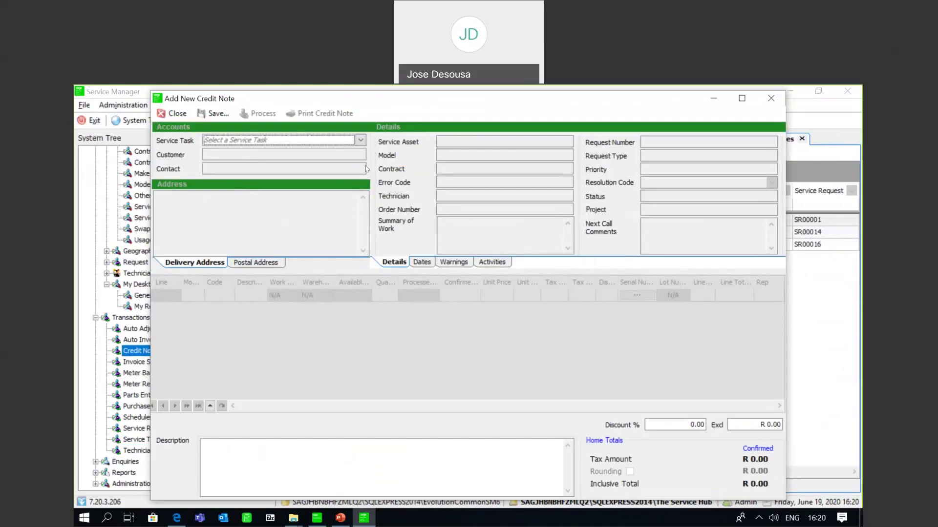
left_click(361, 141)
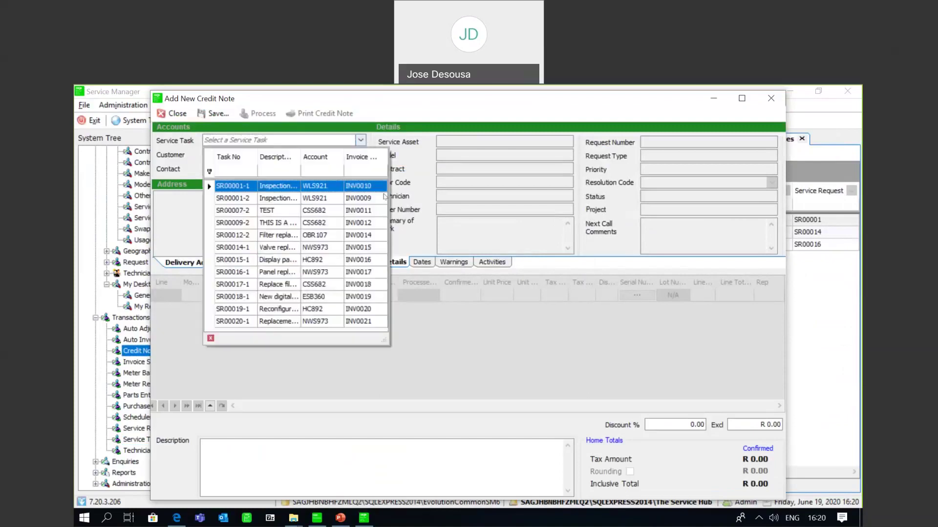
left_click(286, 321)
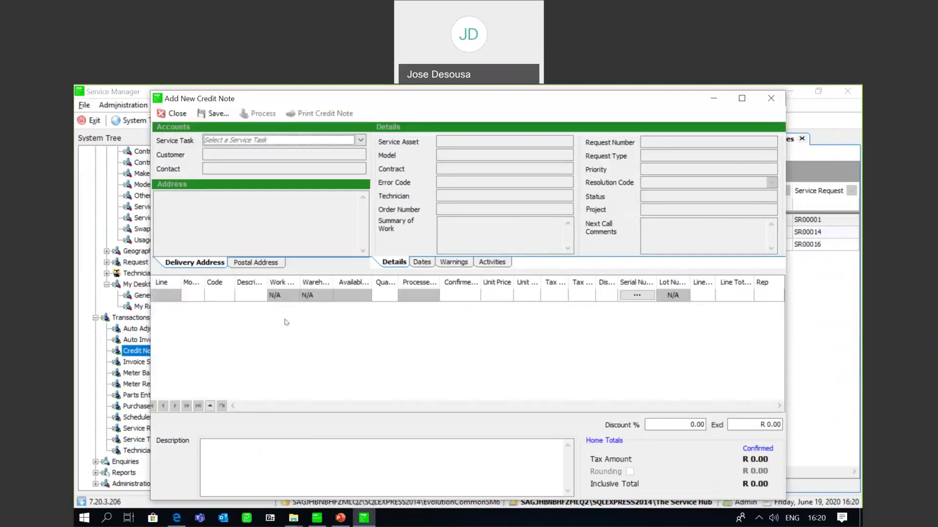
left_click_drag(423, 267, 413, 235)
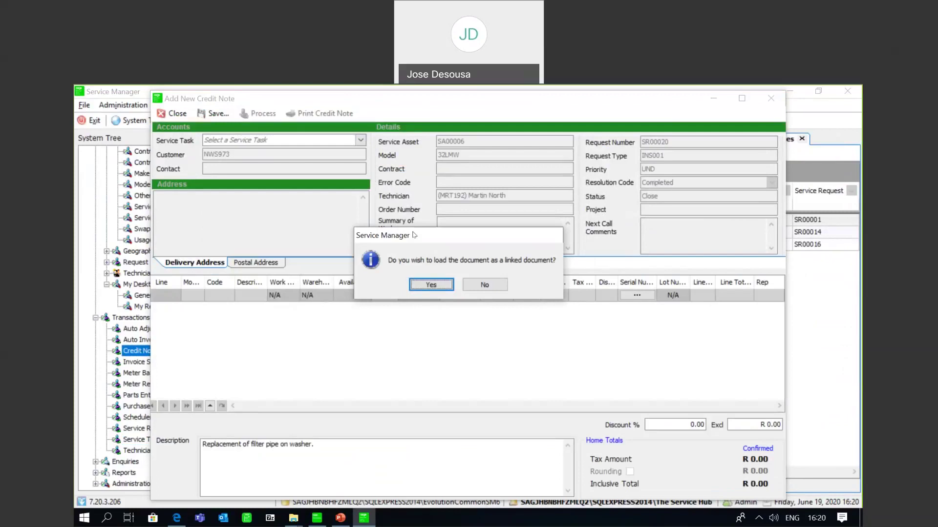
left_click(429, 284)
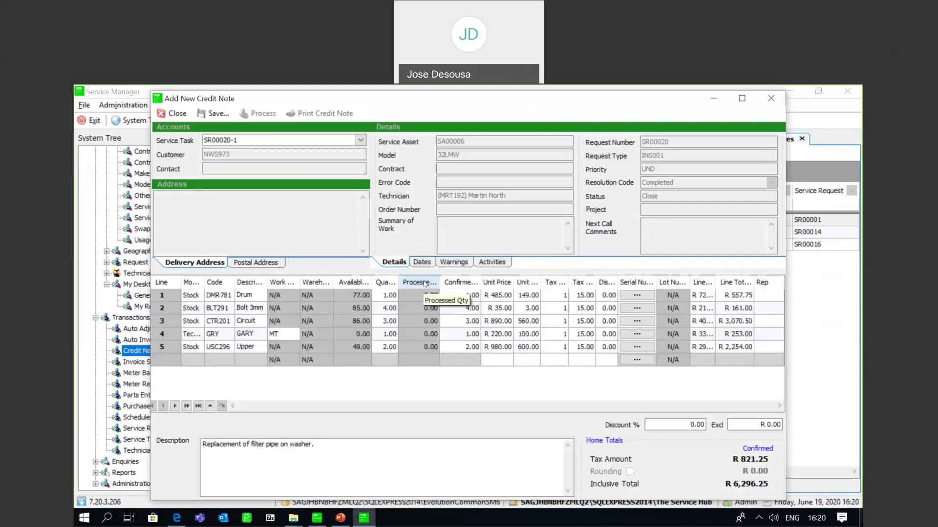
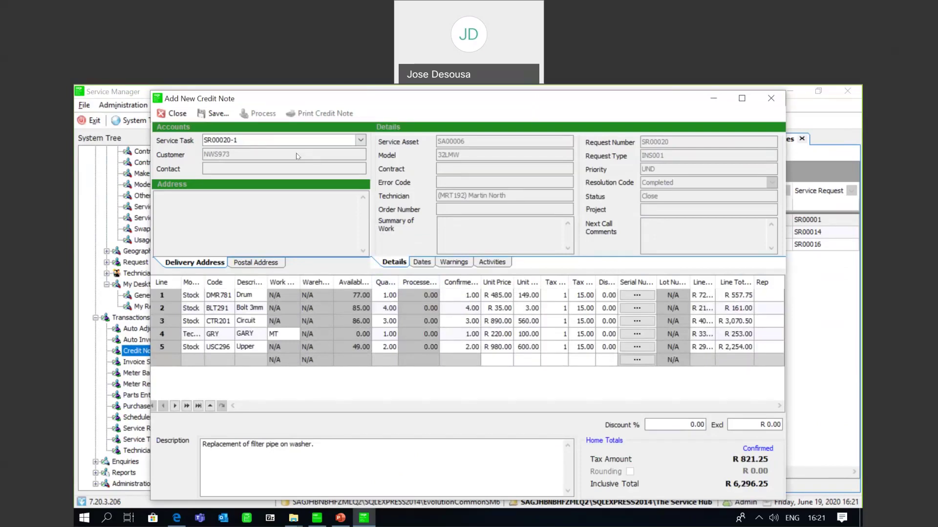
Save and process the credit note, choosing to print it
left_click(213, 116)
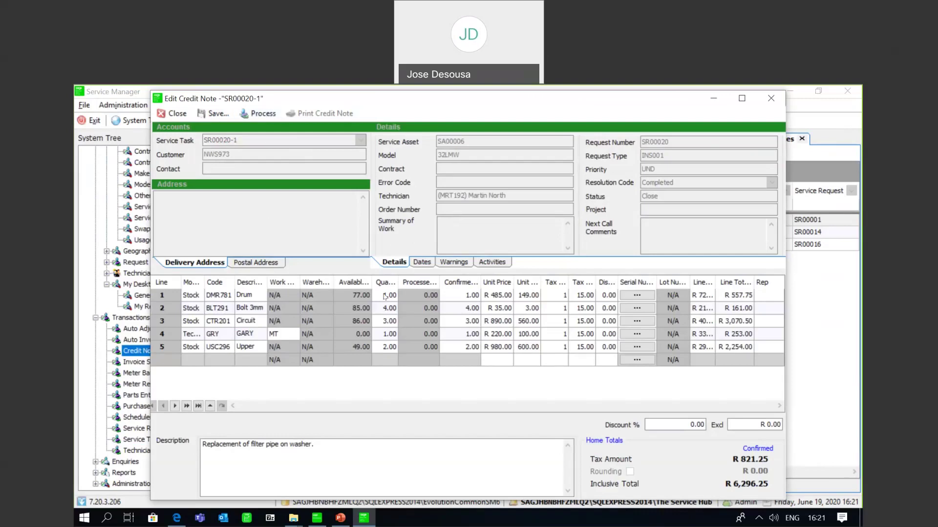
left_click(257, 115)
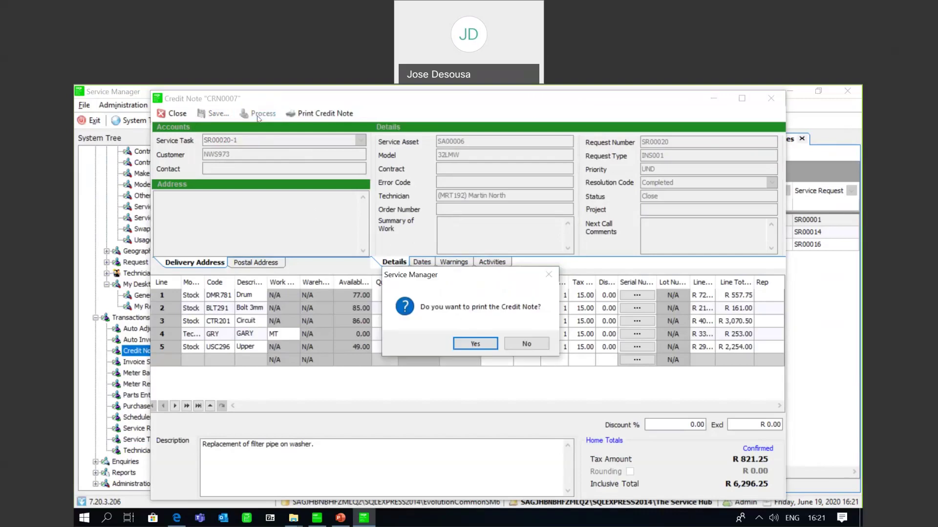
left_click(473, 345)
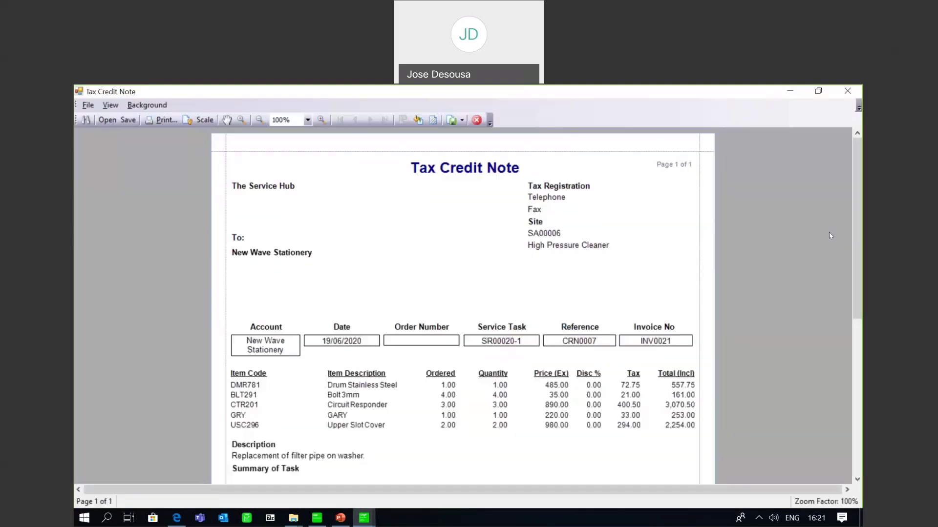
Review the tax credit note preview, and close it together with the credit note window
mouse_move(859, 181)
left_mouse_down()
mouse_move(858, 325)
mouse_move(858, 173)
left_mouse_up()
left_click(476, 120)
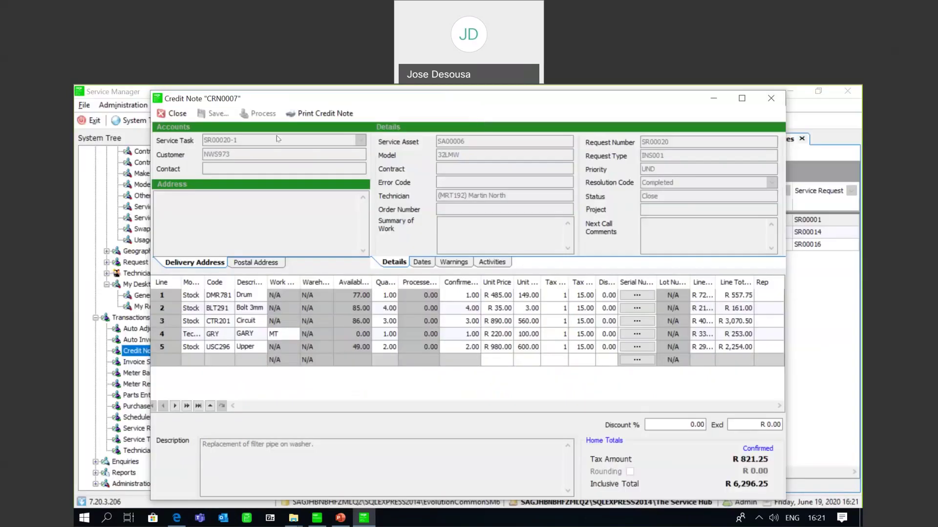
left_click(175, 114)
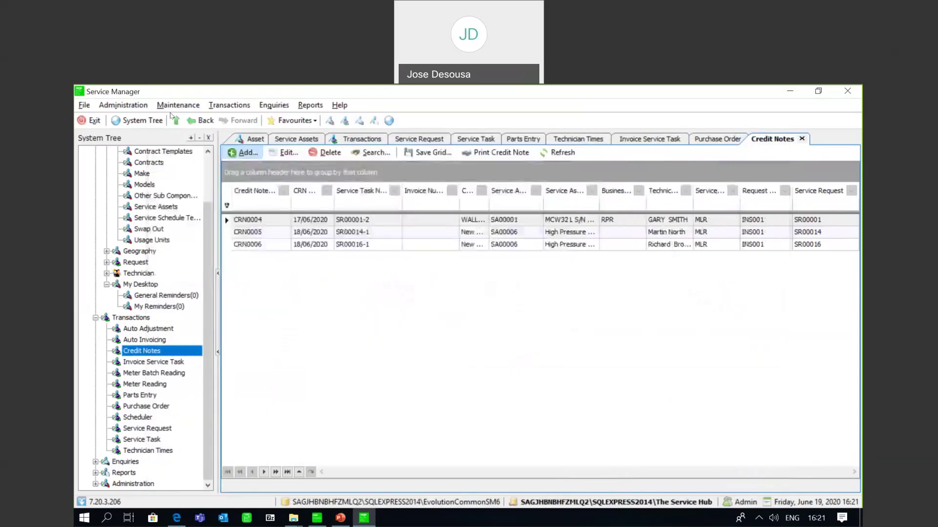
Switch to Sage Evolution and open the customer enquiry for New Wave Stationery from the Accounts Receivable customers
left_click(316, 521)
left_click_drag(322, 293, 323, 260)
left_click(167, 239)
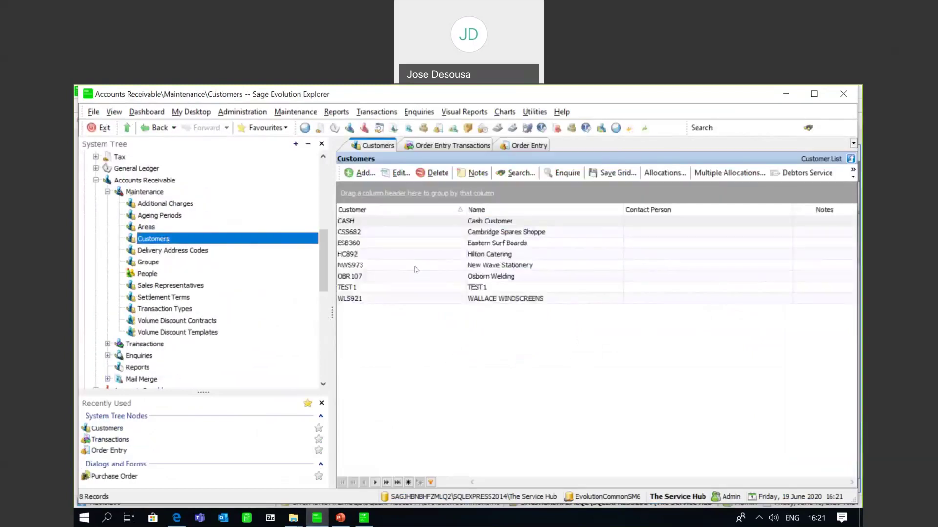
left_click(417, 268)
right_click(417, 268)
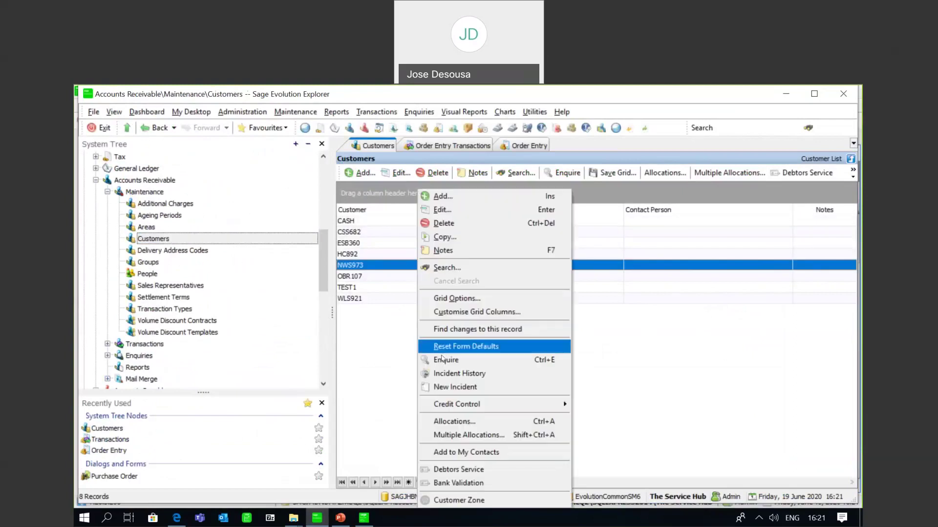
left_click(443, 361)
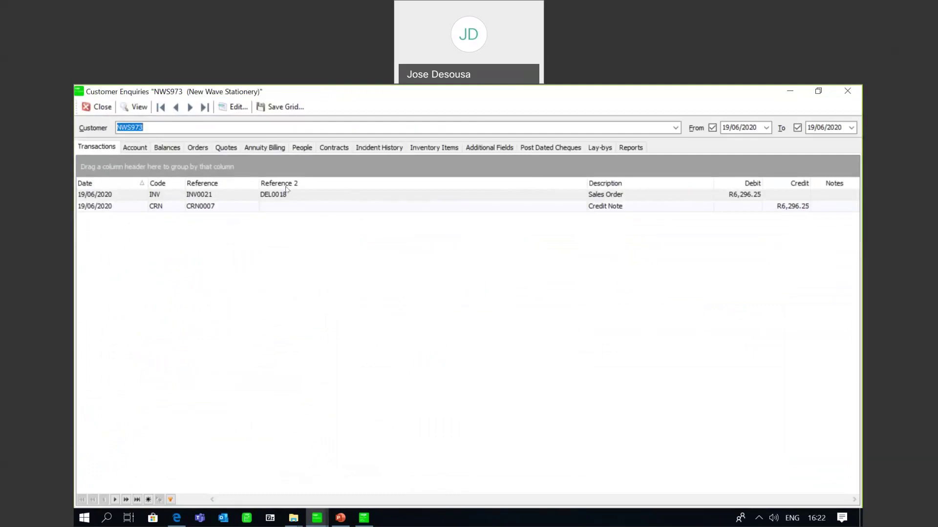
Open the source document of credit note CRN0007 to review its lines, and close it together with the customer enquiry
right_click(221, 209)
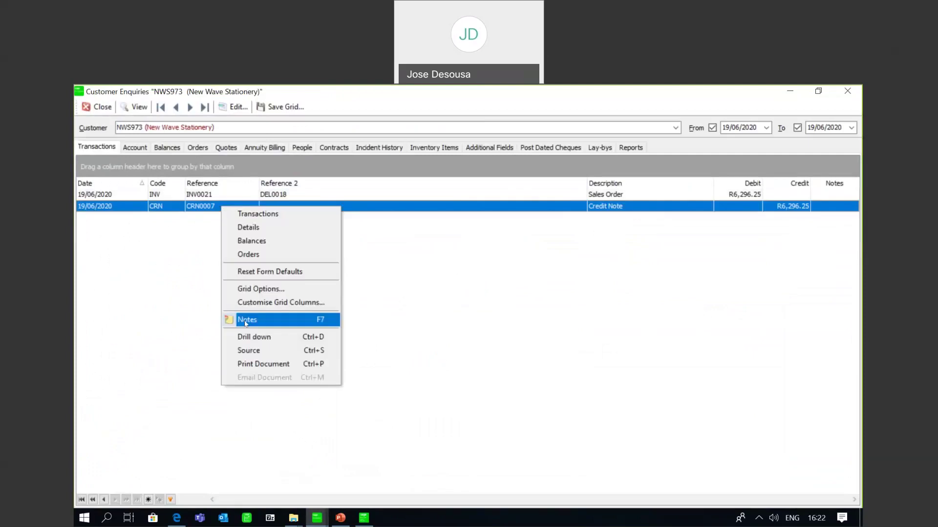
left_click(251, 351)
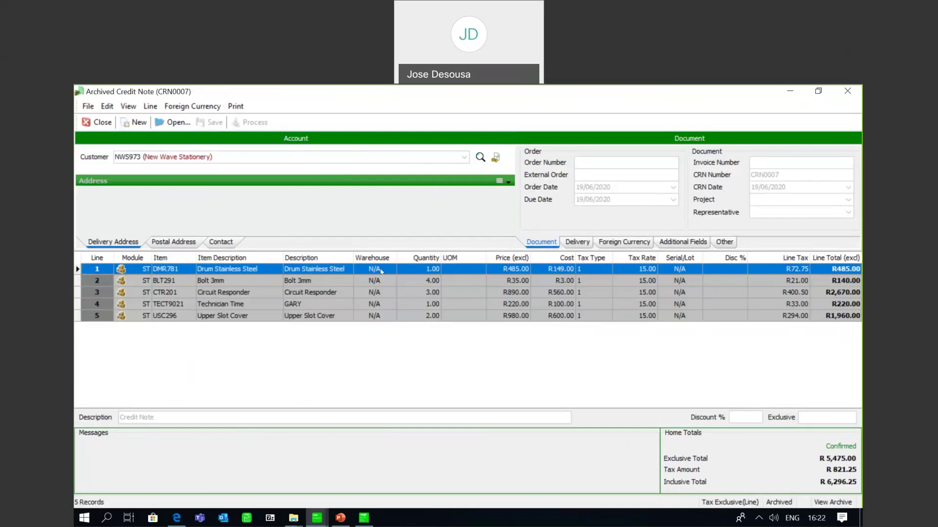
left_click(100, 123)
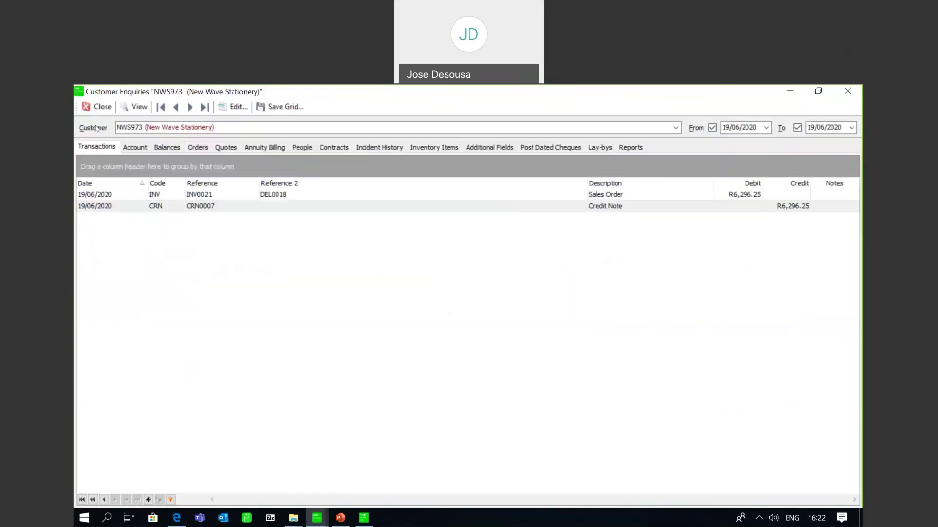
left_click(101, 108)
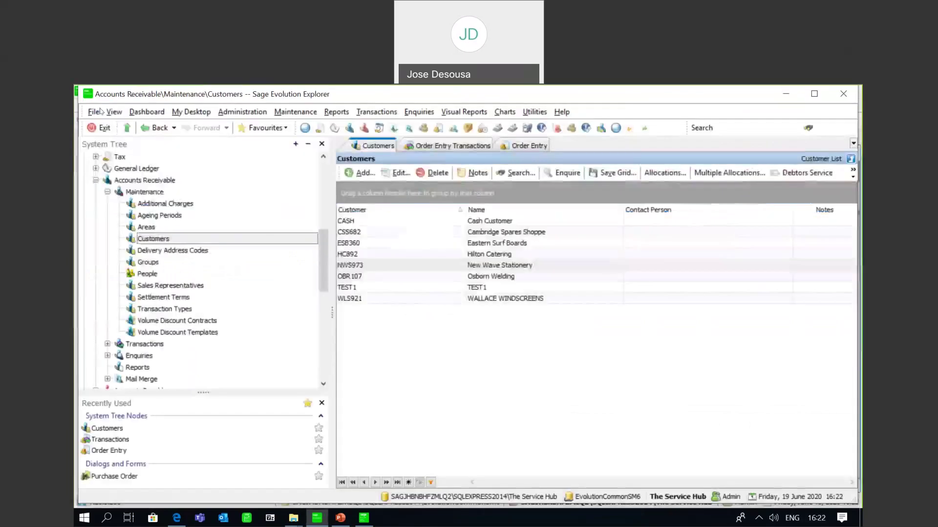
Switch to Service Manager and start a new service request for service asset SA00005
left_click(364, 520)
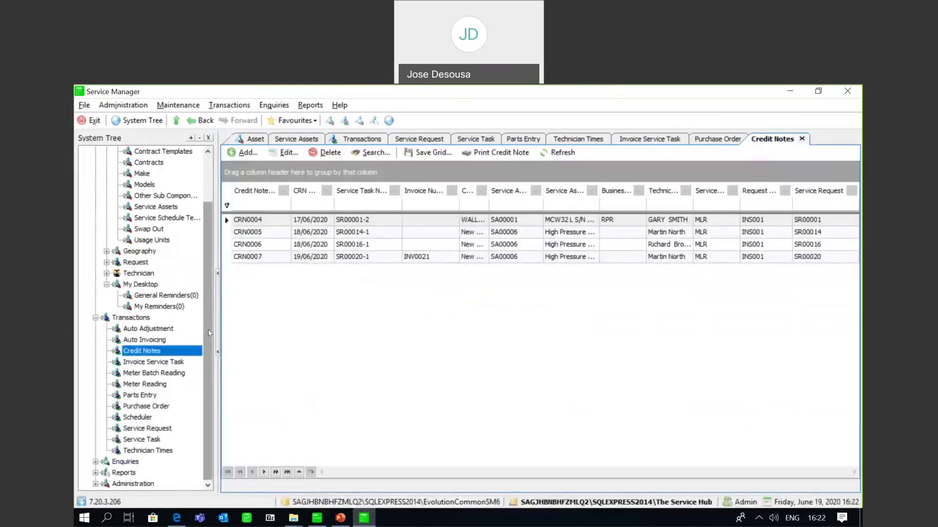
left_click(159, 439)
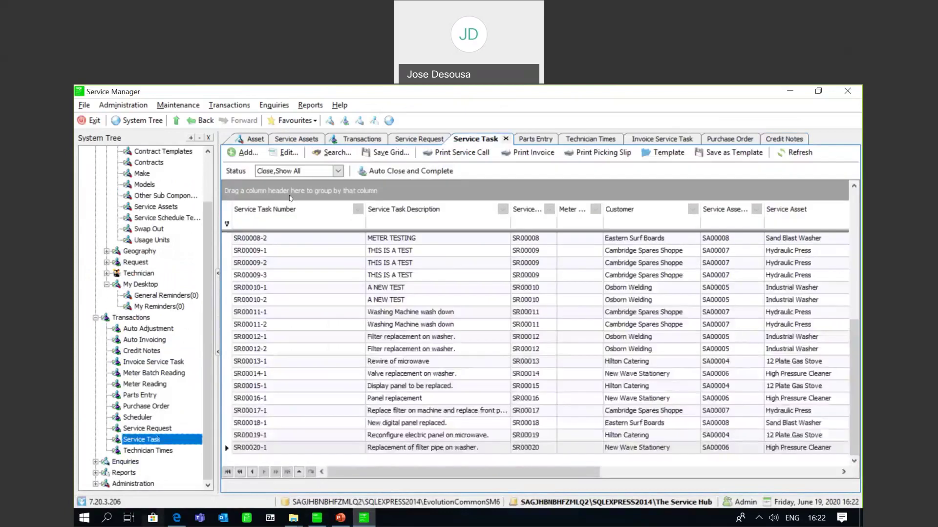
left_click(166, 429)
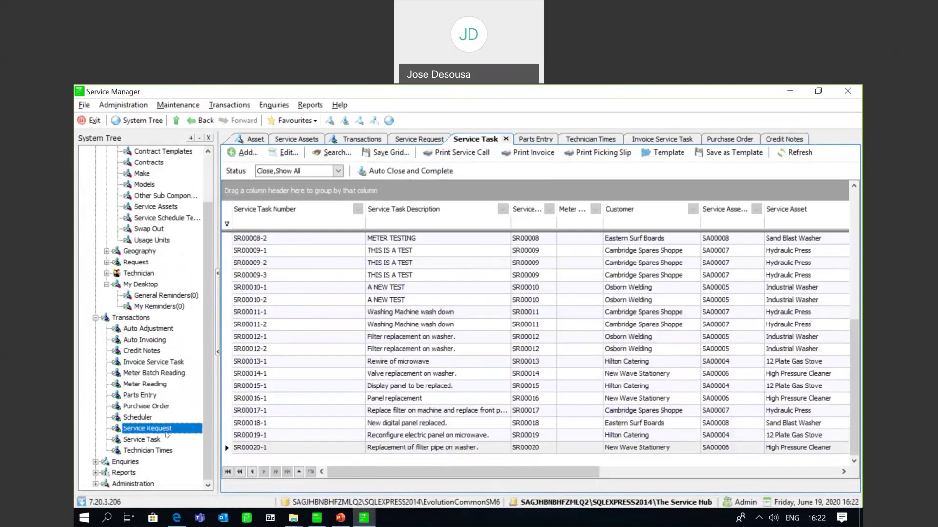
left_click(240, 153)
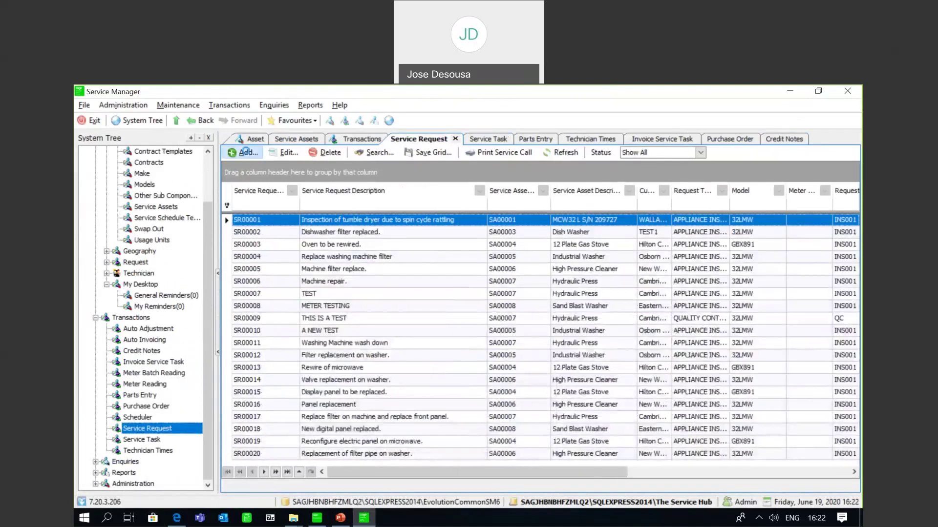
left_click(418, 205)
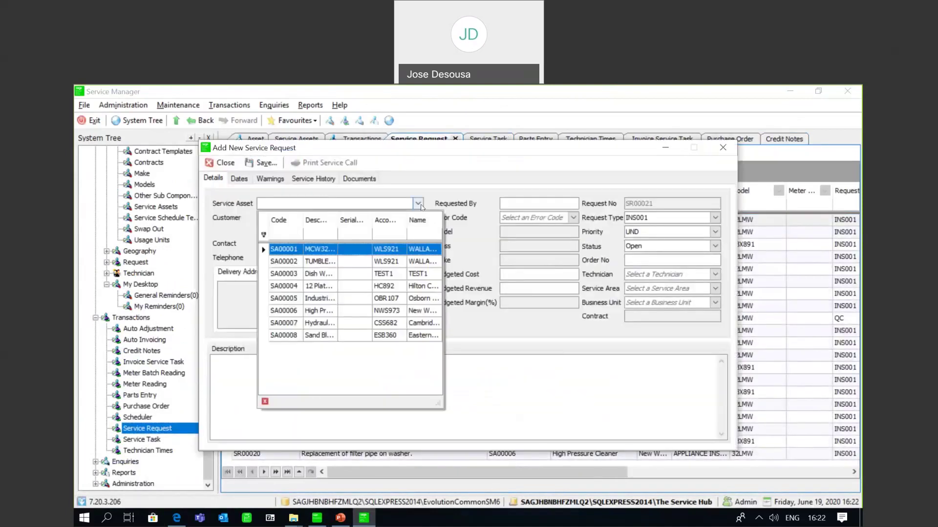
left_click(336, 299)
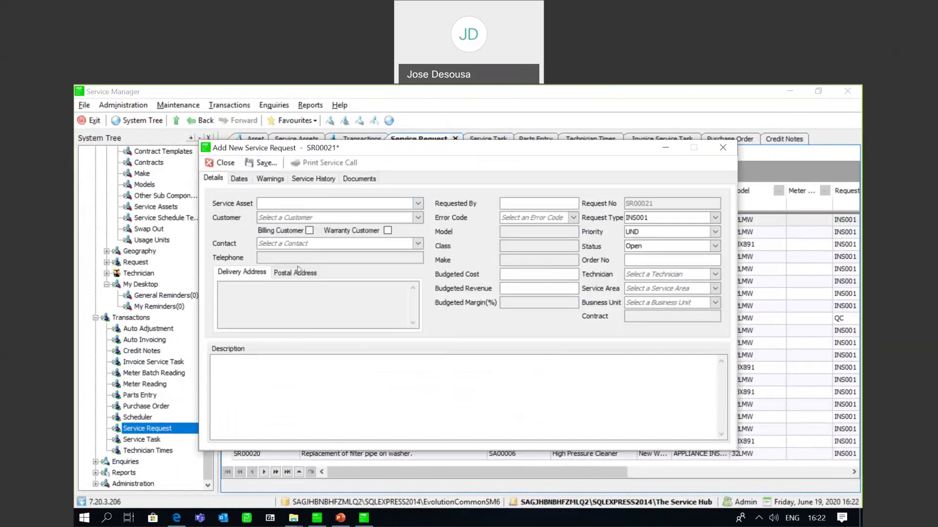
Describe the new service request as "Panel replacement"
left_click(247, 380)
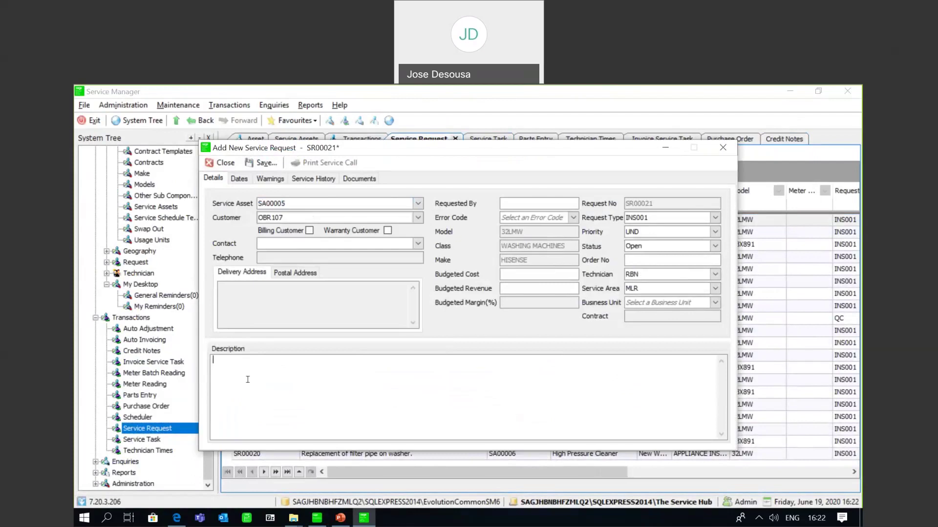
type("Pa")
type("nel repl")
type("ace")
type("mnet")
key("BackSpace")
key("BackSpace")
key("BackSpace")
type("nt")
Save the service request with its Service Call Report printed, and close the report preview
left_click(271, 167)
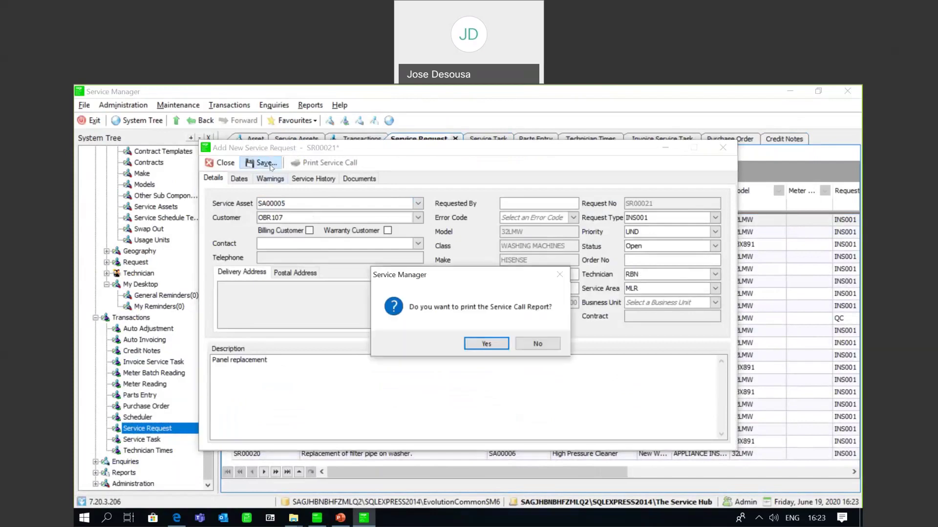
left_click(483, 343)
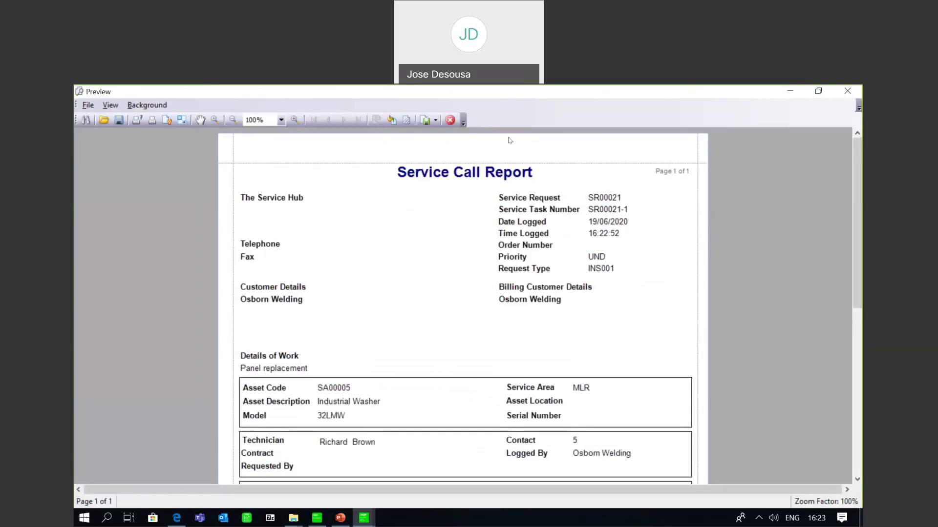
left_click(450, 121)
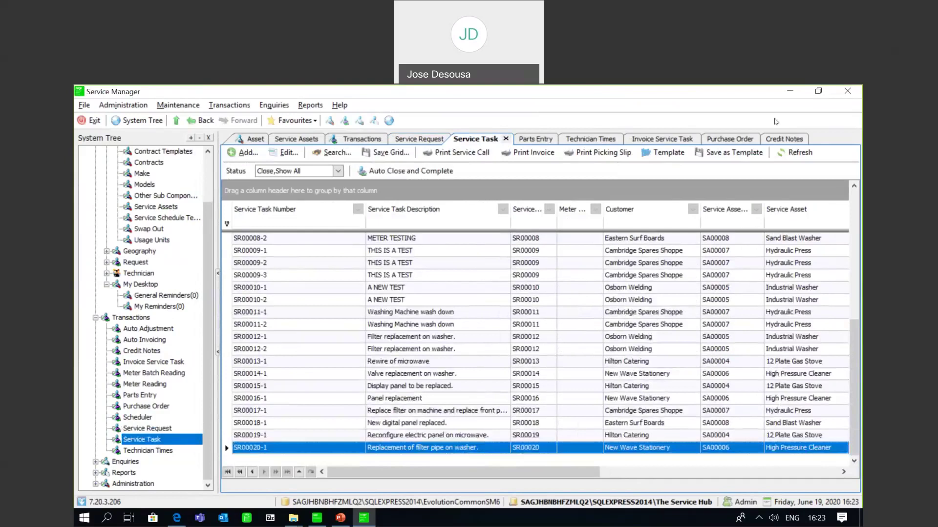
Open service task SR00021-1 and add a stock line for BLT291 with quantity 6 and confirmed quantity 6
left_click_drag(851, 208, 854, 340)
left_click(430, 448)
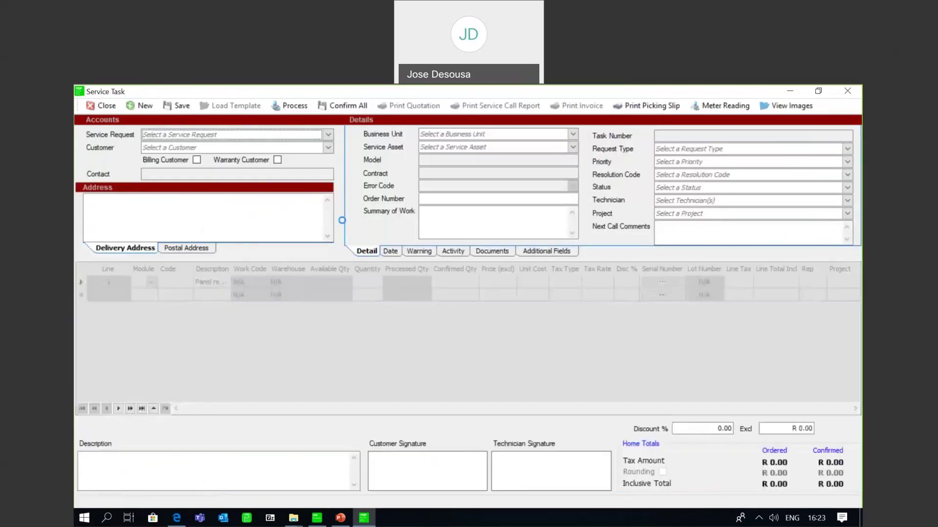
left_click(156, 284)
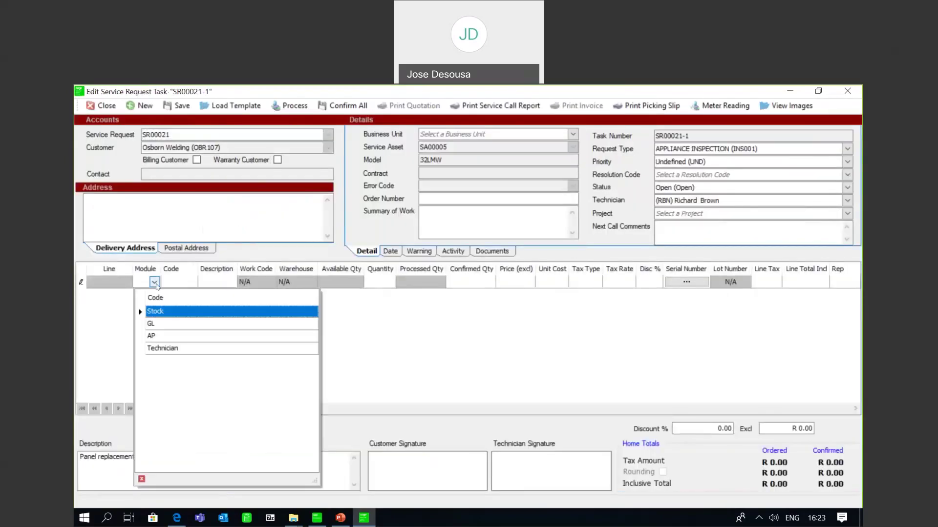
left_click(155, 313)
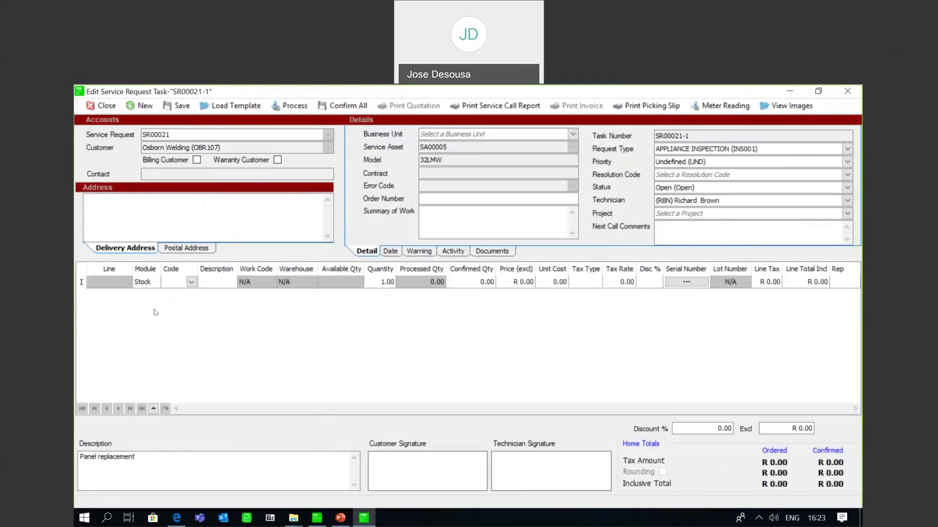
left_click(191, 282)
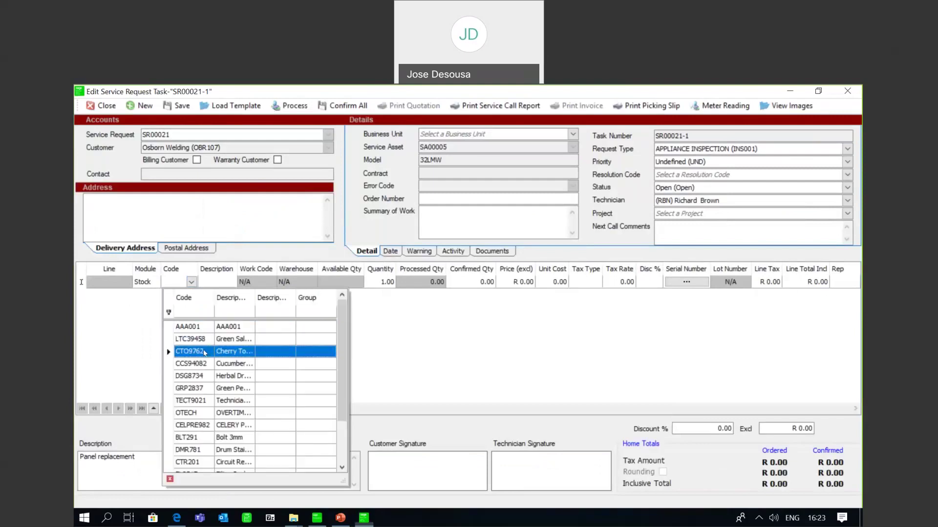
left_click(209, 438)
key("Tab")
type("6")
key("Tab")
type("6")
key("Tab")
key("Tab")
key("Tab")
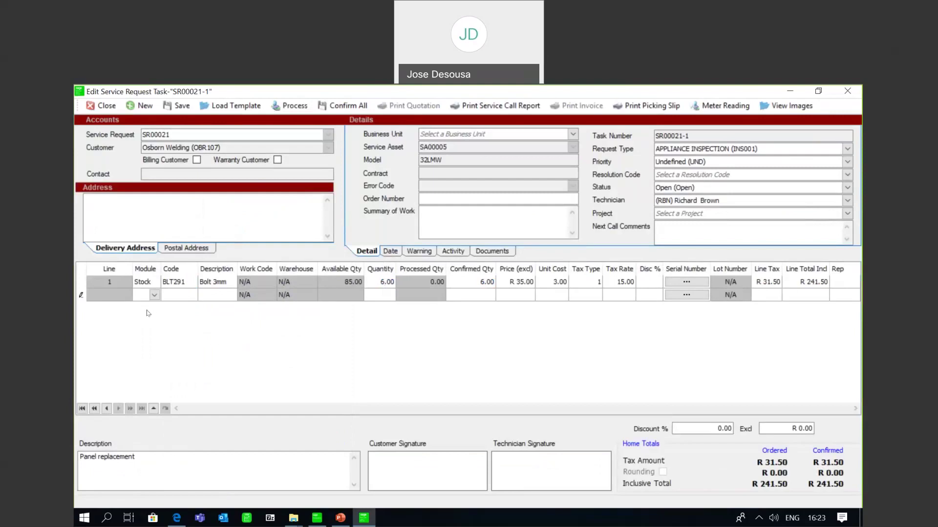
Add a second stock line for item CTR201 with quantity 4 and confirmed quantity 4
left_click(154, 295)
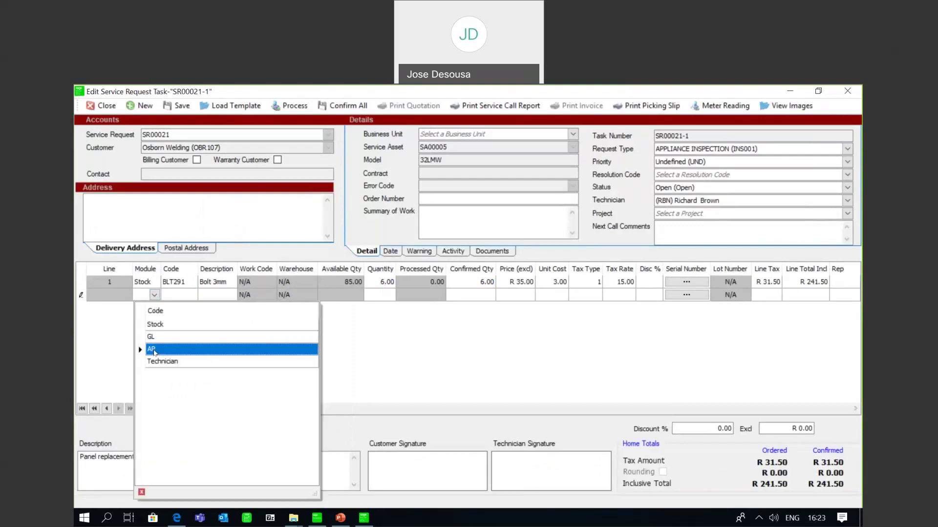
left_click(163, 327)
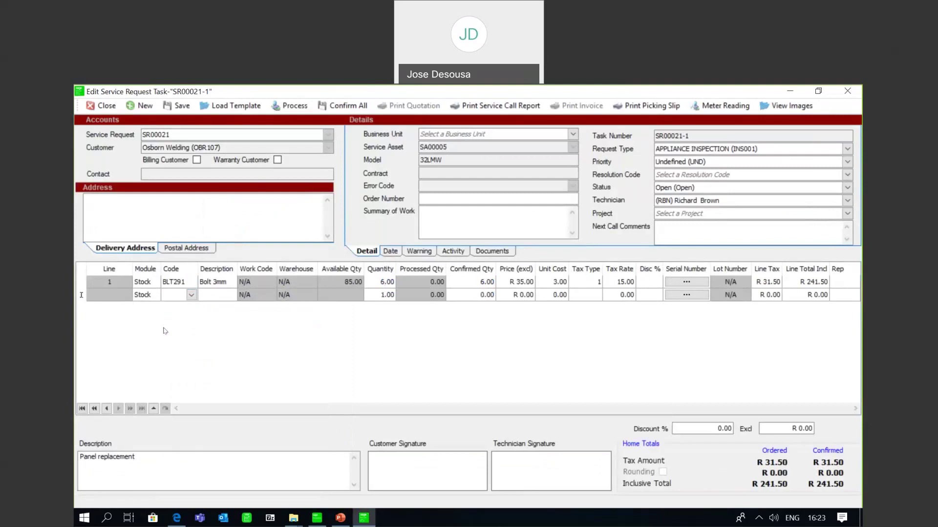
left_click(190, 295)
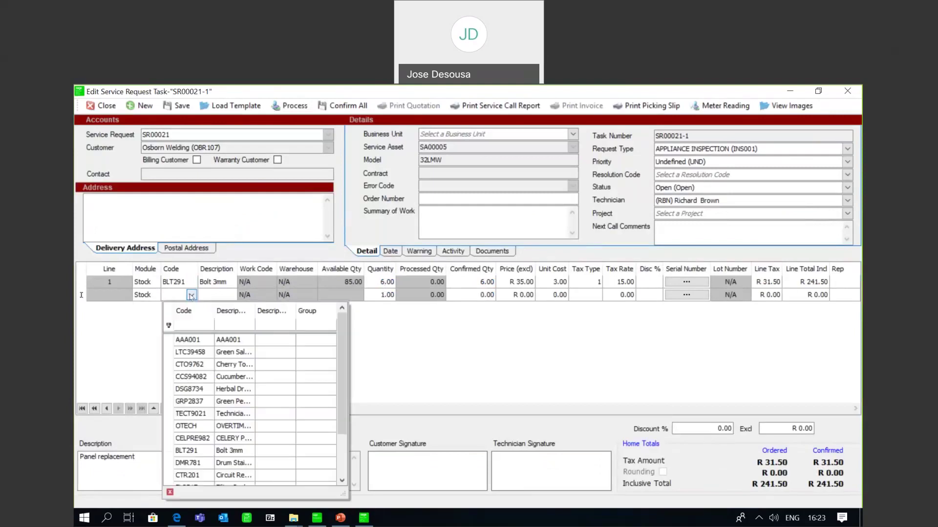
left_click(229, 473)
key("Tab")
type("4")
key("Tab")
type("4")
key("Tab")
key("Tab")
key("Tab")
key("Tab")
key("Tab")
key("Tab")
key("Tab")
key("Tab")
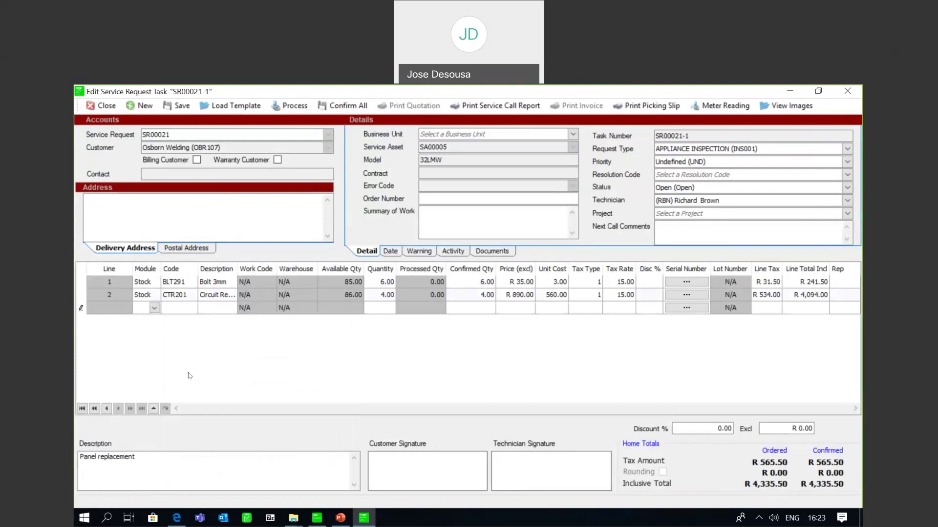
Add a technician line for WLM with work code OT and confirmed quantity 1, declining to increase the order quantity
left_click(154, 308)
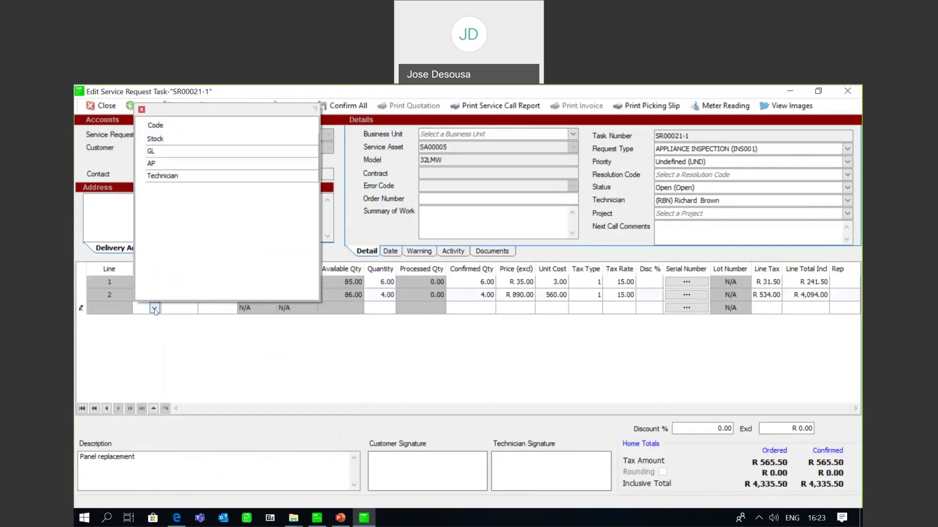
left_click(191, 175)
left_click(180, 309)
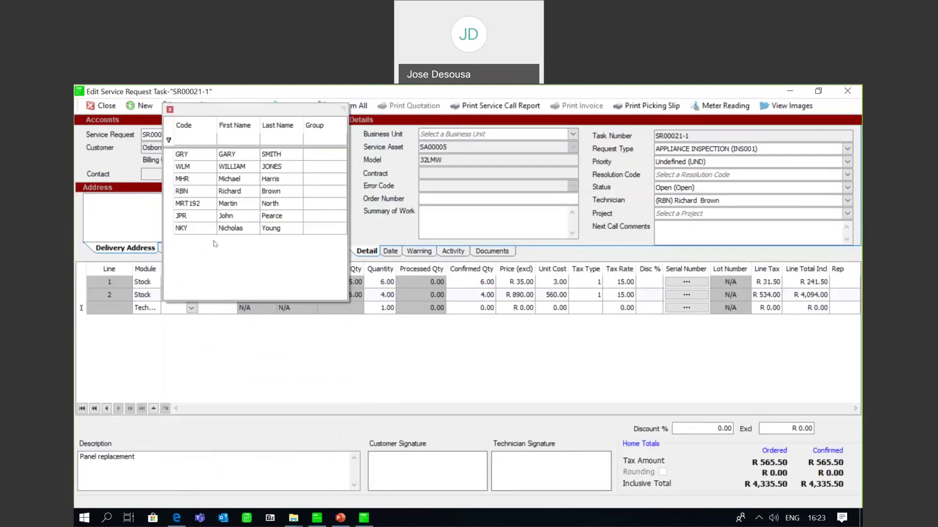
left_click(249, 169)
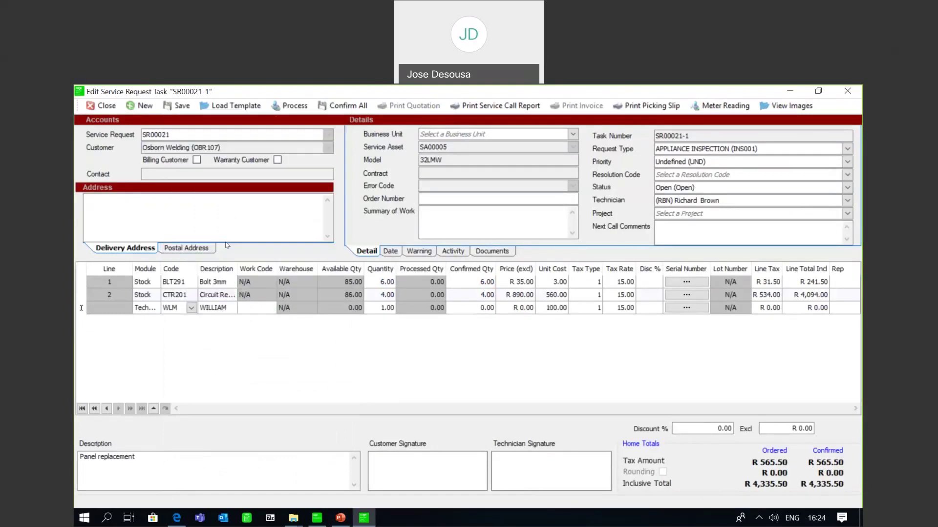
left_click(249, 307)
left_click(324, 146)
left_click(452, 312)
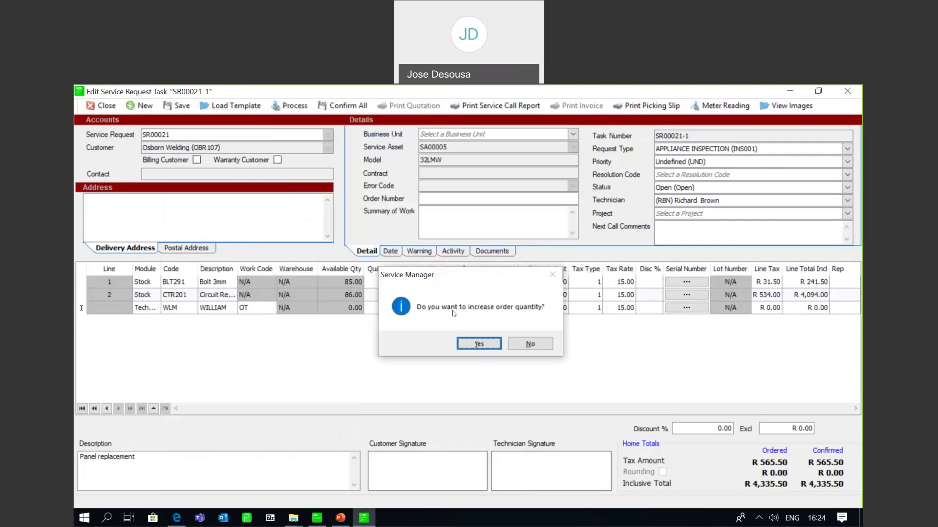
left_click(531, 342)
key("Tab")
key("Tab")
key("Tab")
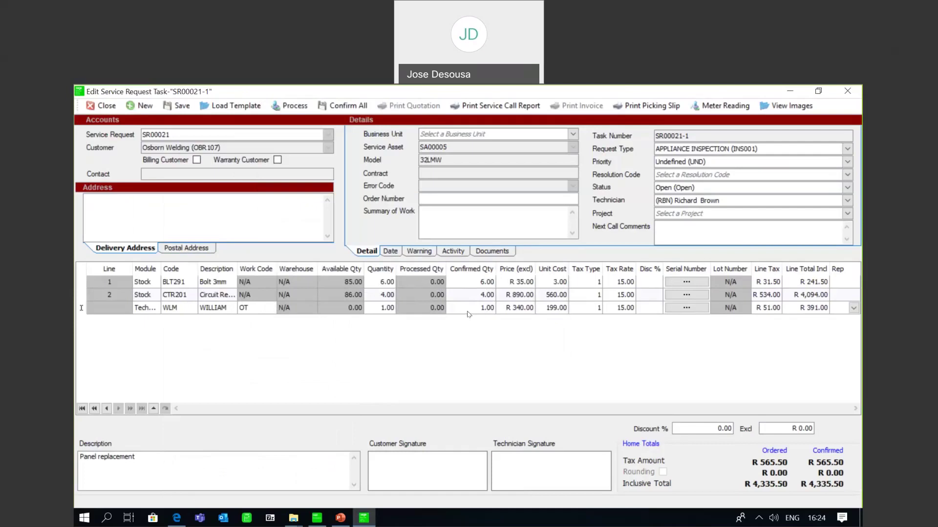
Save the service task, answering the picking slip prompt, and try to process it
left_click(177, 110)
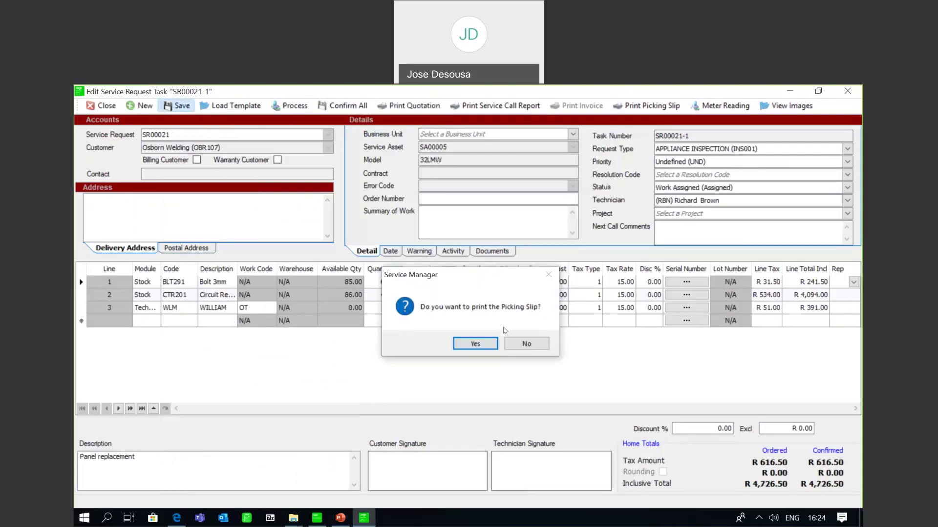
key("Return")
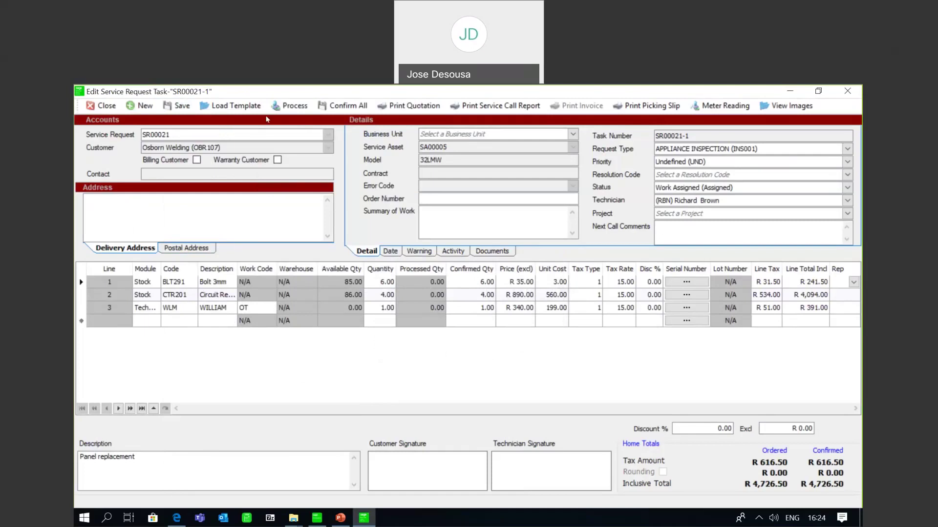
left_click(292, 107)
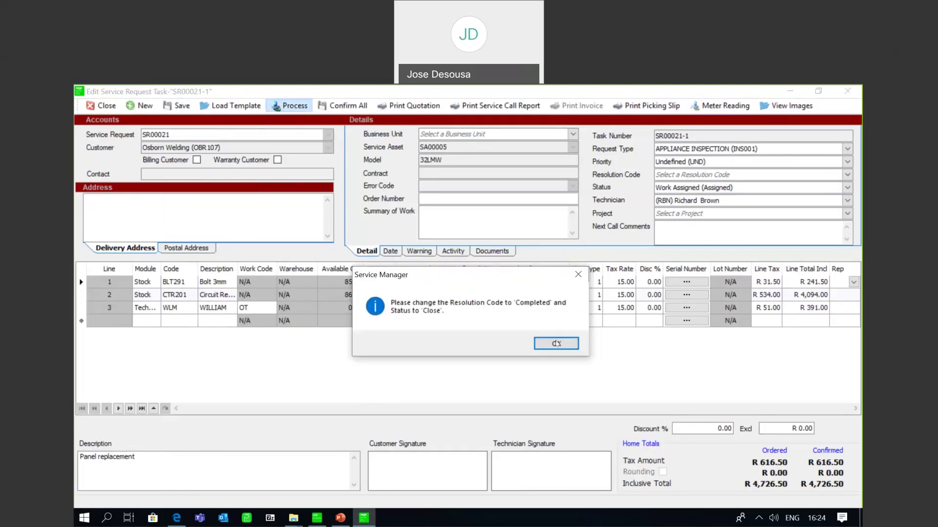
left_click(556, 342)
Set the task's status to Close and its resolution code to Completed, and save it without printing the picking slip
left_click(843, 187)
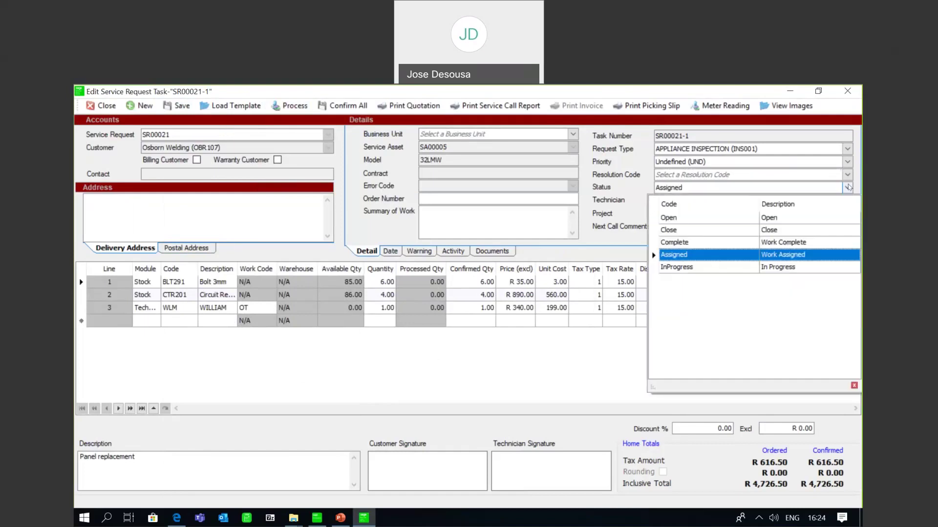
left_click(754, 229)
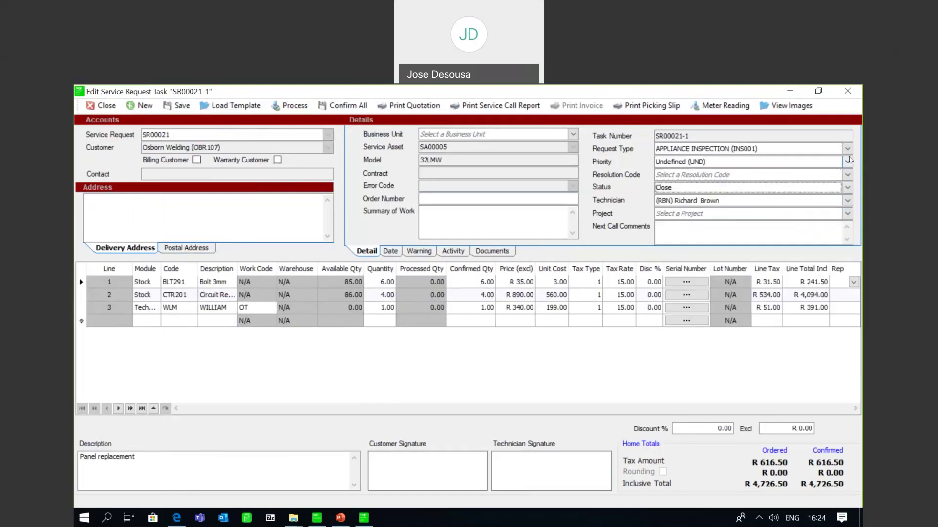
left_click(847, 175)
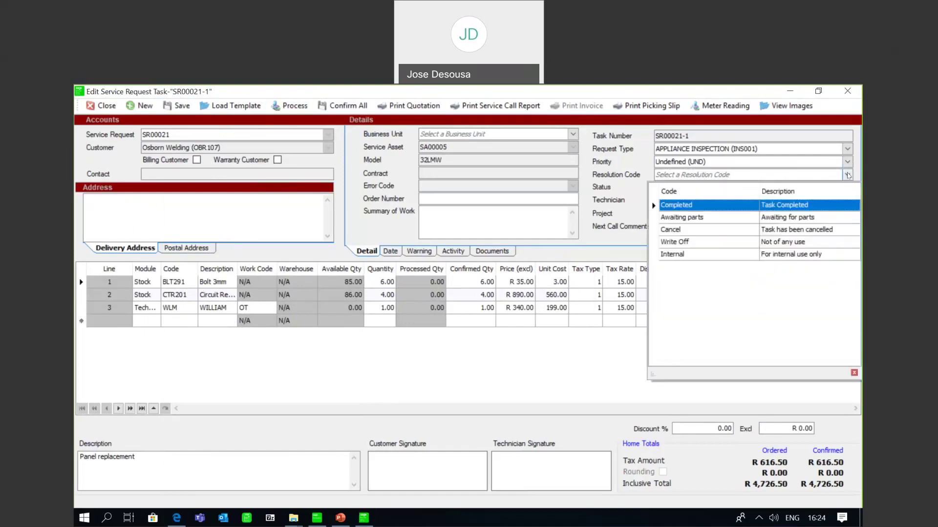
left_click(762, 206)
left_click(176, 106)
left_click(288, 106)
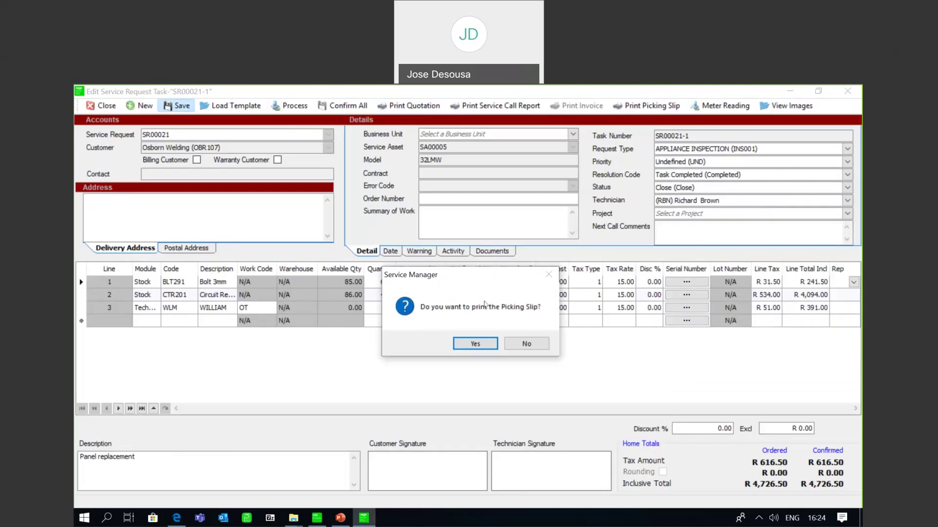
left_click(527, 344)
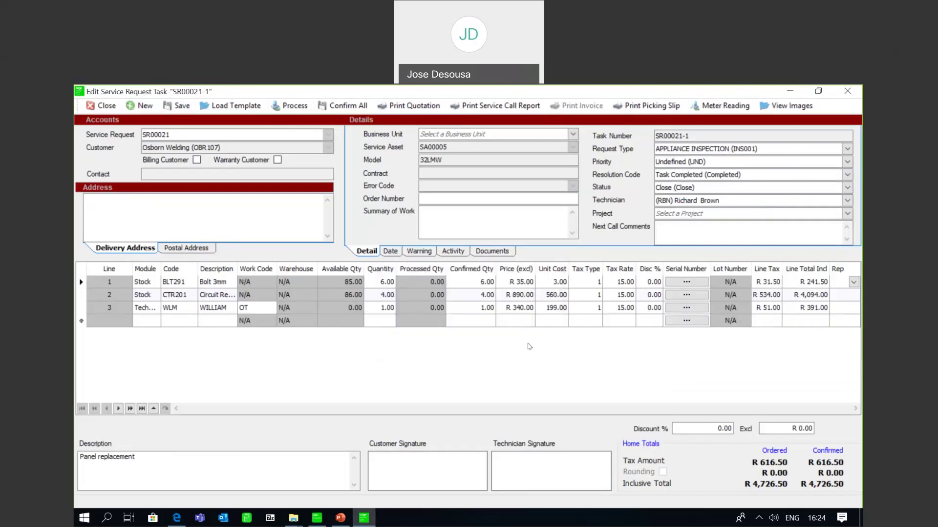
Process service task SR00021-1, closing the associated service request as well, and bring up its tax invoice without a picking slip
left_click(300, 106)
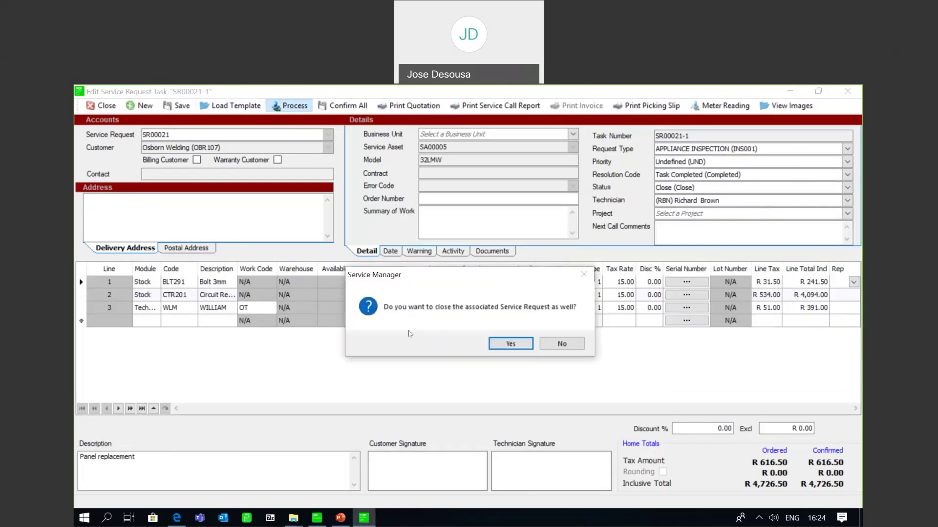
left_click(509, 344)
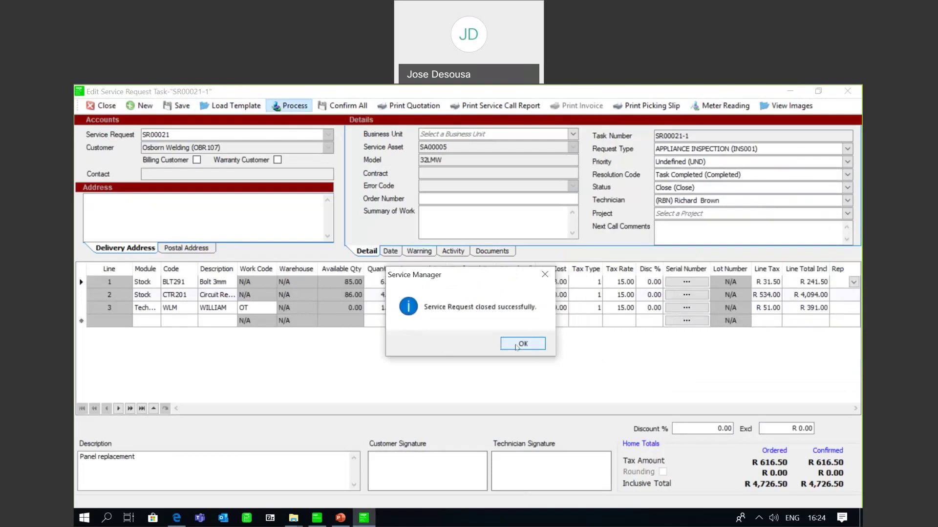
left_click(516, 345)
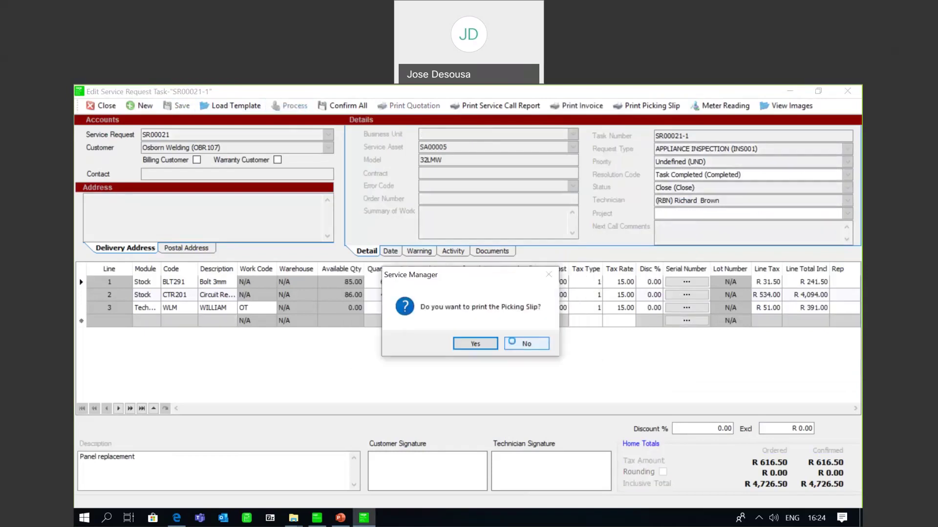
left_click(516, 344)
left_click(514, 345)
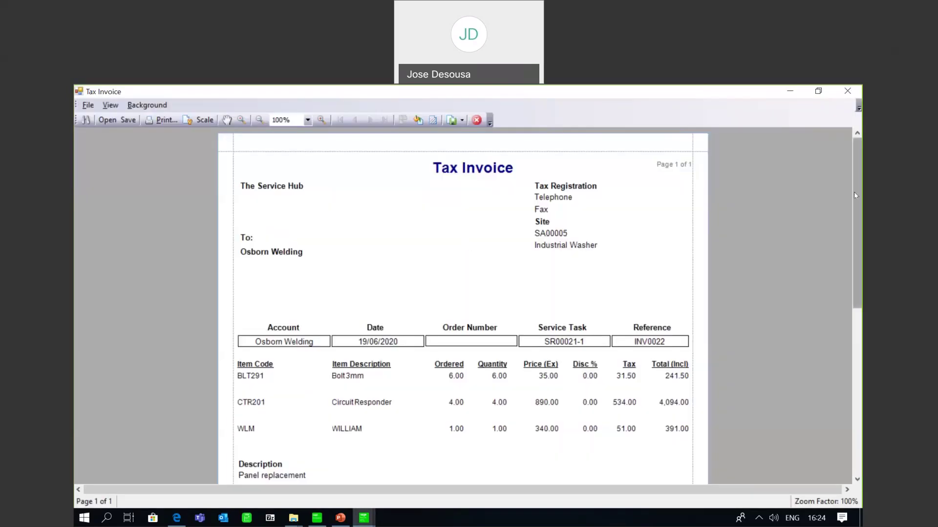
Review the tax invoice for SR00021-1 down to its description, and close both the preview and the task window
left_click_drag(856, 195, 858, 219)
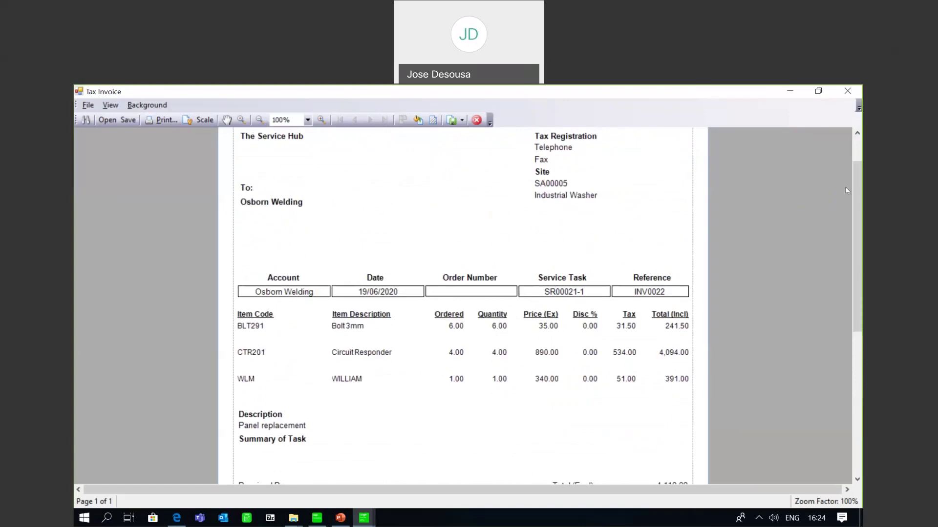
left_click_drag(853, 194, 856, 149)
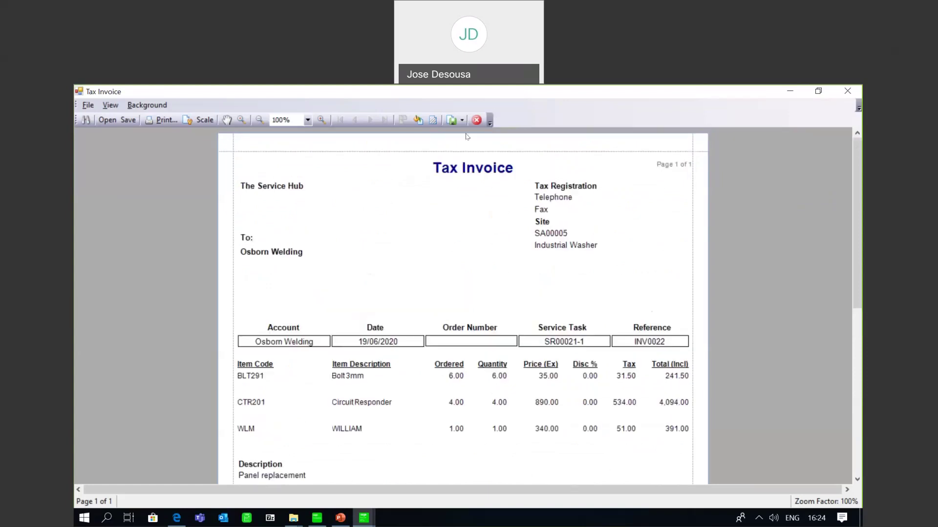
left_click(476, 121)
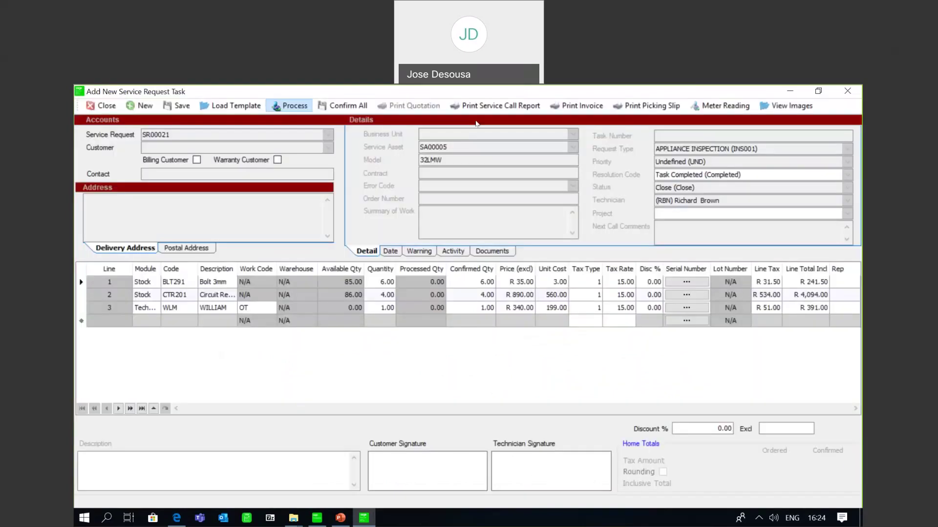
left_click(112, 107)
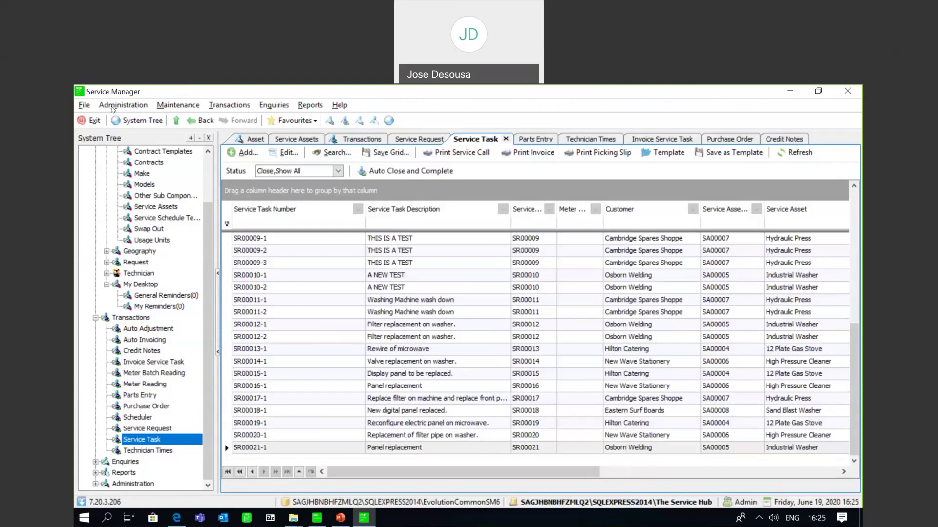
Start a new credit note for service task SR00021-1, declining to load it as a linked document
scroll(210, 244, "up", 1)
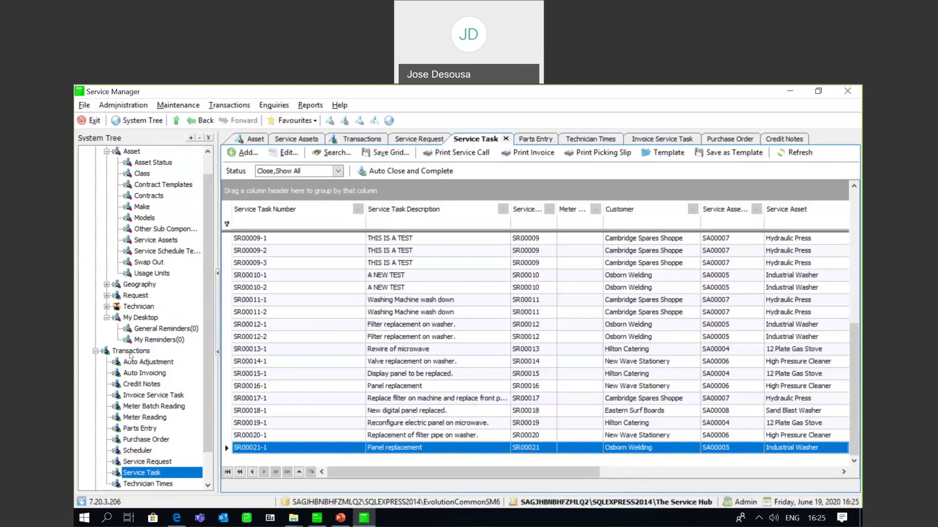
left_click(141, 385)
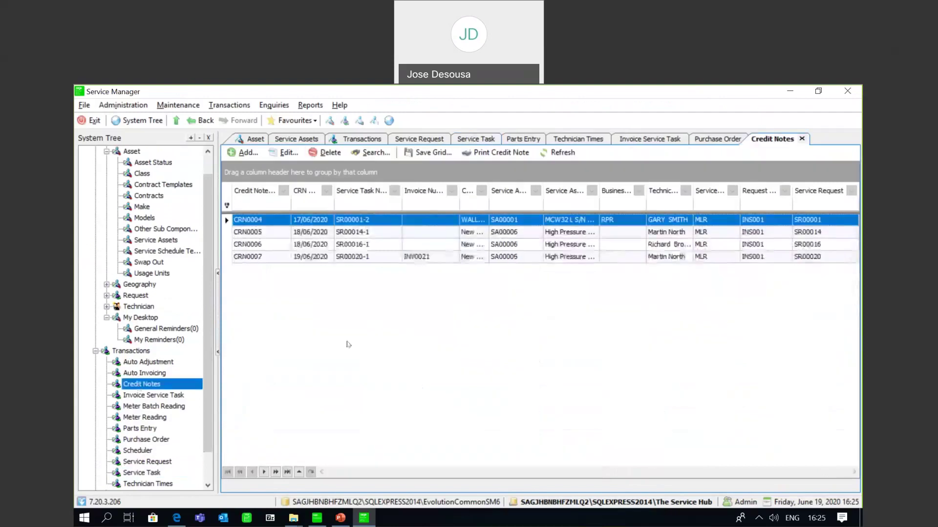
left_click(247, 152)
left_click(360, 140)
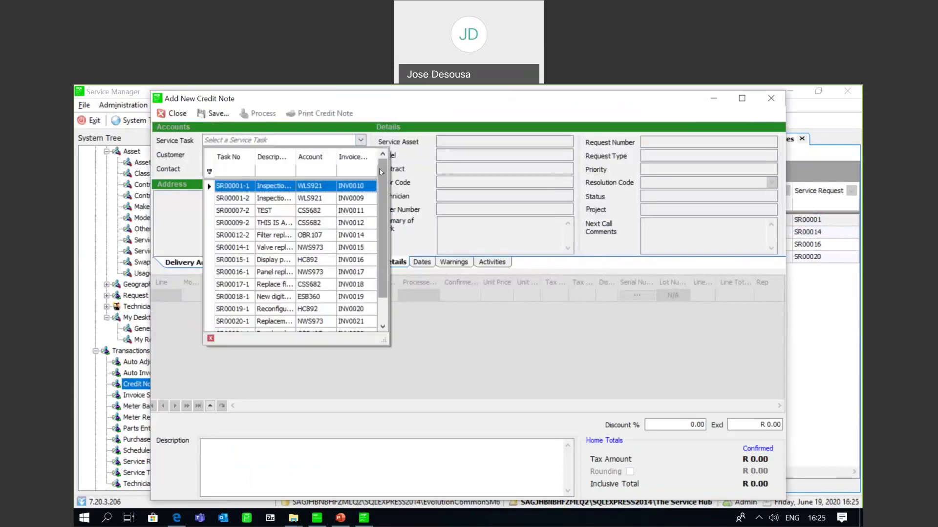
scroll(381, 201, "down", 1)
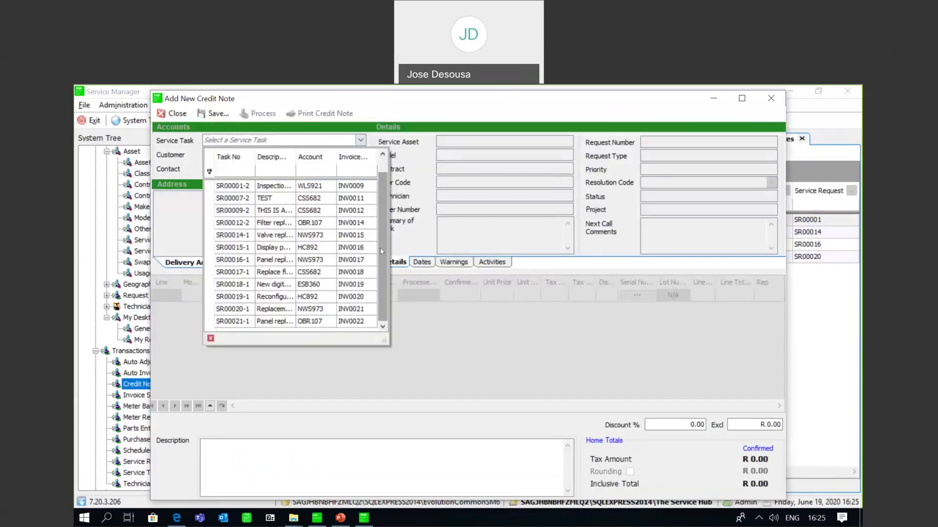
left_click(324, 321)
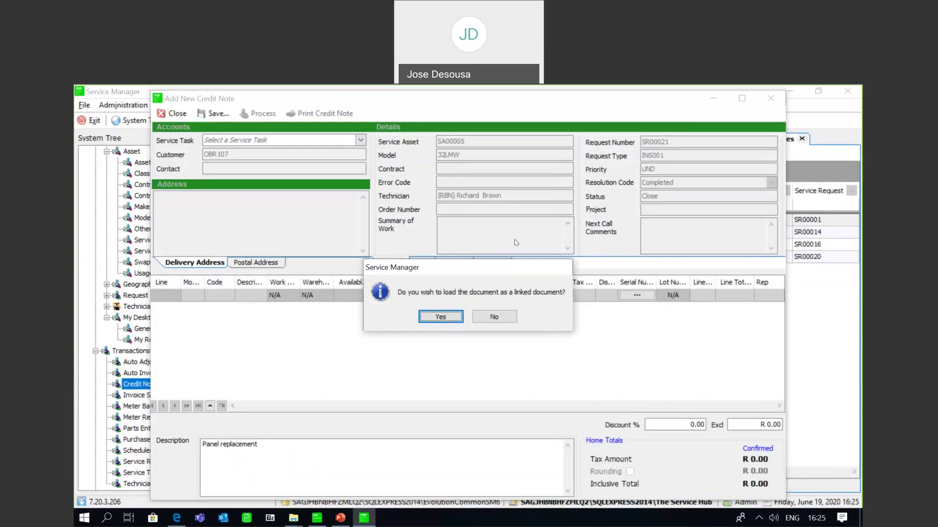
left_click(496, 318)
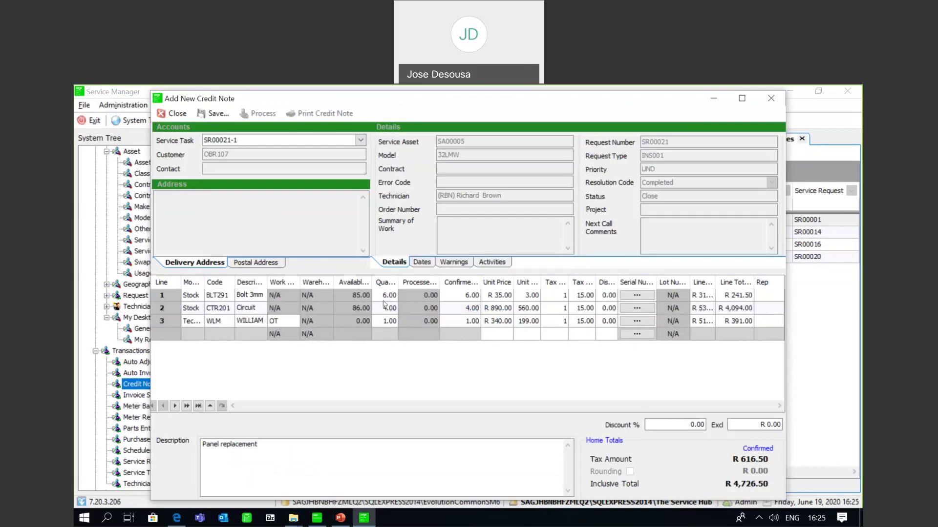
Set the credit note's confirmed quantities to 0 for BLT291 and 2 for CTR201
left_click(448, 294)
key("Tab")
key("Tab")
key("Tab")
key("Tab")
key("Tab")
left_click(461, 308)
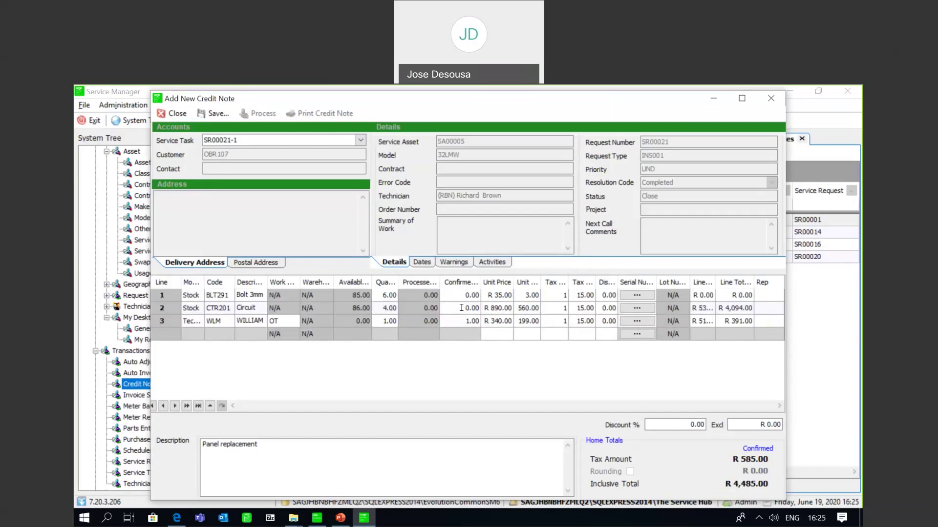
type("2")
key("Down")
key("Tab")
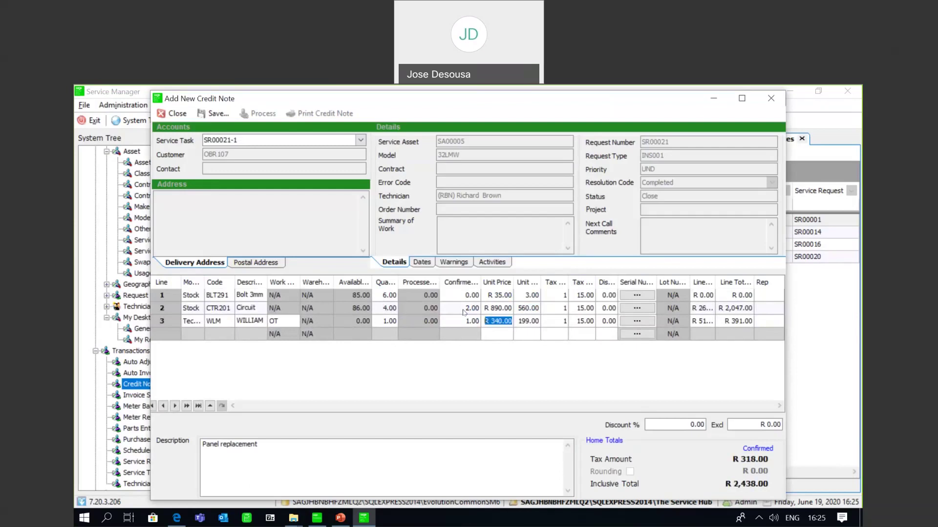
Save and process the credit note for SR00021-1, accepting the prompt to print it
left_click(214, 114)
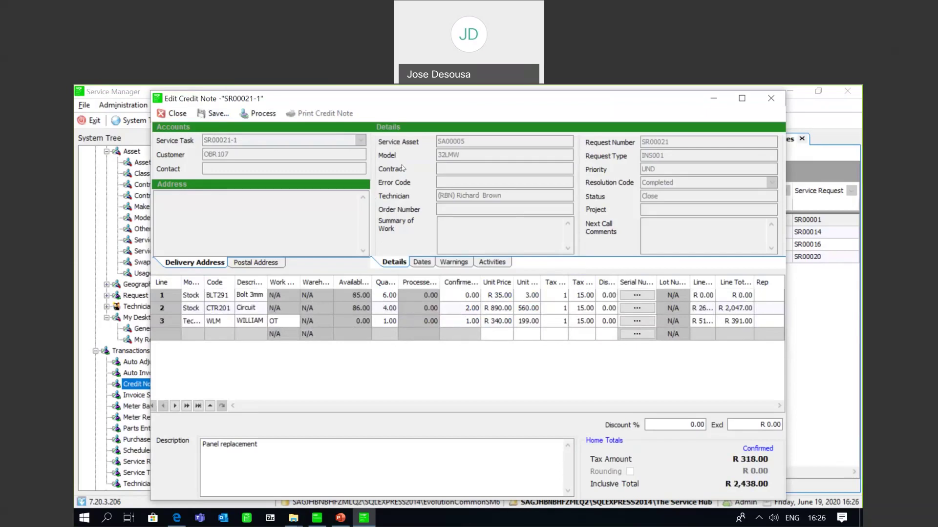
left_click(268, 115)
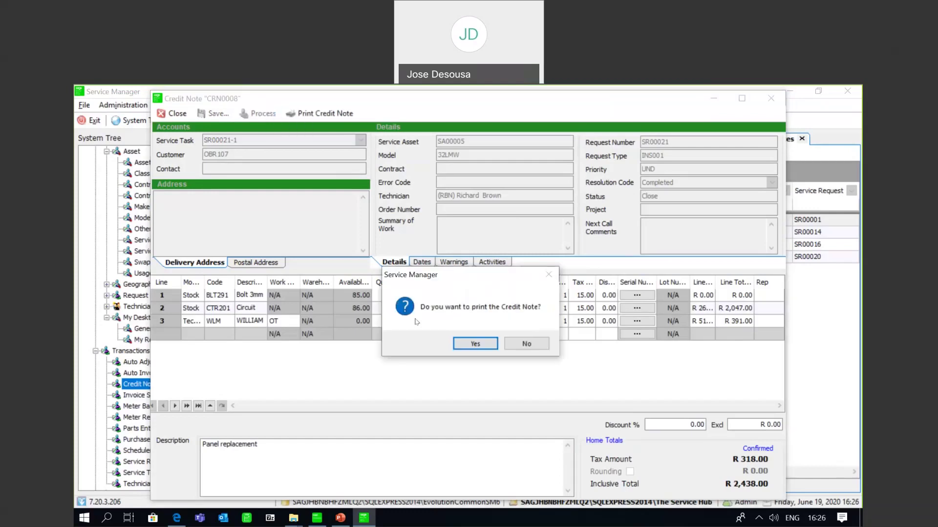
left_click(457, 342)
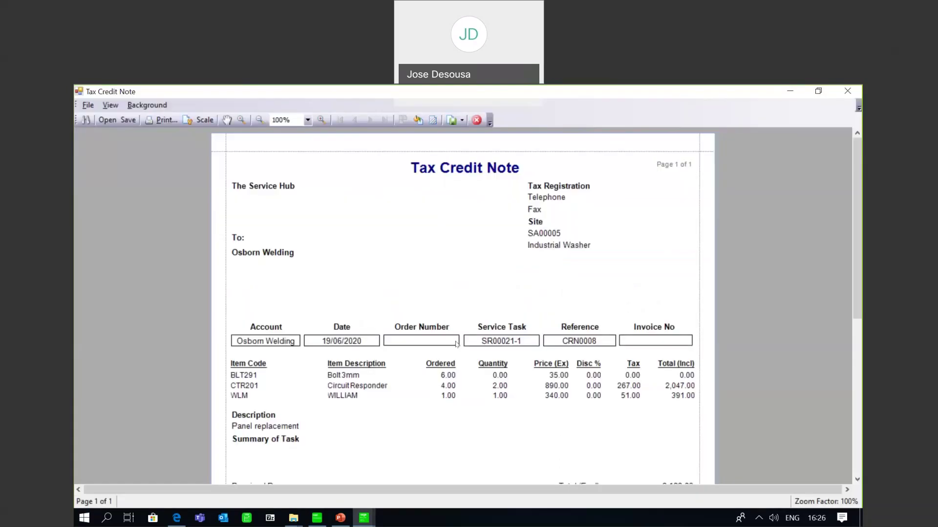
Review the tax credit note down to its totals, and close the preview and the credit note window
left_click_drag(858, 203, 838, 252)
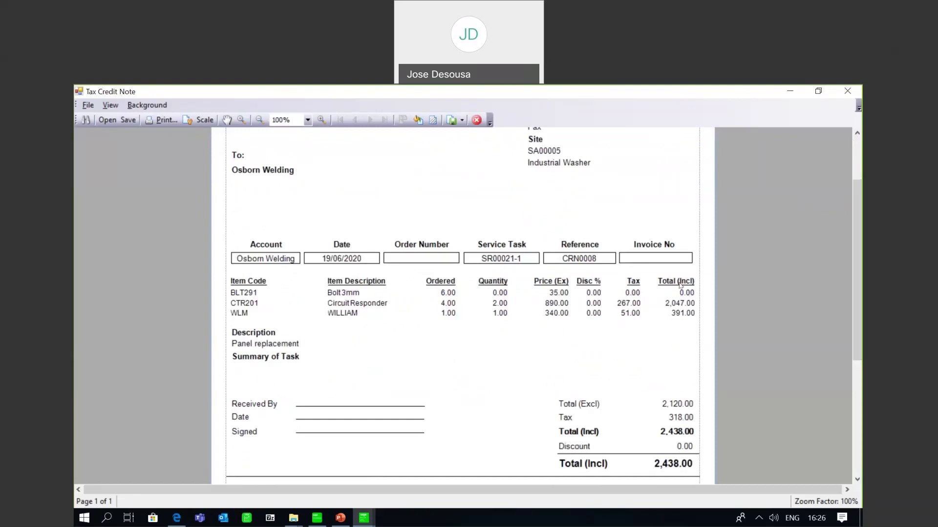
left_click_drag(859, 308, 860, 228)
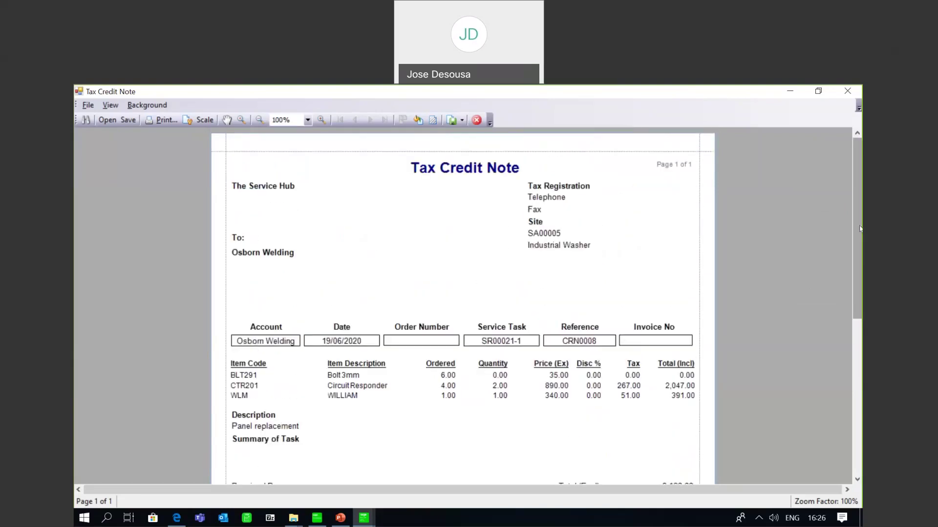
left_click(476, 120)
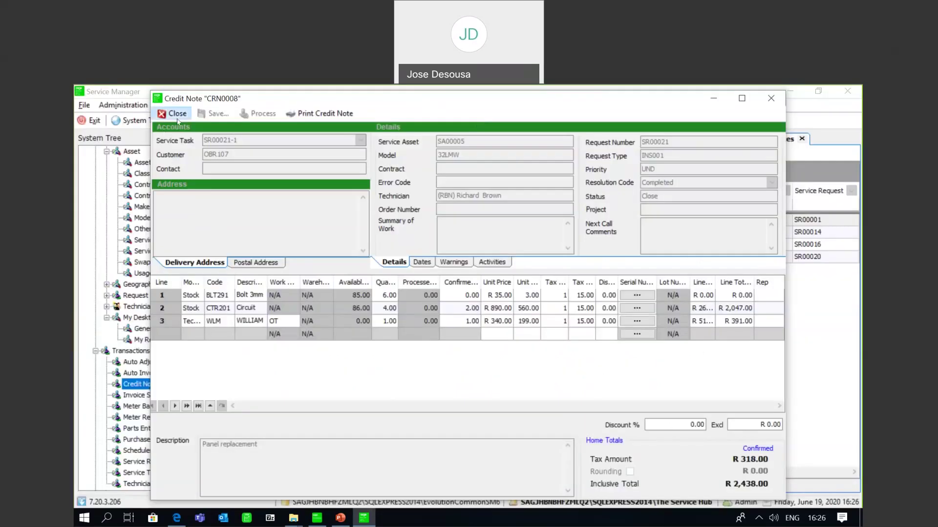
left_click(177, 115)
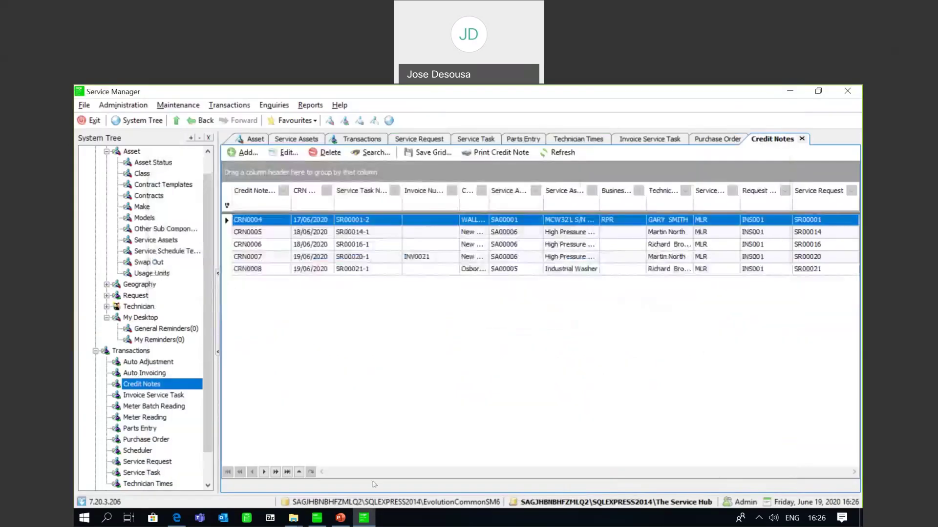
Switch to Sage Evolution, check Osborn Welding's transactions in the customer enquiry, and close the enquiry
left_click(320, 522)
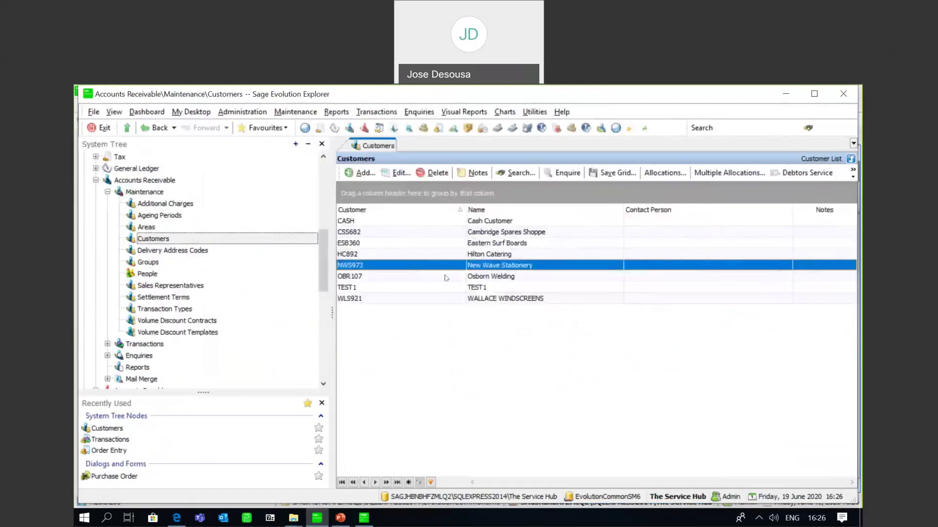
left_click(446, 278)
right_click(446, 278)
left_click(458, 360)
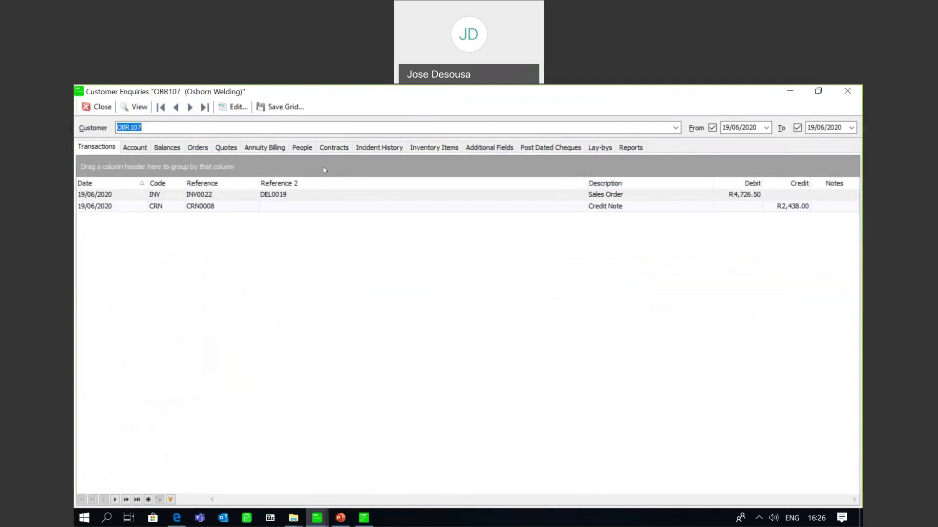
left_click(98, 107)
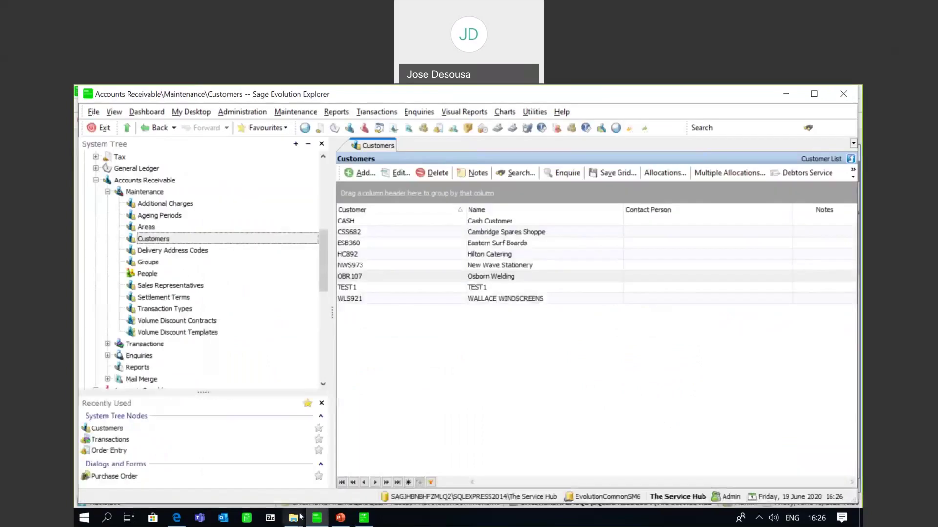
Switch back to Service Manager and start a new credit note for service task SR00018-1, loaded as an unlinked document
left_click(364, 519)
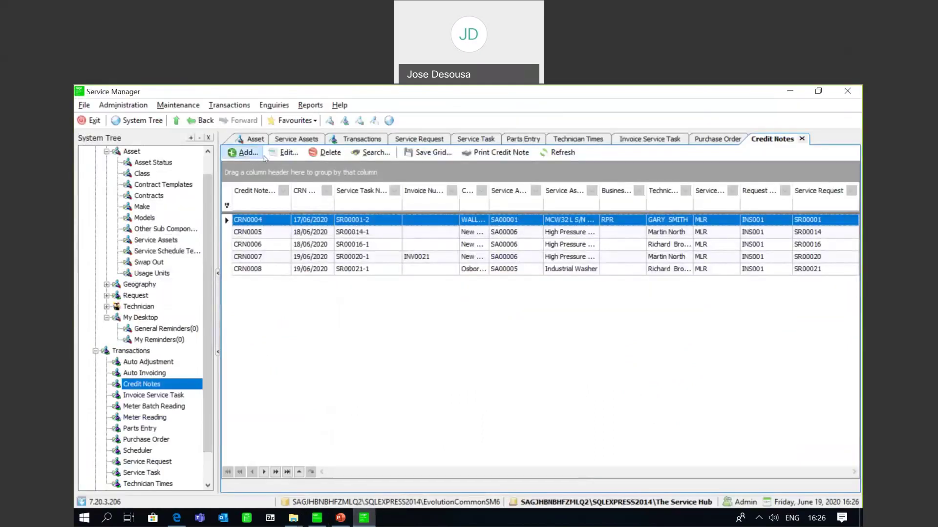
left_click(244, 153)
left_click(362, 141)
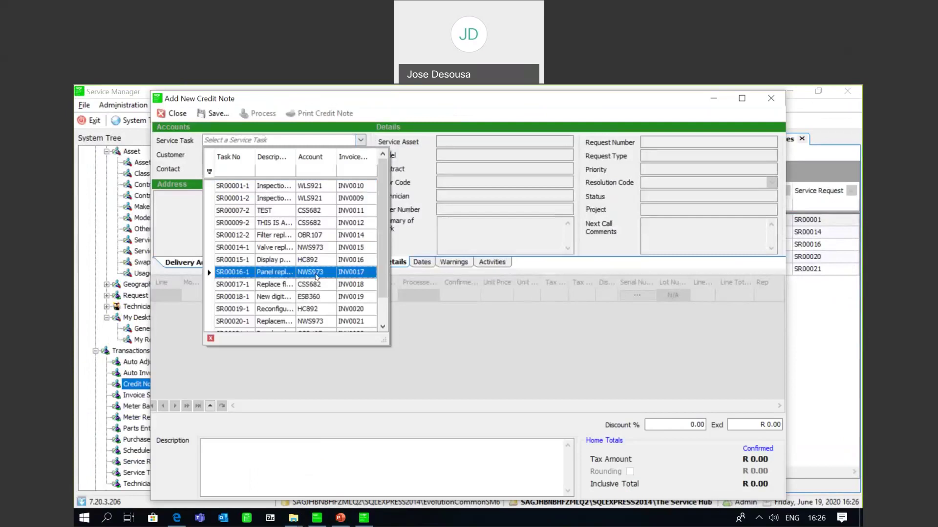
left_click(313, 302)
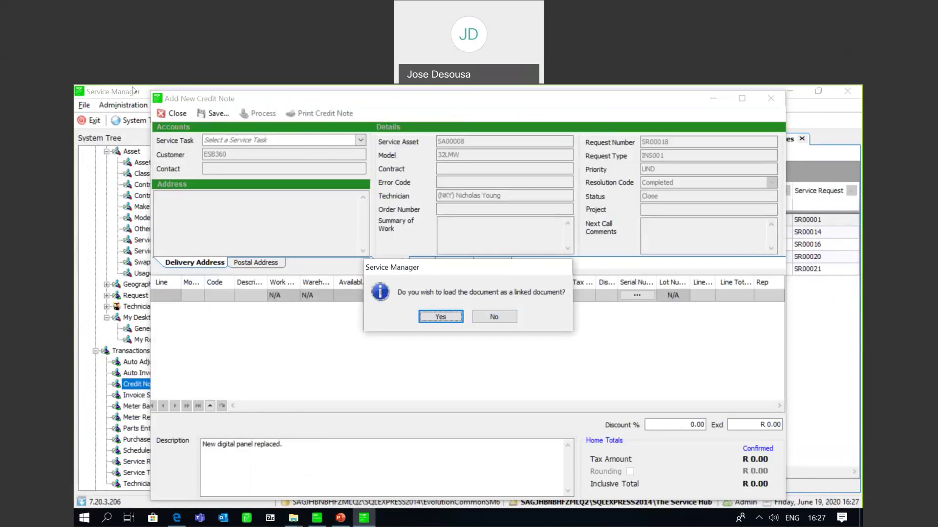
left_click(505, 321)
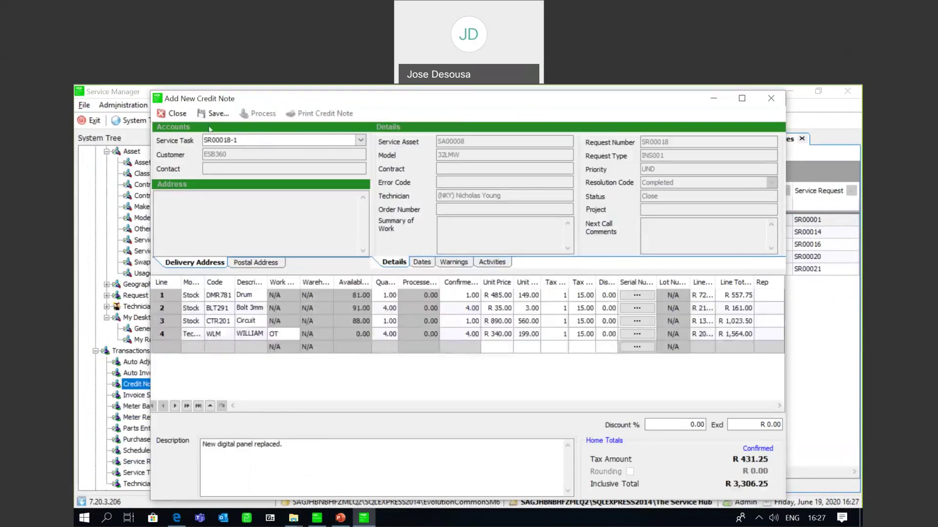
Close the new credit note without saving and open the Service Asset enquiry
left_click(174, 113)
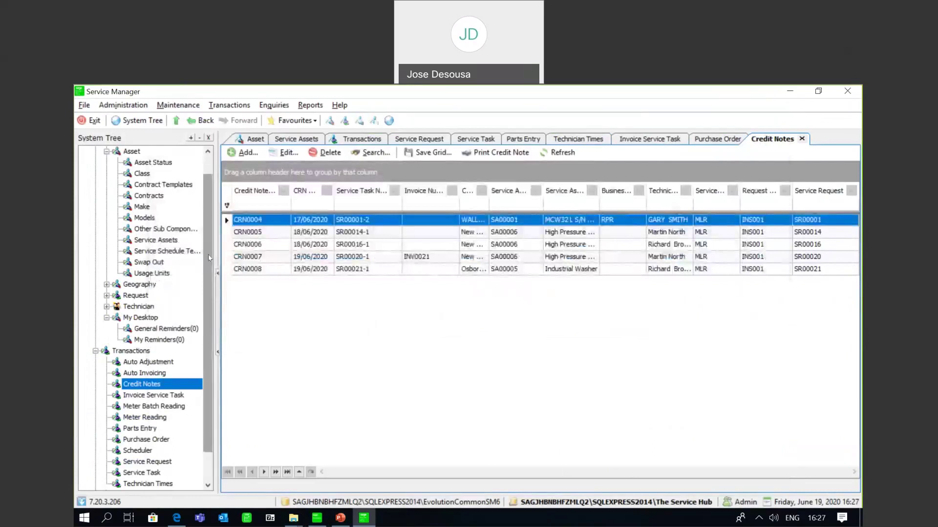
scroll(209, 260, "down", 1)
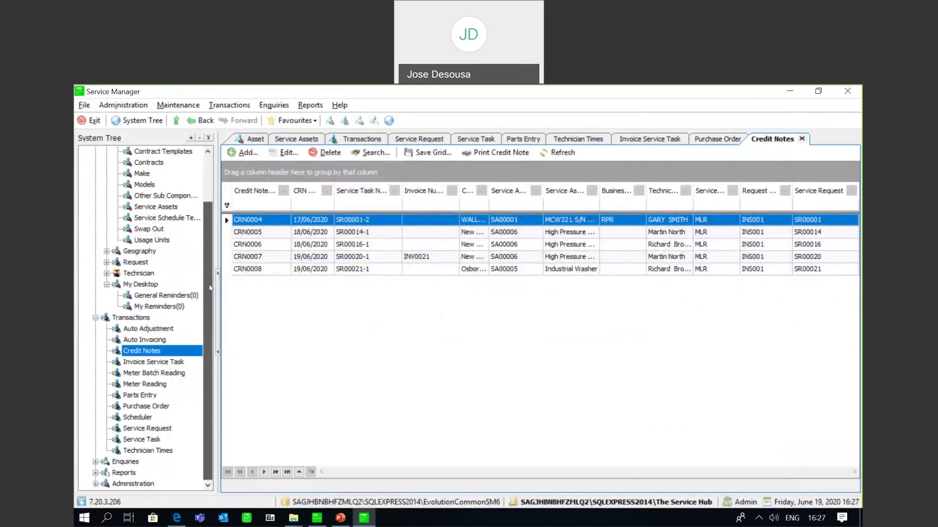
left_click(136, 463)
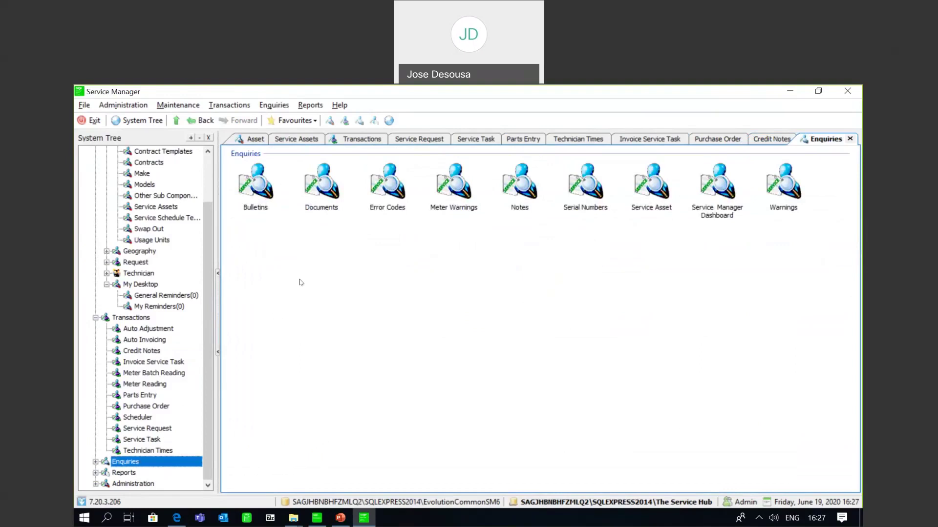
left_click(651, 203)
double_click(651, 203)
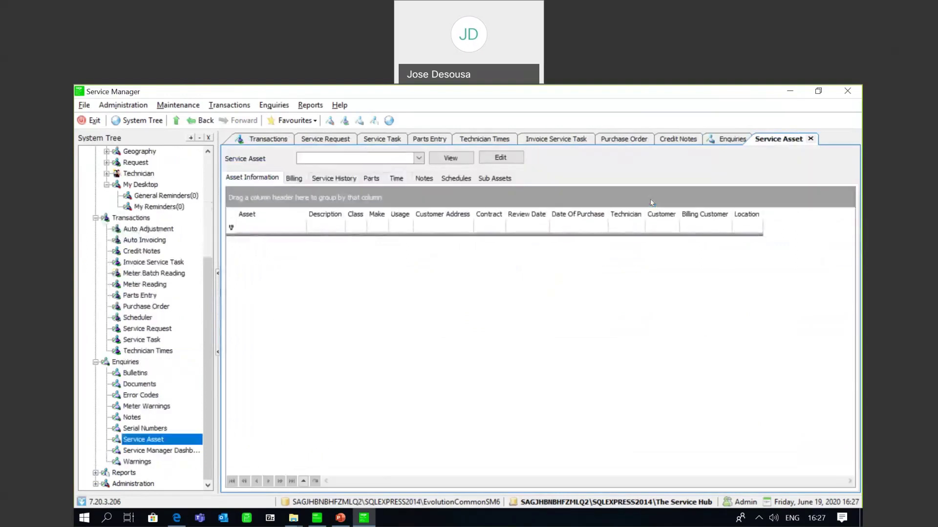
View the enquiry for the 12 Plate Gas Stove asset and check its service history and parts
left_click(419, 158)
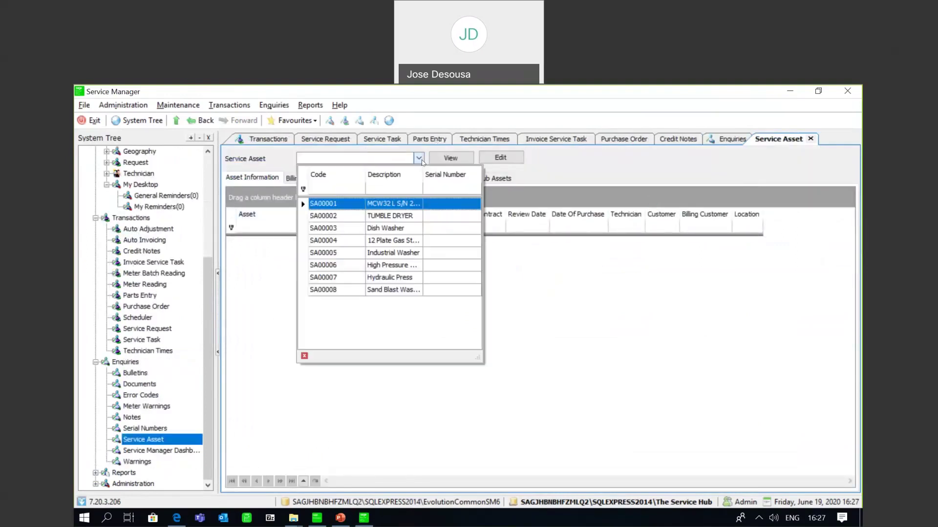
left_click(388, 246)
left_click(451, 158)
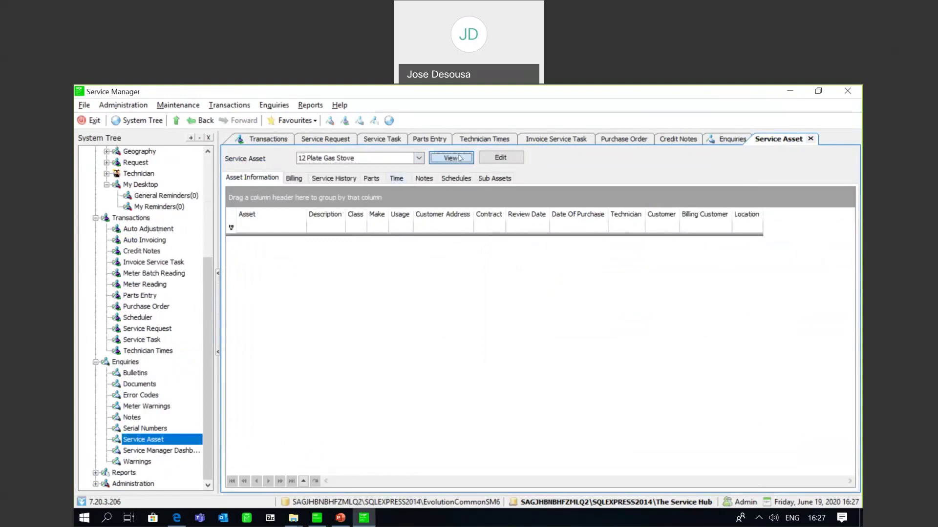
left_click(319, 180)
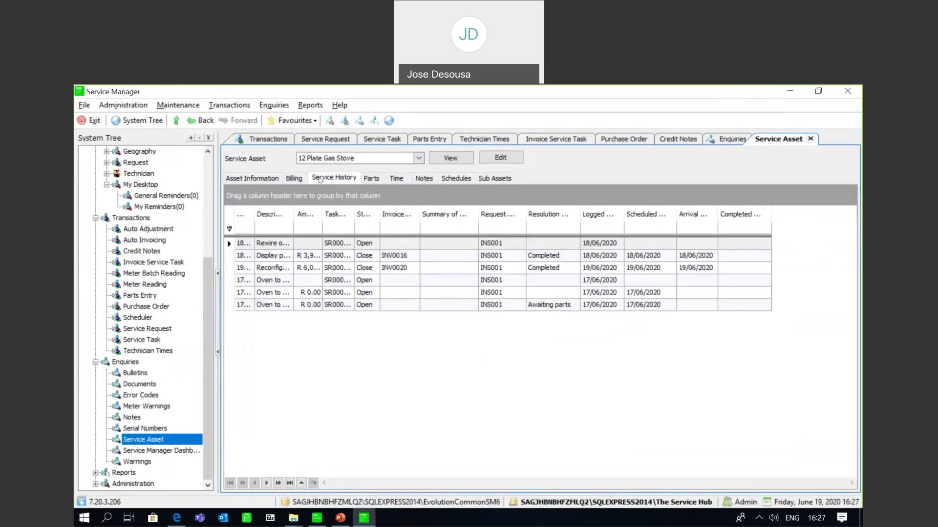
left_click(370, 179)
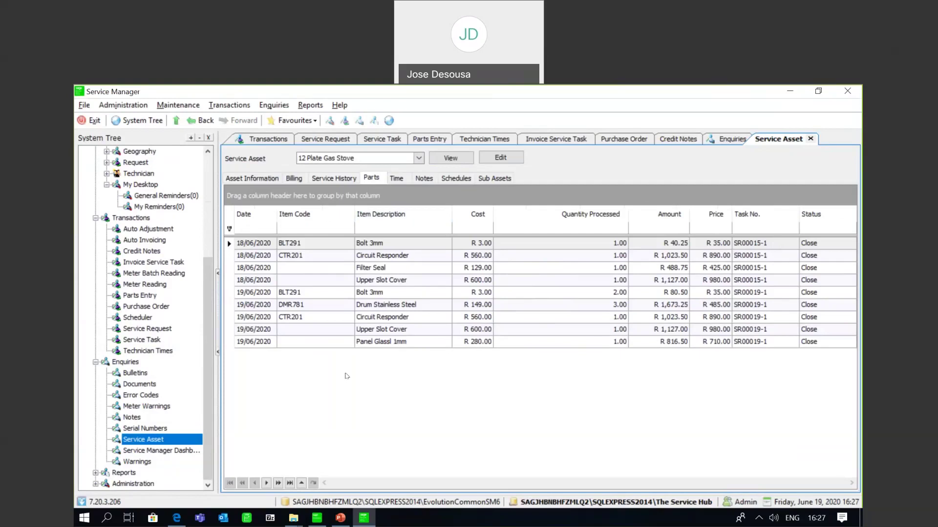
Return to the enquiries overview, collapse its branch in the system tree and show the available reports
left_click(126, 362)
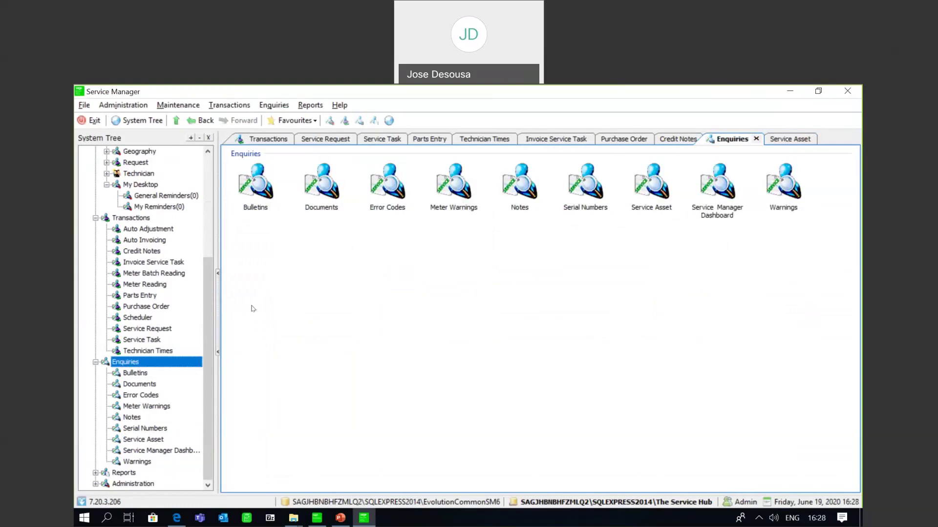
left_click(96, 363)
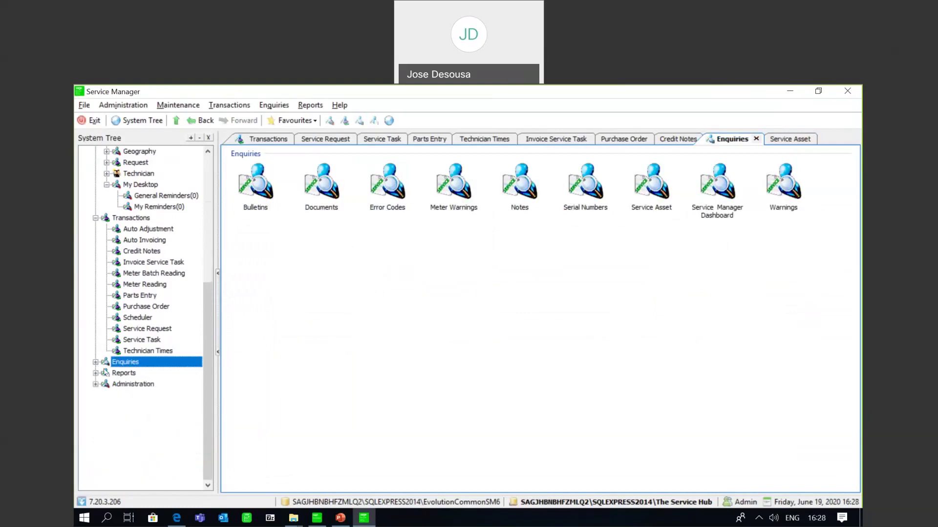
left_click(125, 374)
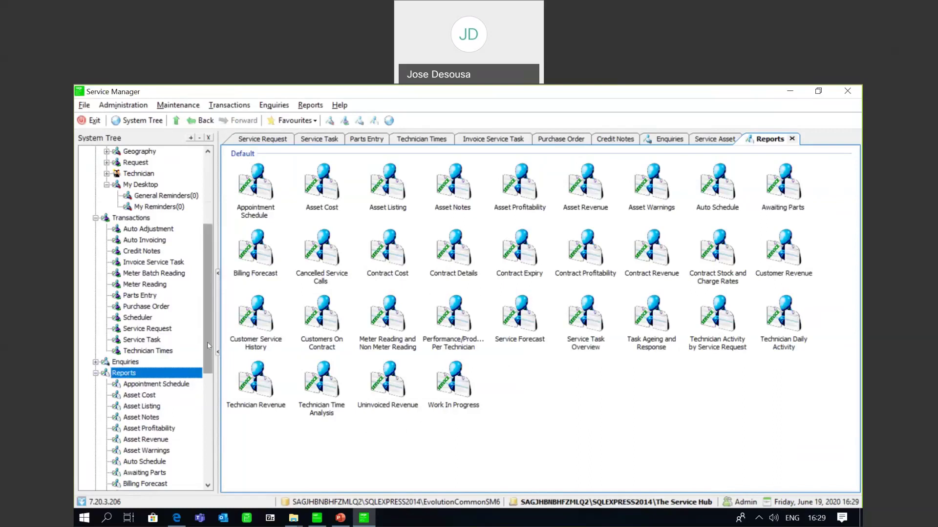
Open service task SR00013-1 for editing and examine its status and resolution code options
left_click_drag(207, 341, 204, 317)
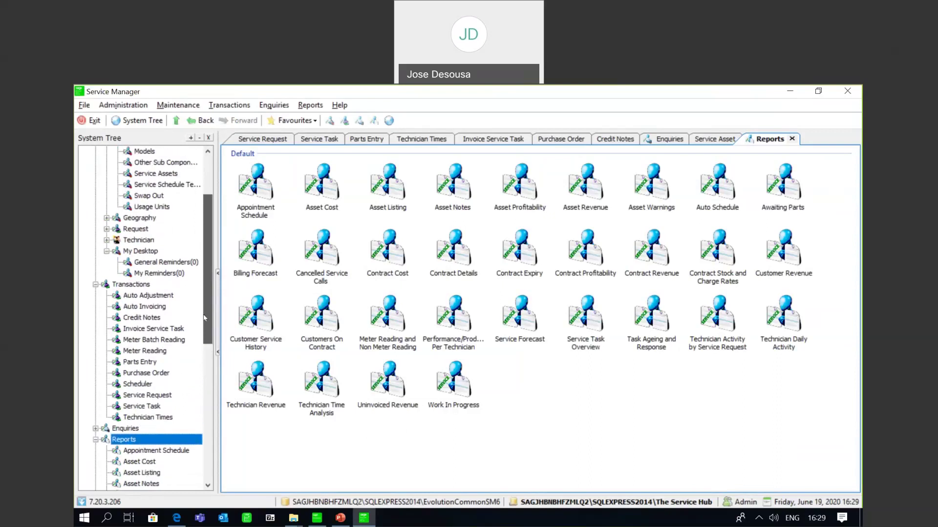
left_click(143, 407)
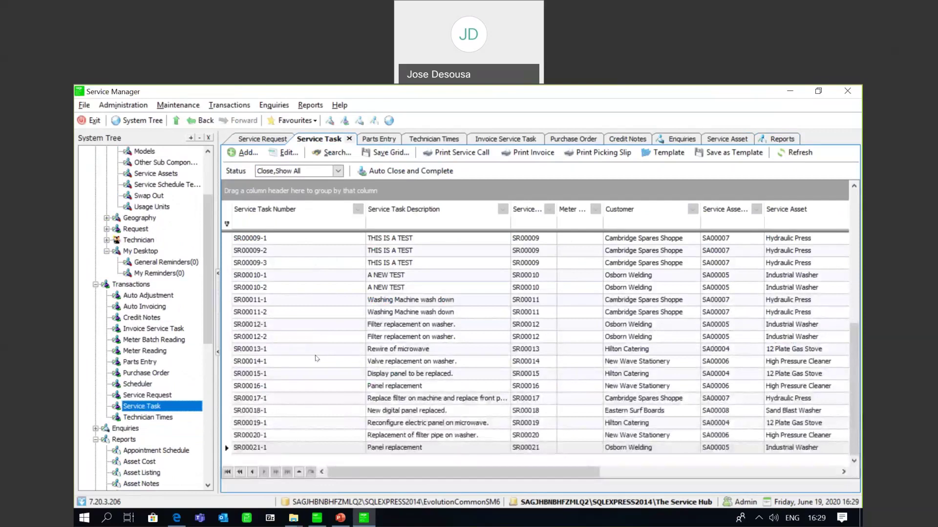
left_click(315, 349)
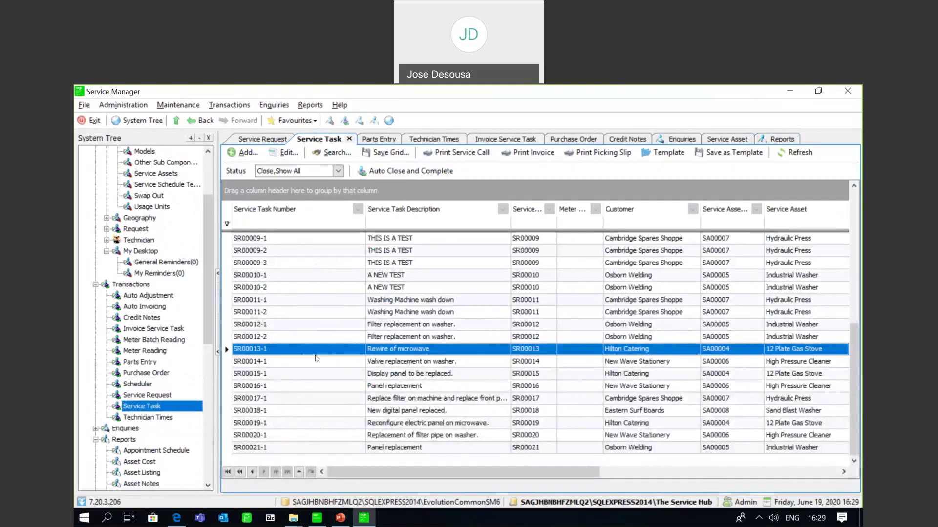
left_click(289, 158)
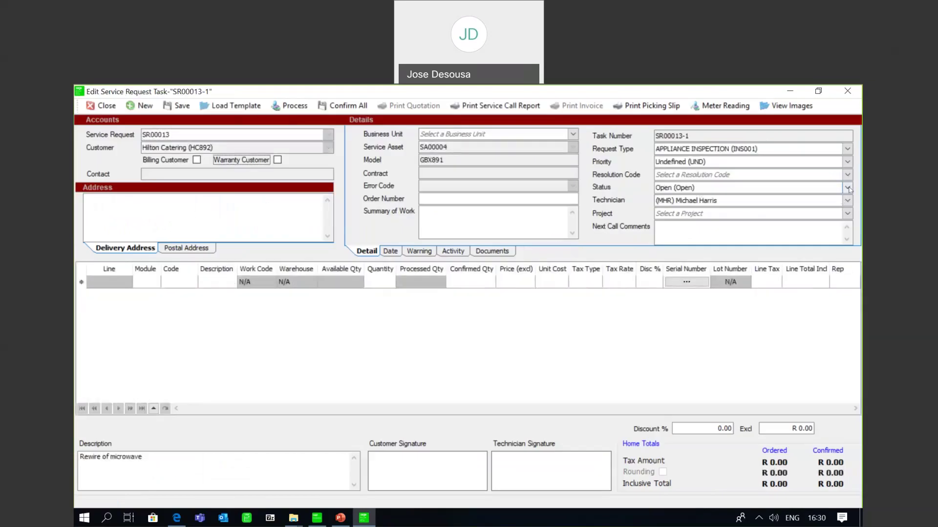
left_click(848, 189)
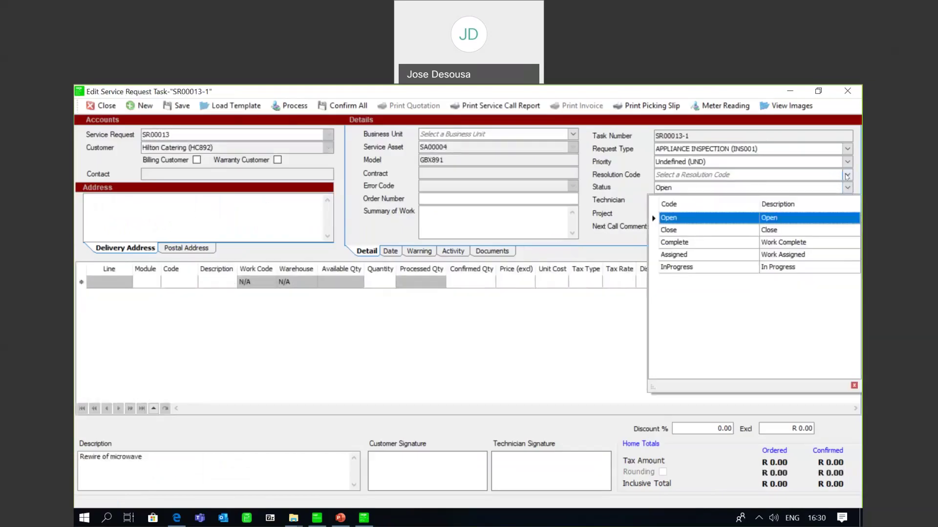
left_click(847, 176)
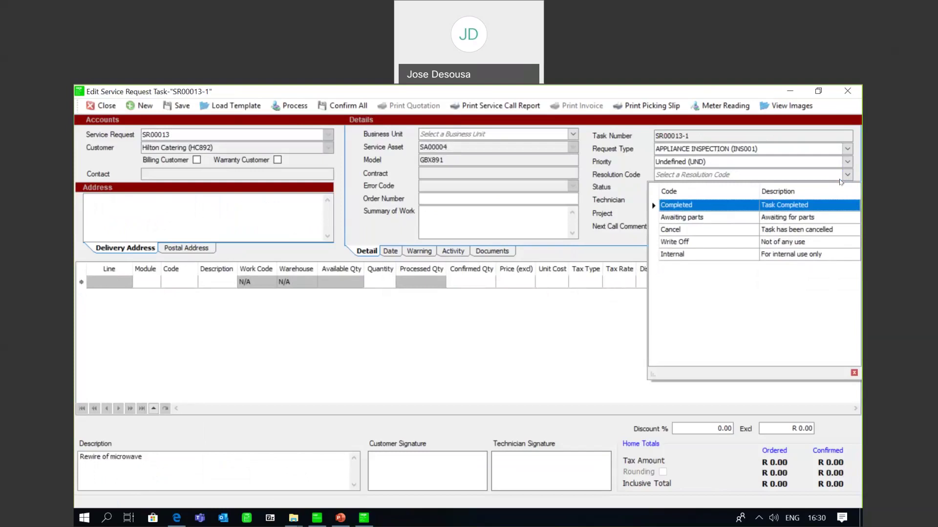
Close service task SR00013-1 without changes, return to the reports overview and collapse its branch
left_click(106, 106)
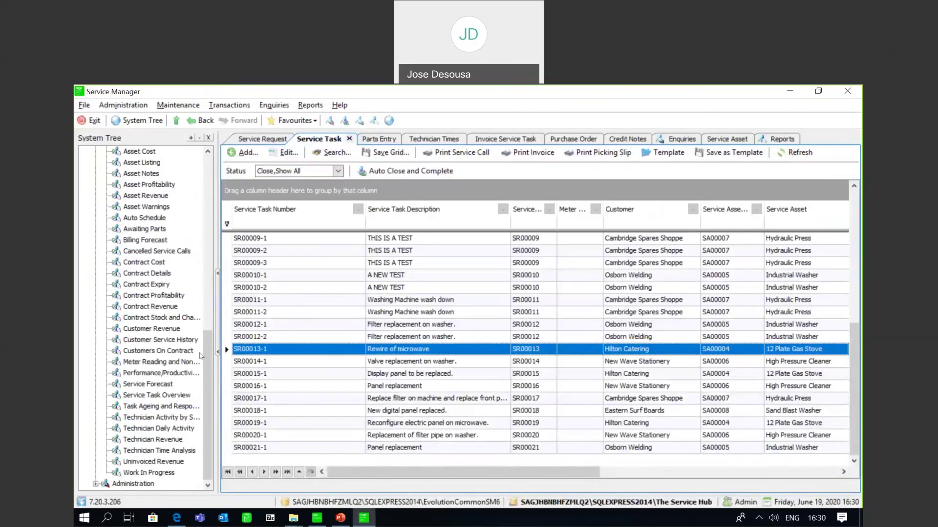
left_click_drag(203, 356, 204, 305)
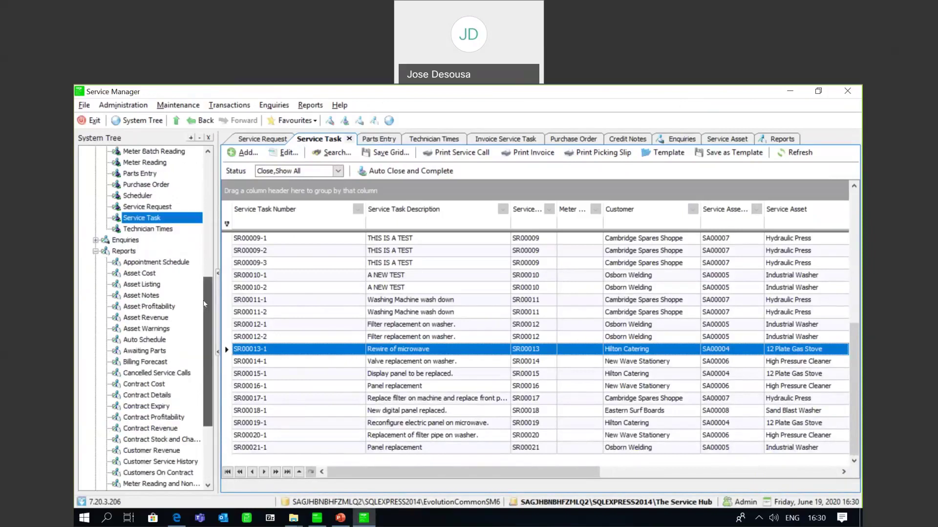
double_click(125, 251)
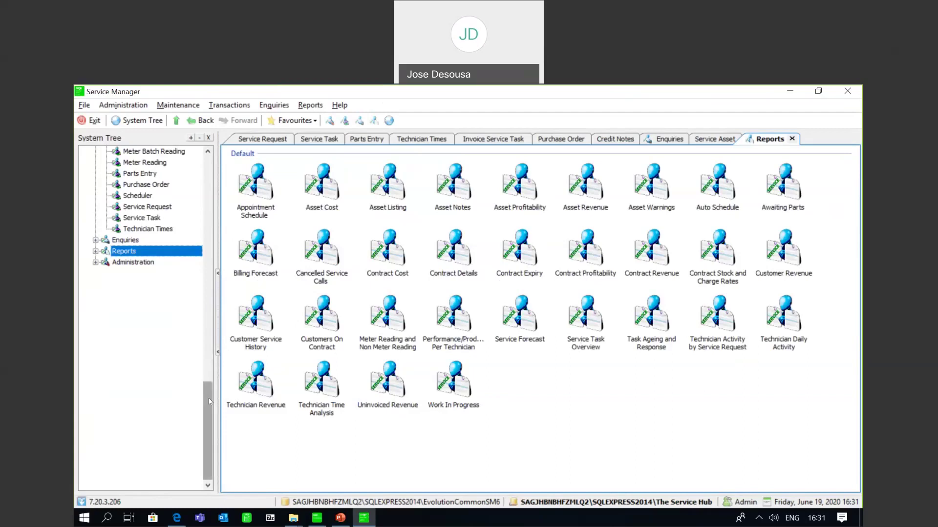
Open service asset SA00004 from the asset maintenance list, review its service history, technician time and spare parts used, and cancel out
left_click_drag(210, 404, 222, 230)
scroll(161, 244, "up", 2)
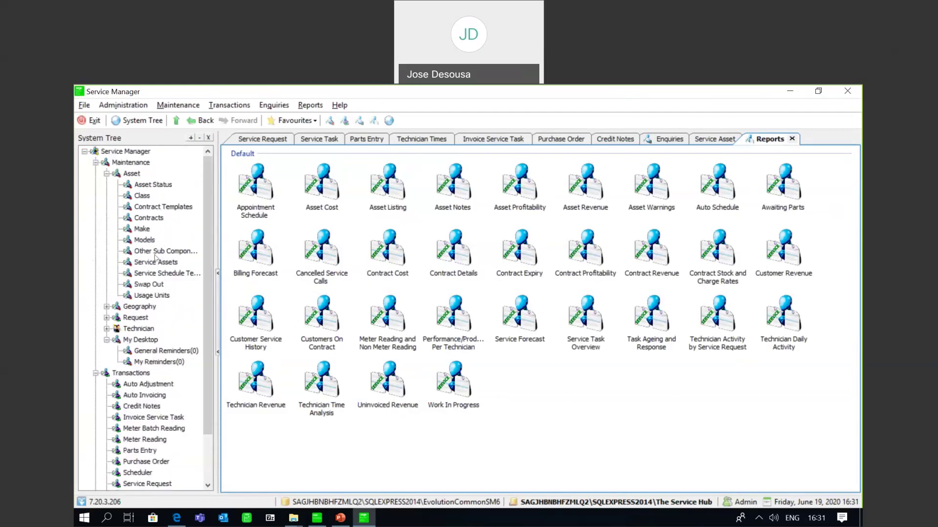
left_click(156, 264)
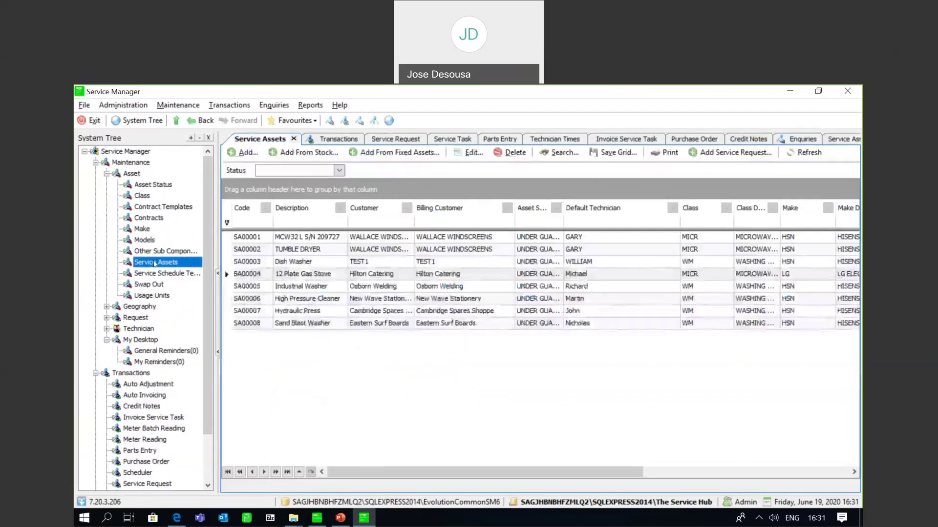
left_click(471, 152)
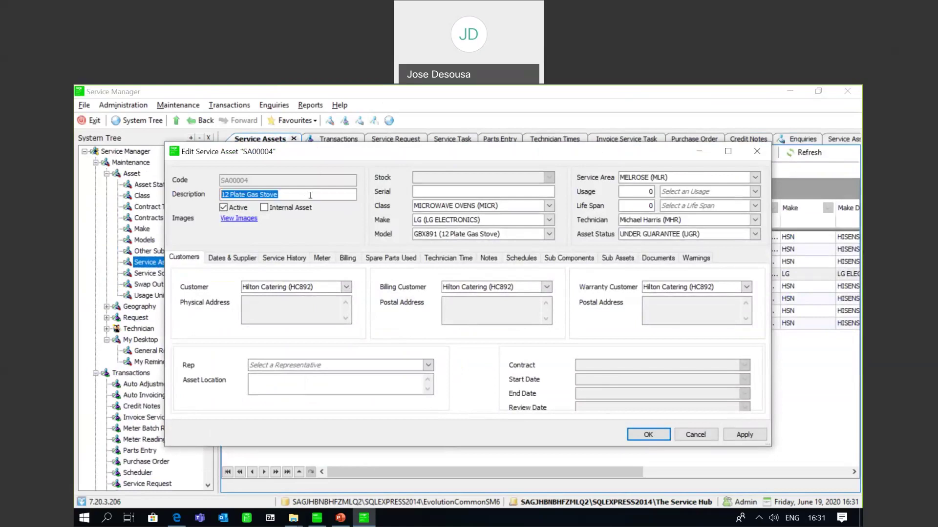
left_click(272, 260)
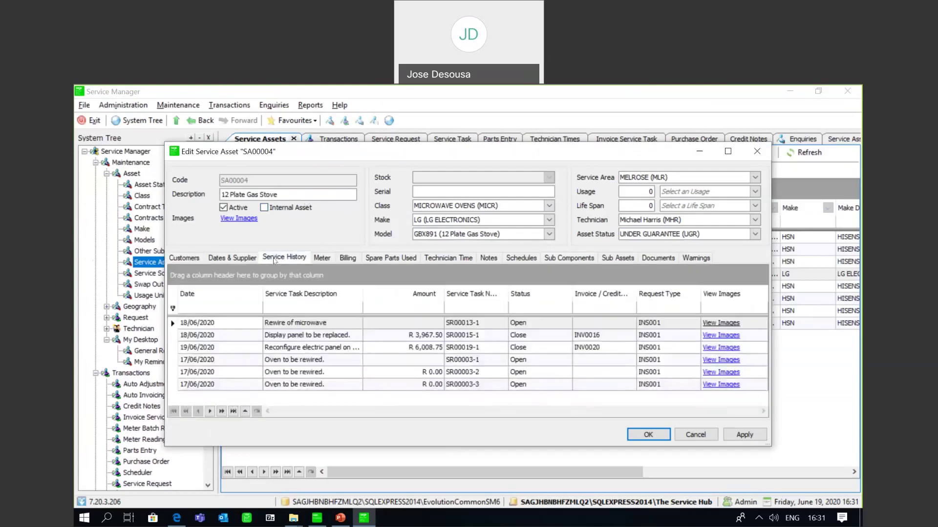
left_click(434, 262)
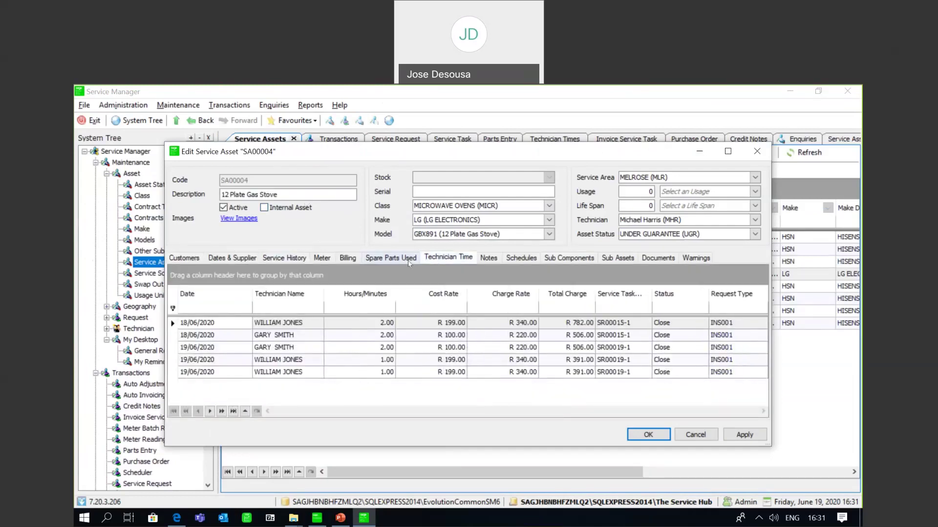
left_click(407, 260)
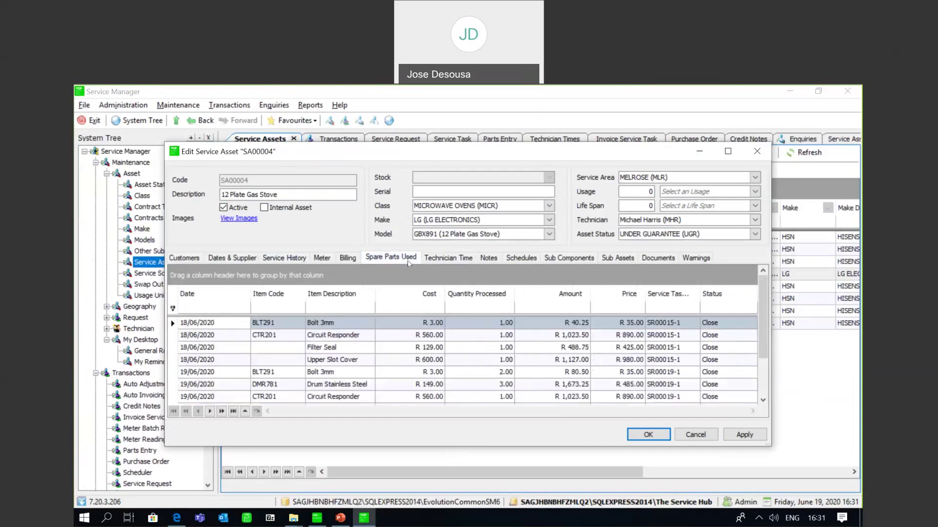
left_click(697, 439)
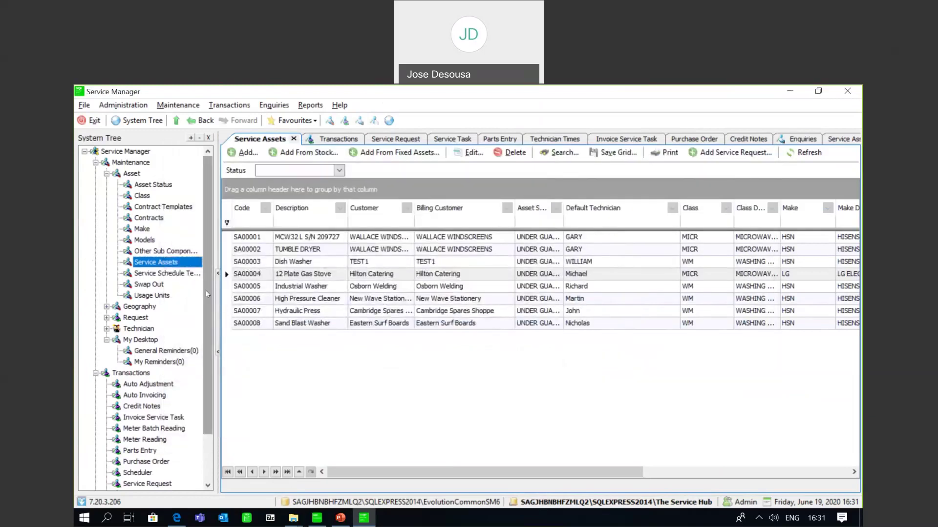
left_click_drag(206, 290, 207, 328)
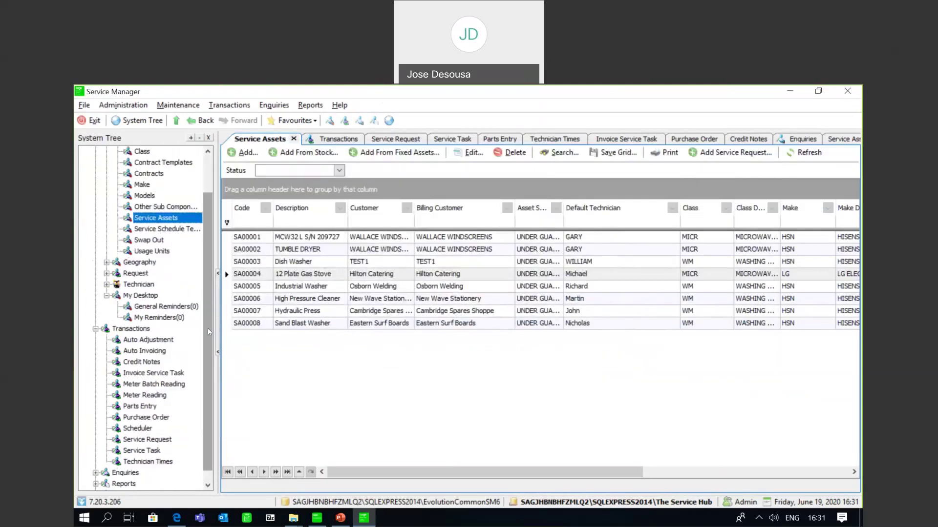